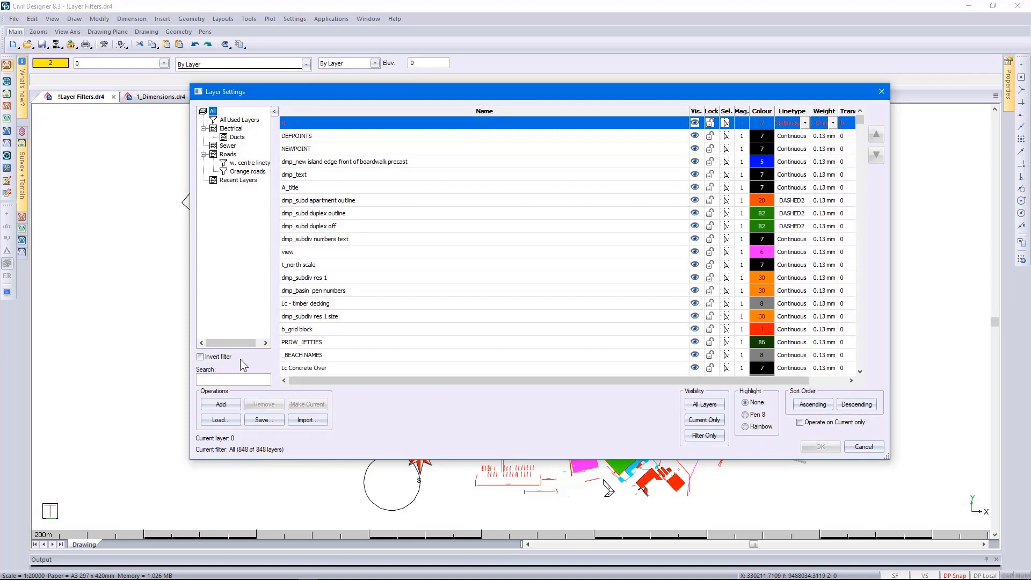
# Add a new layer group named DMP under the All node of the layer tree.
pyautogui.rightClick(215, 115)
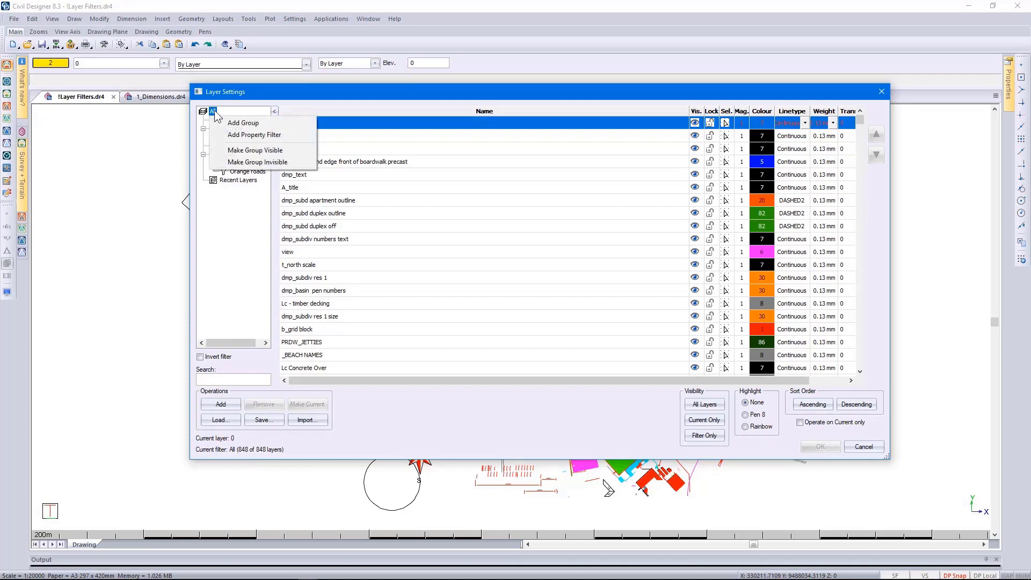
pyautogui.click(234, 123)
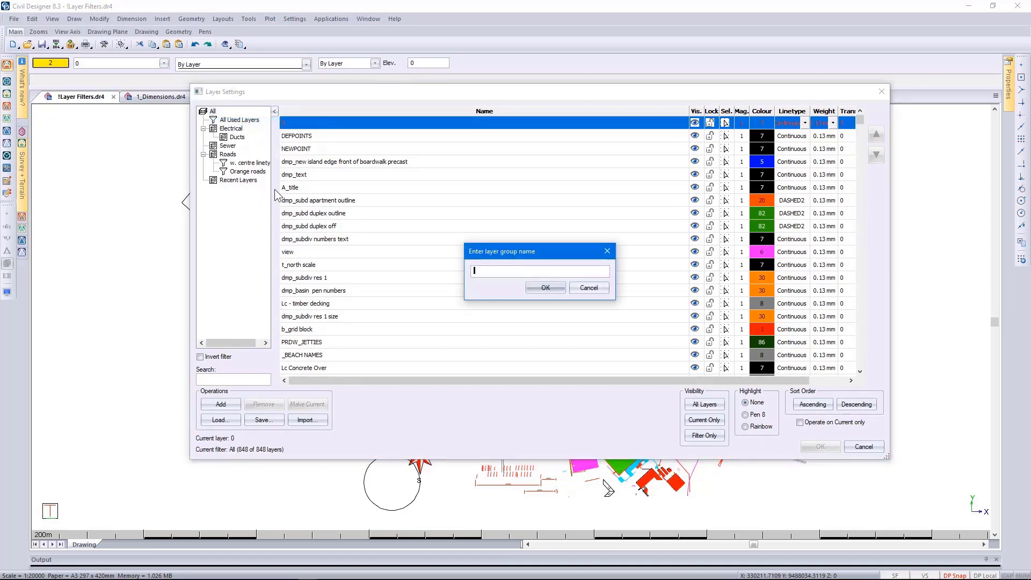
pyautogui.write('DMP')
pyautogui.click(544, 288)
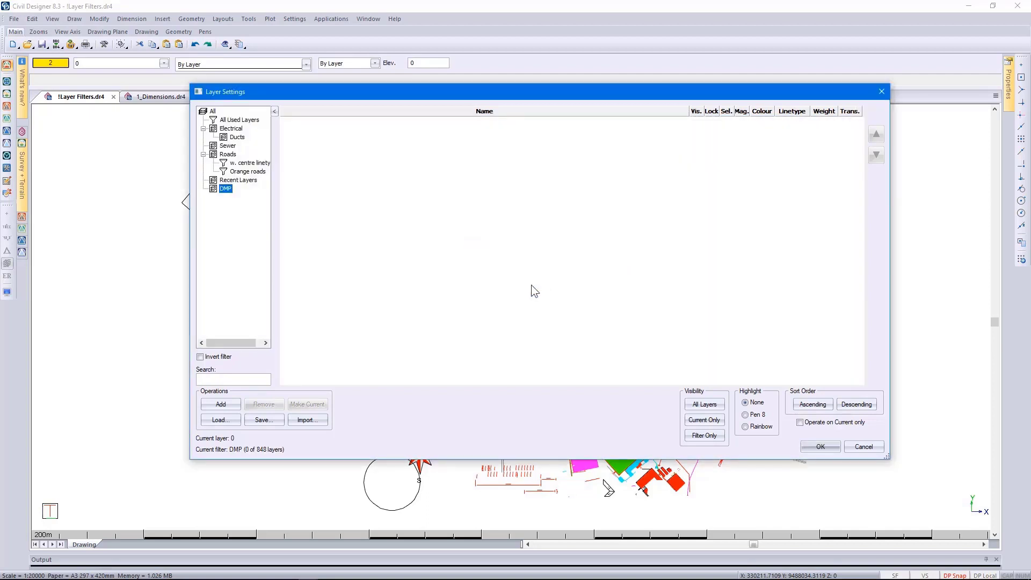
# Search all layers for "dmp" and add the matches to the DMP group, except DMP_mooring scale and legend and dmp_marketing apartments units numbers.
pyautogui.click(212, 112)
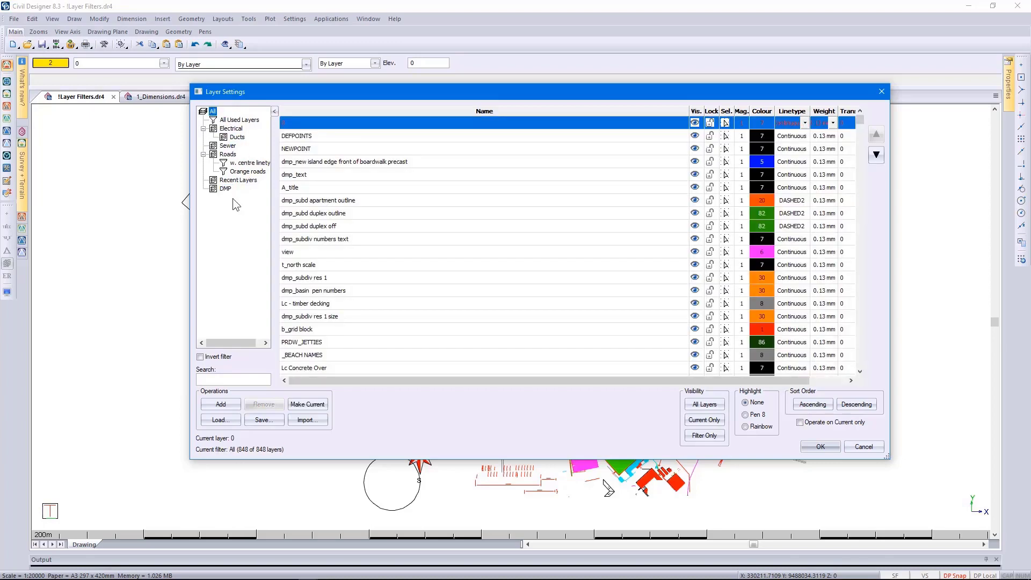
pyautogui.click(215, 379)
pyautogui.write('dmp')
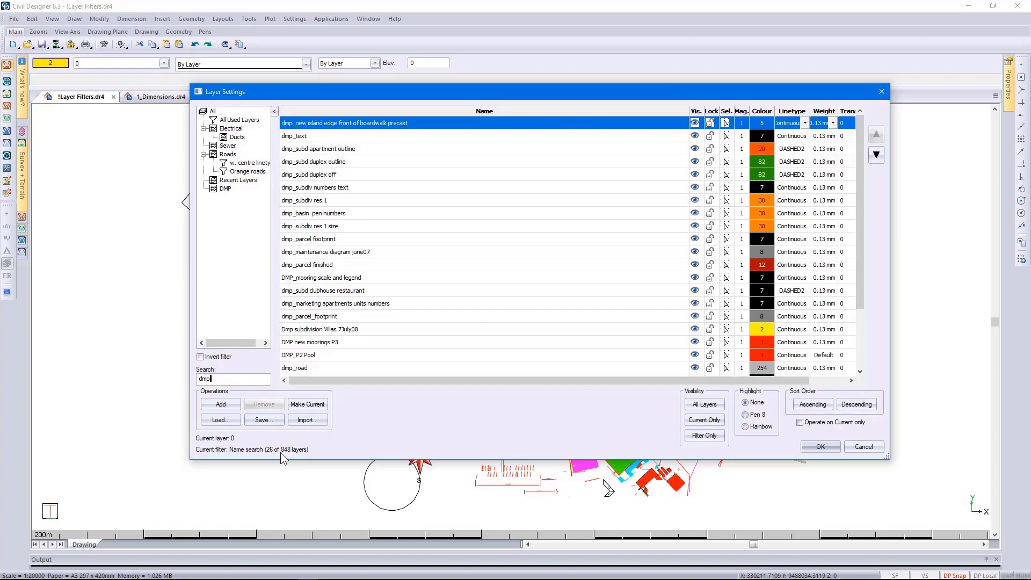
pyautogui.keyDown('shift'); pyautogui.click(386, 264); pyautogui.keyUp('shift')
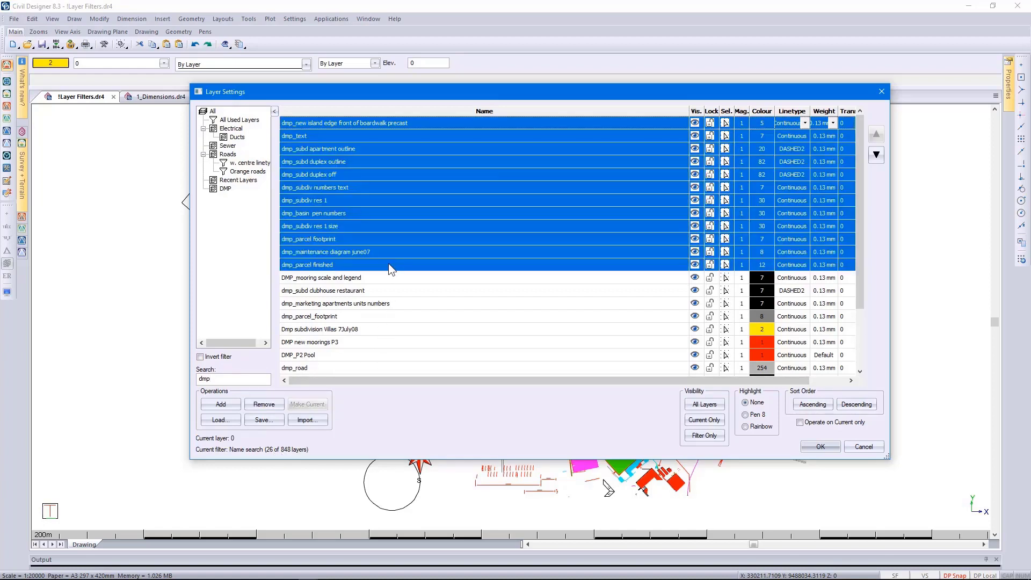
pyautogui.keyDown('ctrl'); pyautogui.click(379, 290); pyautogui.keyUp('ctrl')
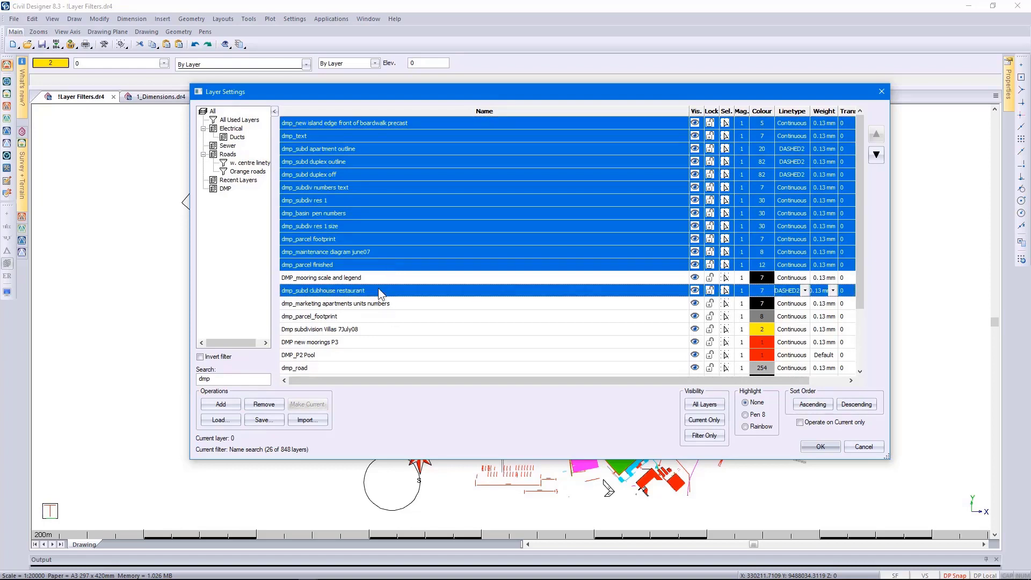
pyautogui.keyDown('ctrl'); pyautogui.click(378, 313); pyautogui.keyUp('ctrl')
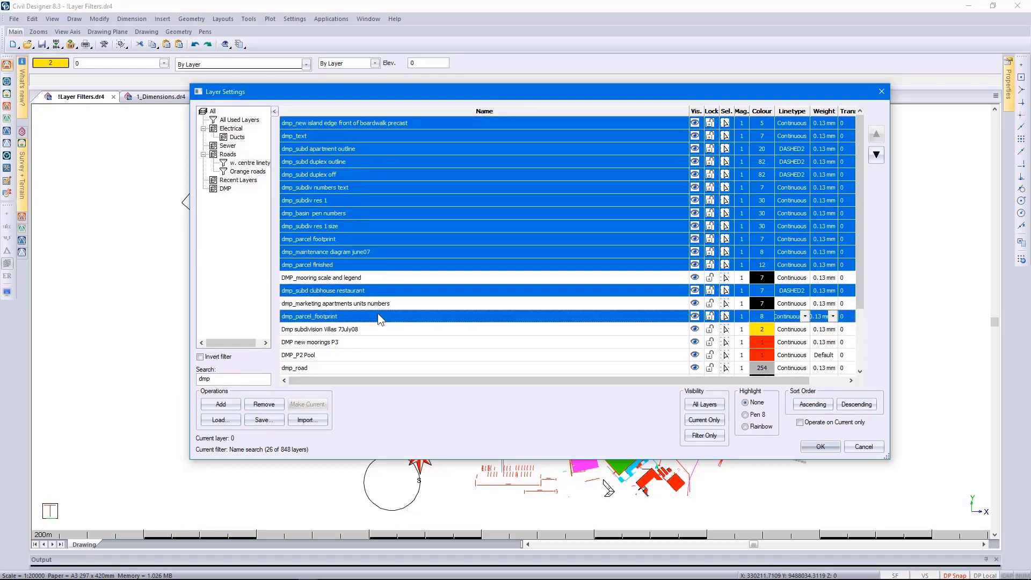
pyautogui.scroll(-2, 378, 315)
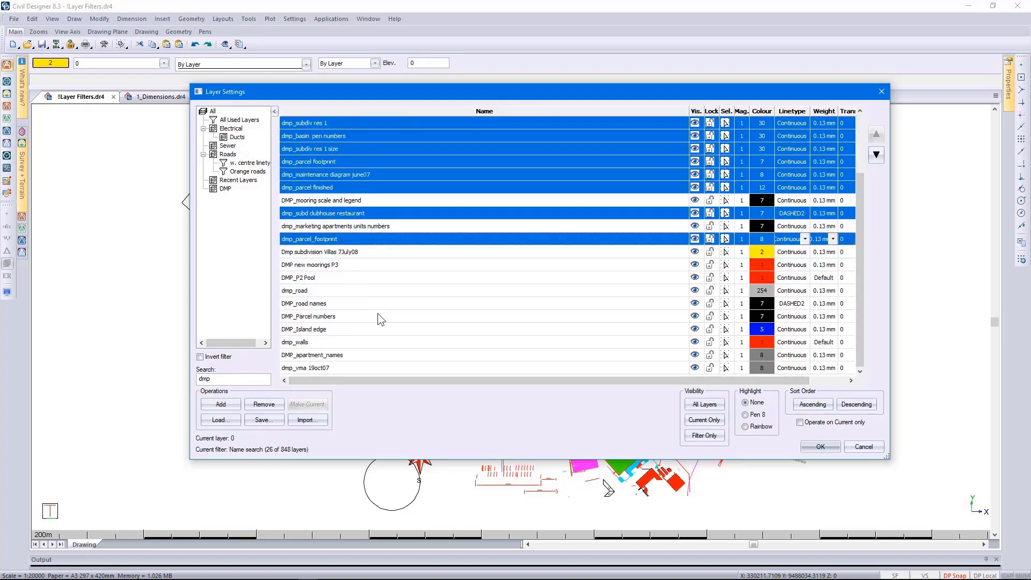
pyautogui.keyDown('shift'); pyautogui.click(360, 367); pyautogui.keyUp('shift')
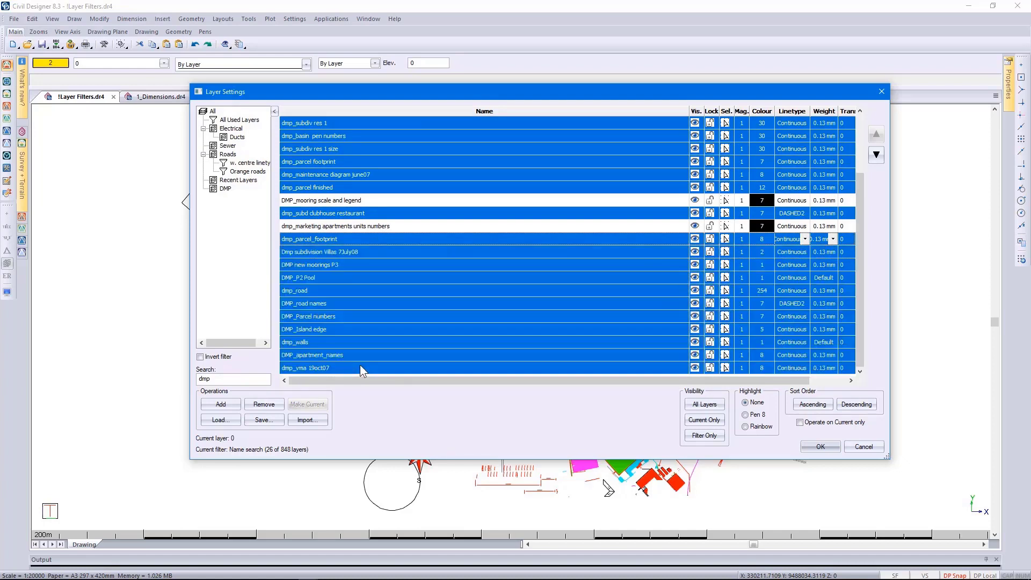
pyautogui.rightClick(368, 327)
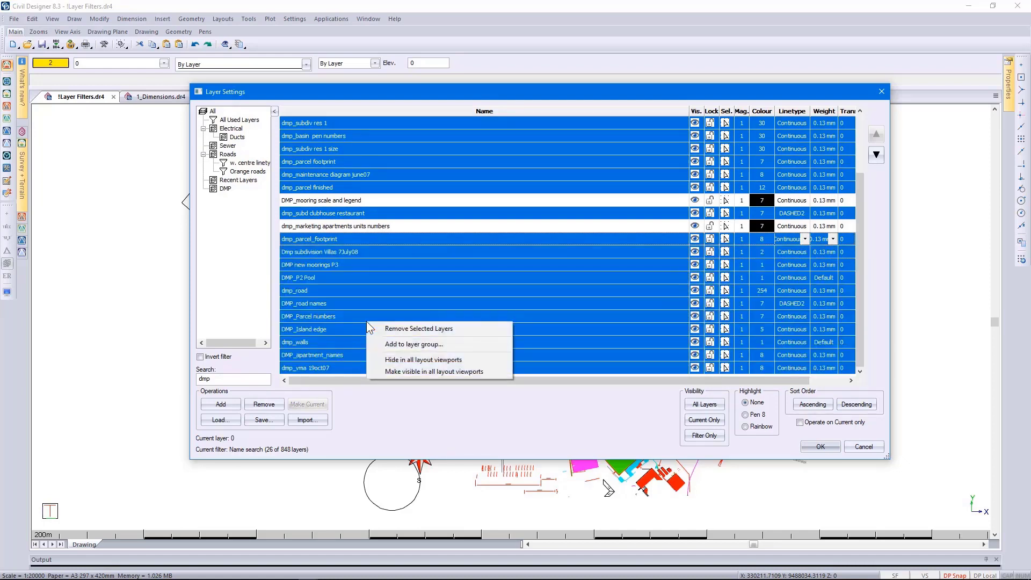
pyautogui.click(407, 344)
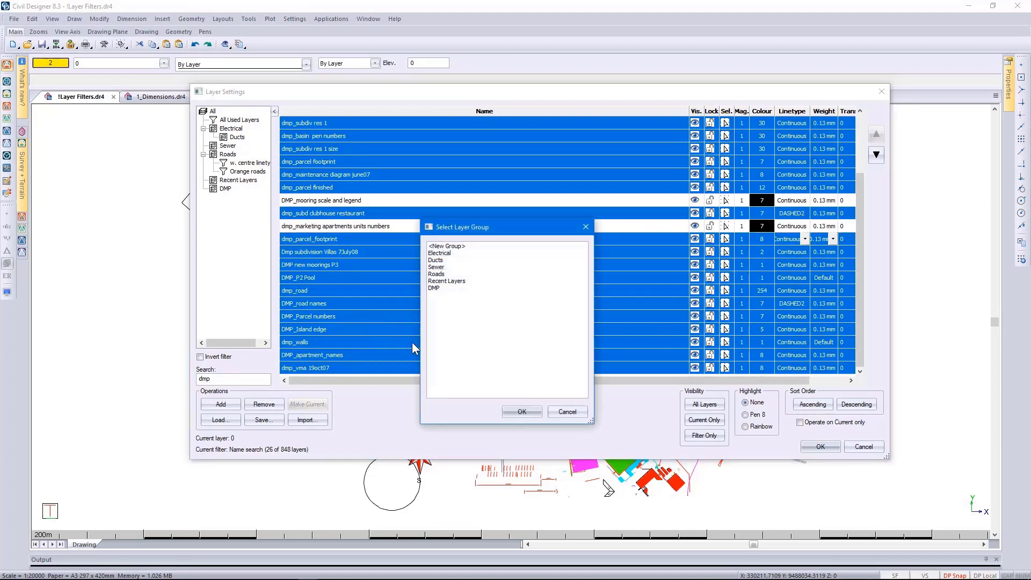
pyautogui.click(433, 289)
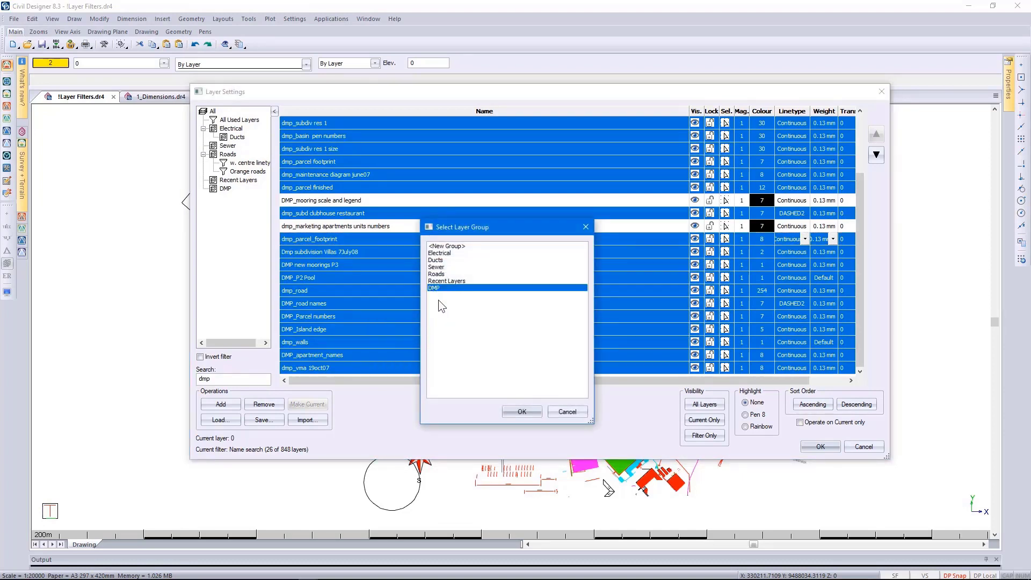
pyautogui.click(510, 409)
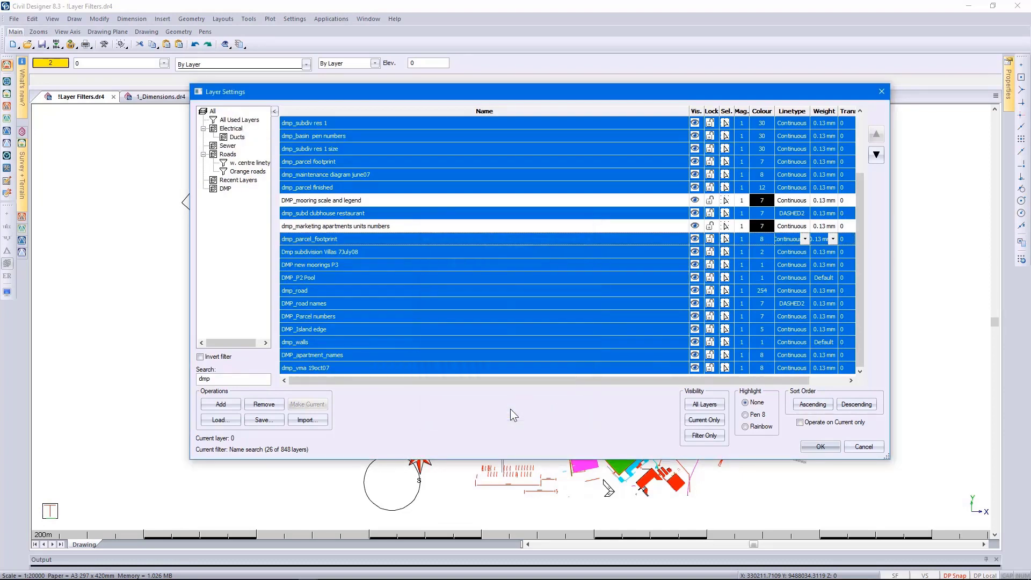
pyautogui.click(225, 189)
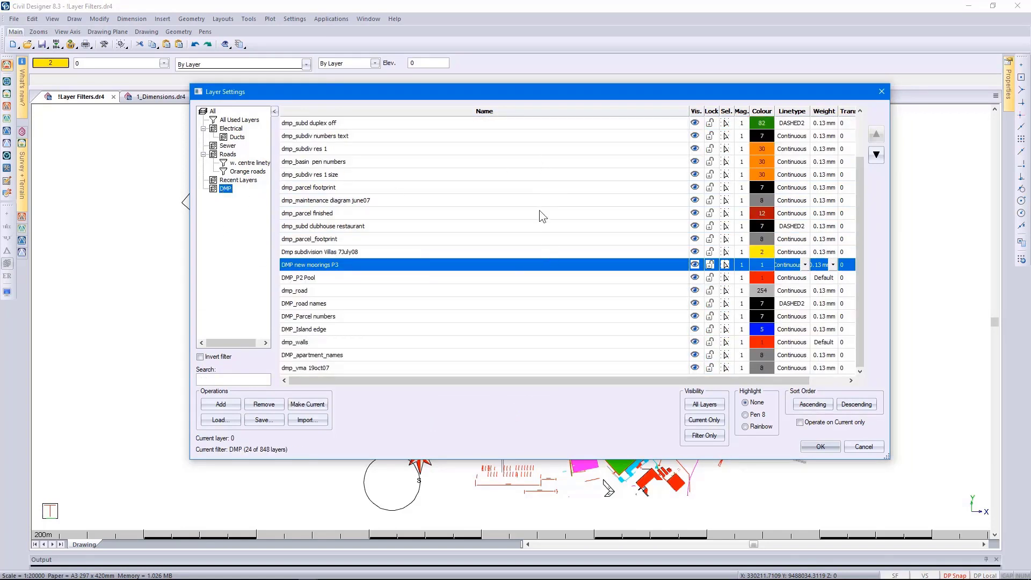
# Add a property filter named ORANGE to the DMP group that filters by colour 30, and display its layers.
pyautogui.rightClick(227, 189)
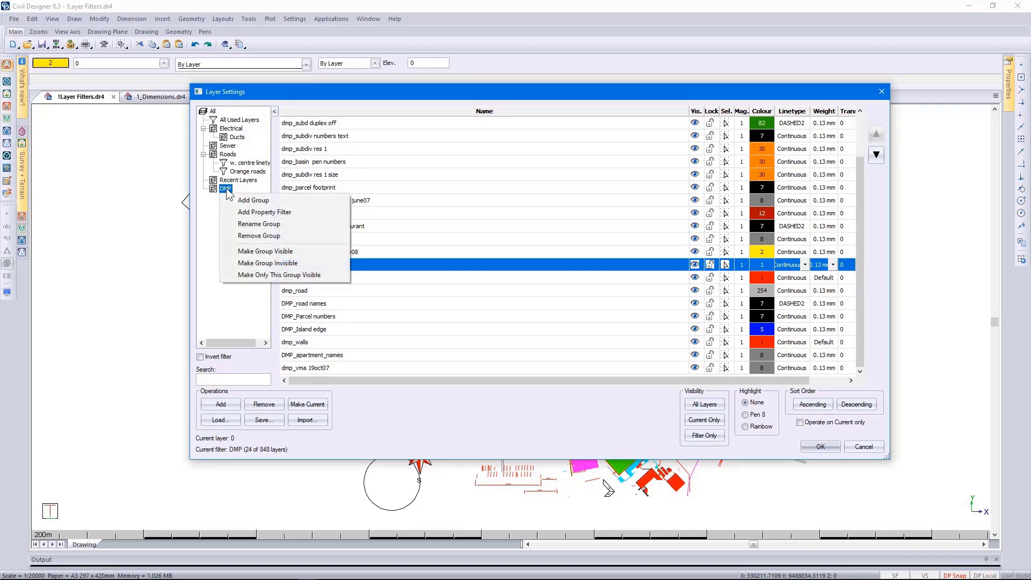
pyautogui.click(265, 213)
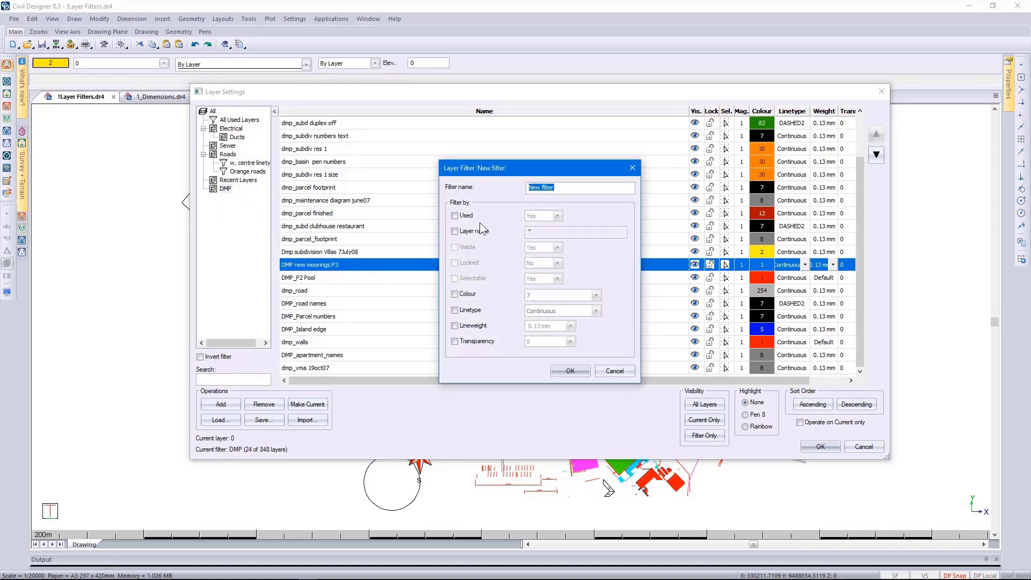
pyautogui.write('ORANGE')
pyautogui.click(467, 294)
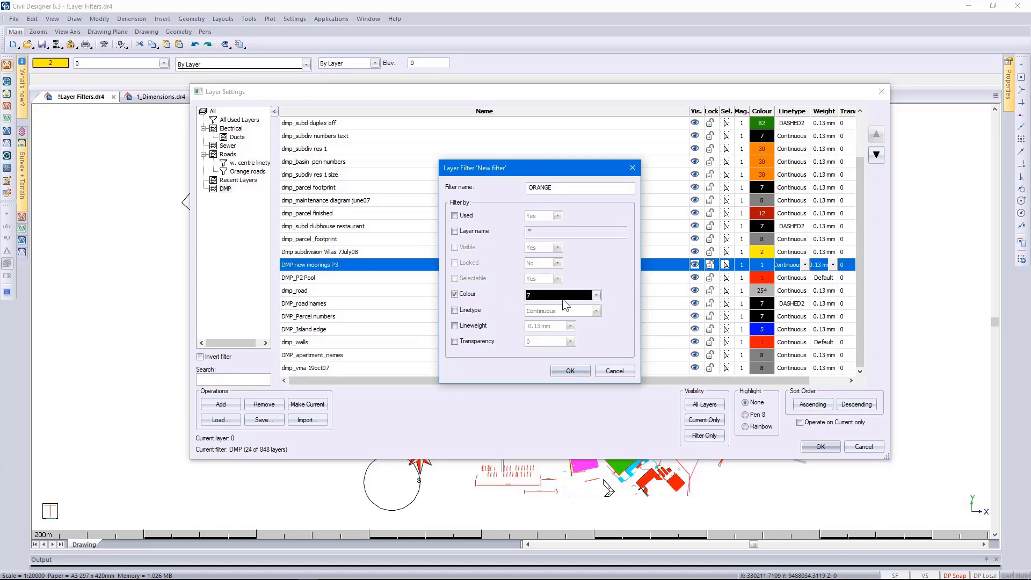
pyautogui.click(597, 295)
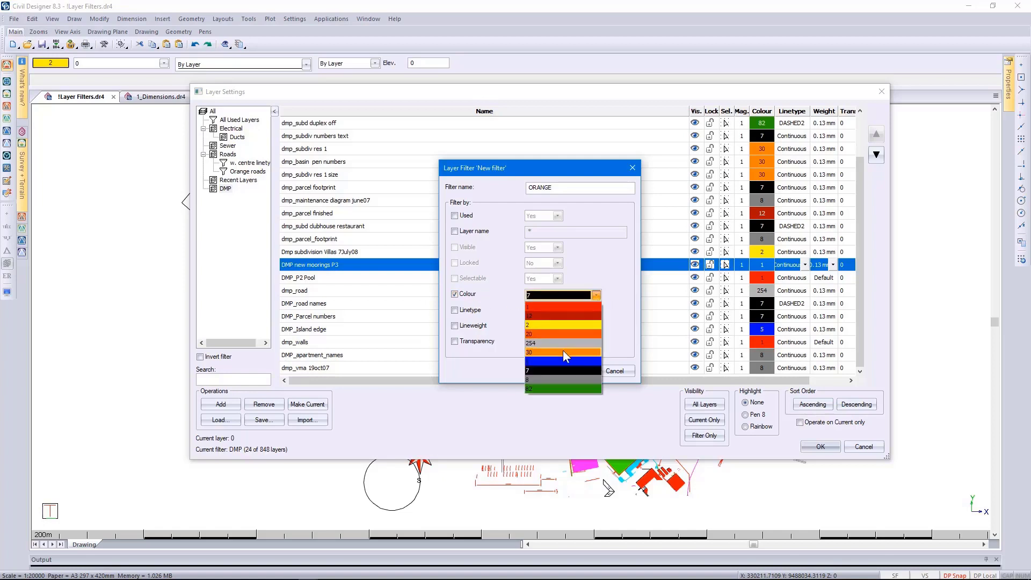
pyautogui.click(564, 353)
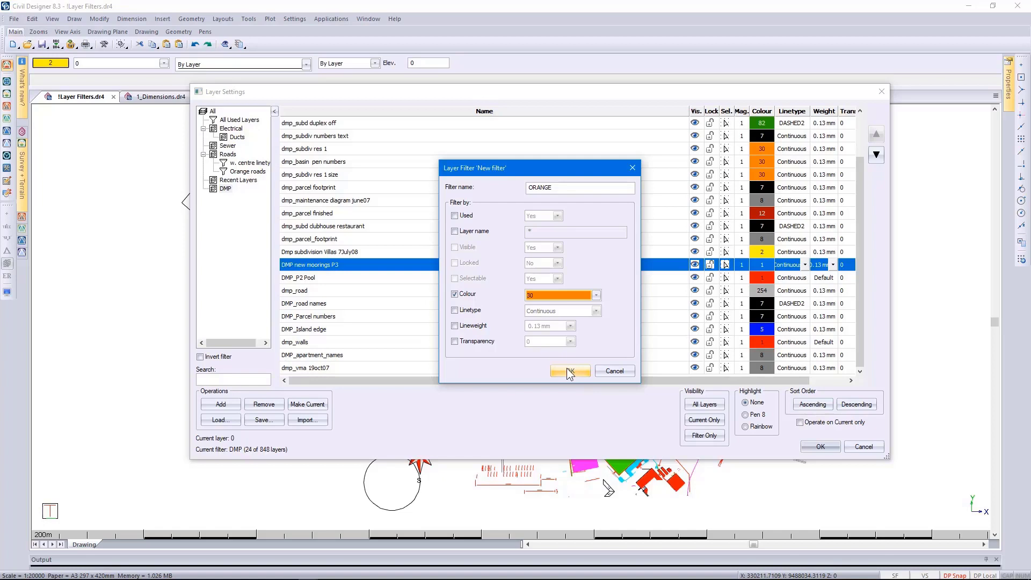
pyautogui.click(569, 372)
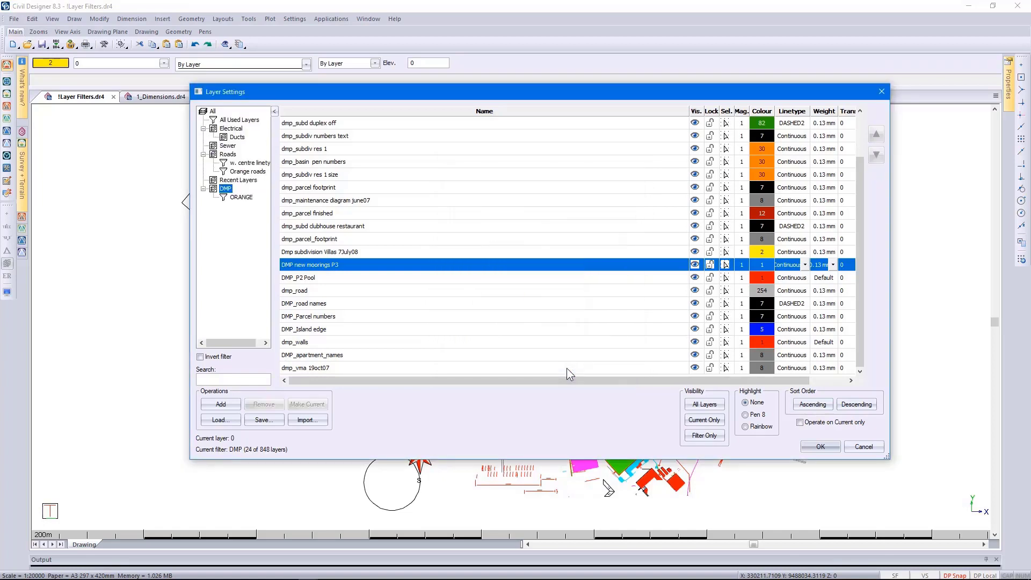
pyautogui.click(248, 201)
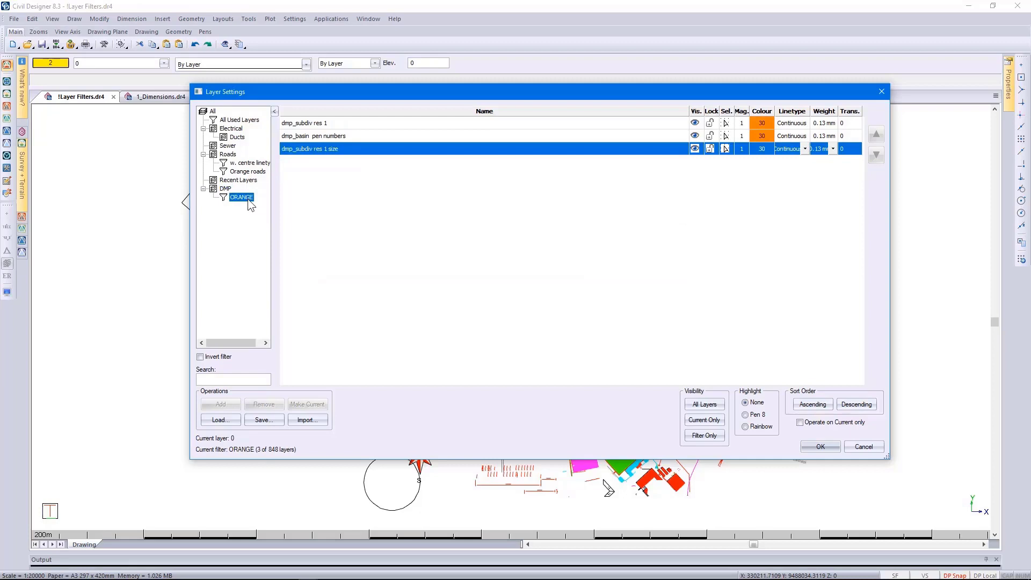
# In the DMP group, set the first six layers plus dmp_parcel footprint and dmp_maintenance diagram june07 to colour 30.
pyautogui.click(226, 188)
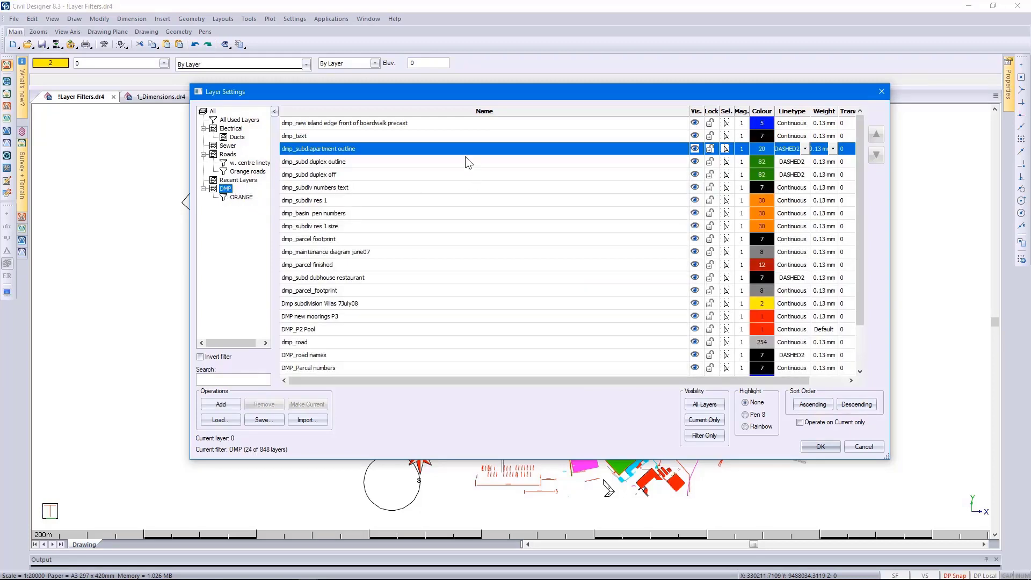
pyautogui.click(445, 123)
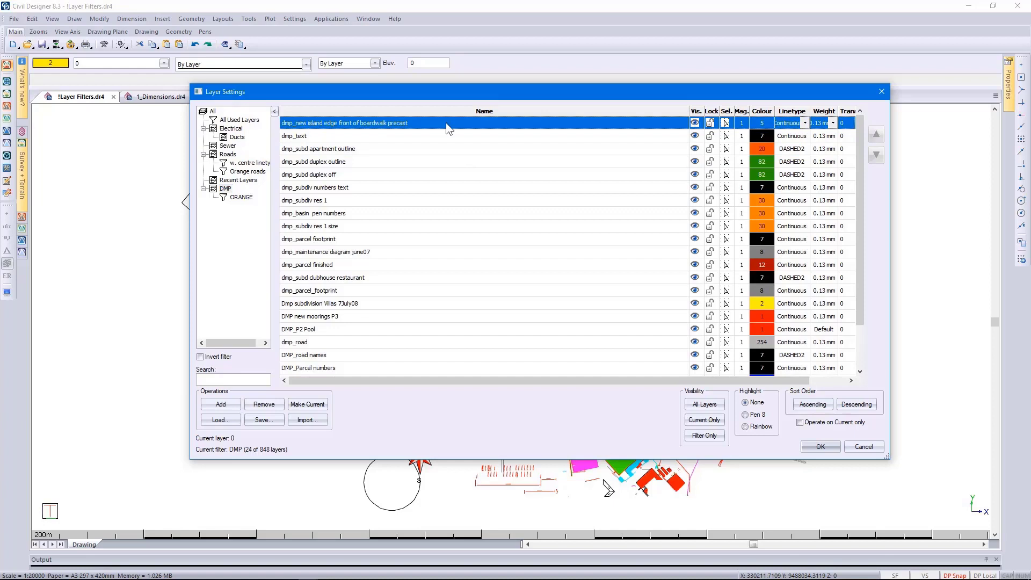
pyautogui.keyDown('shift'); pyautogui.click(466, 187); pyautogui.keyUp('shift')
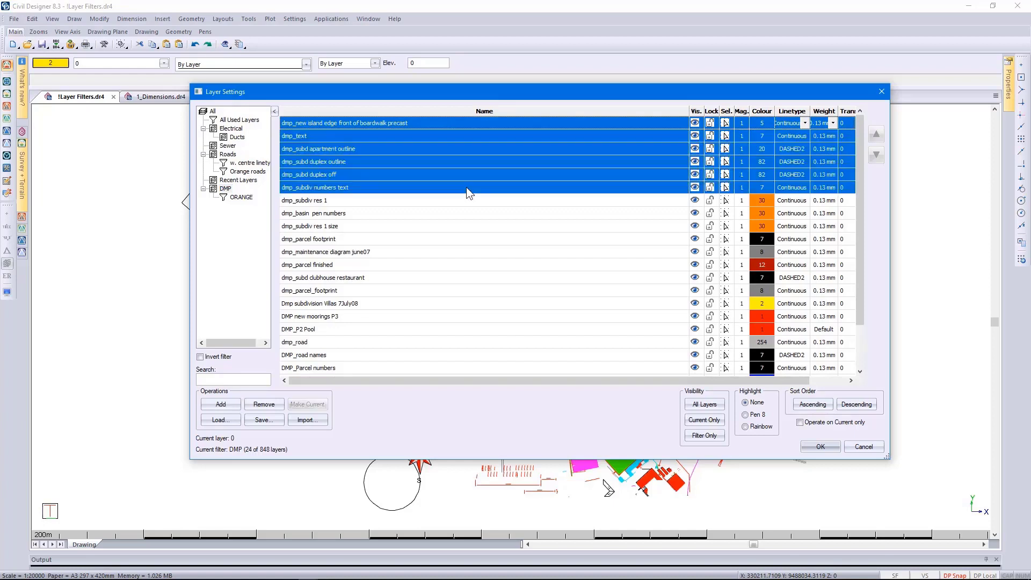
pyautogui.keyDown('ctrl'); pyautogui.click(479, 243); pyautogui.keyUp('ctrl')
pyautogui.keyDown('ctrl'); pyautogui.click(482, 253); pyautogui.keyUp('ctrl')
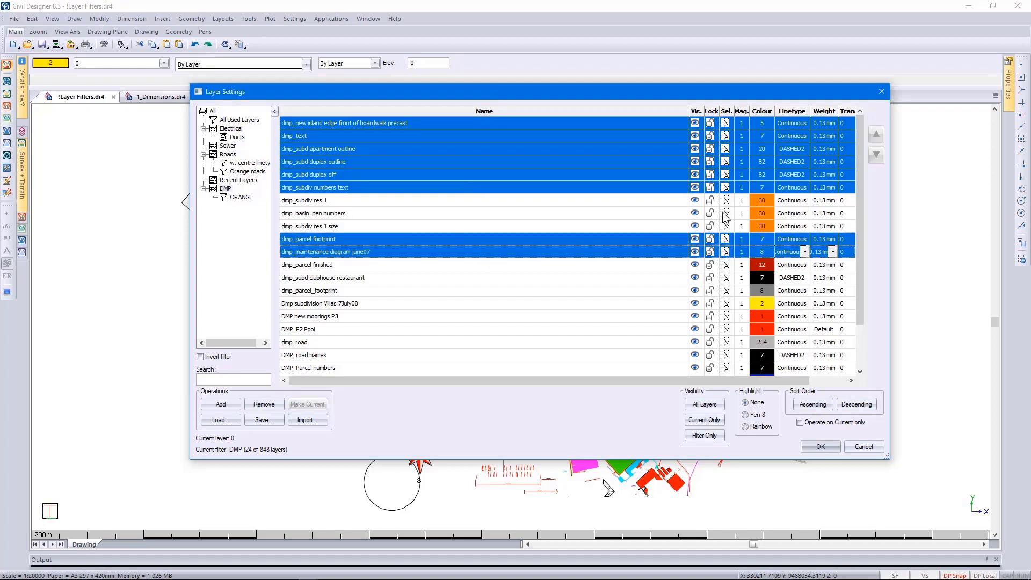
pyautogui.click(758, 157)
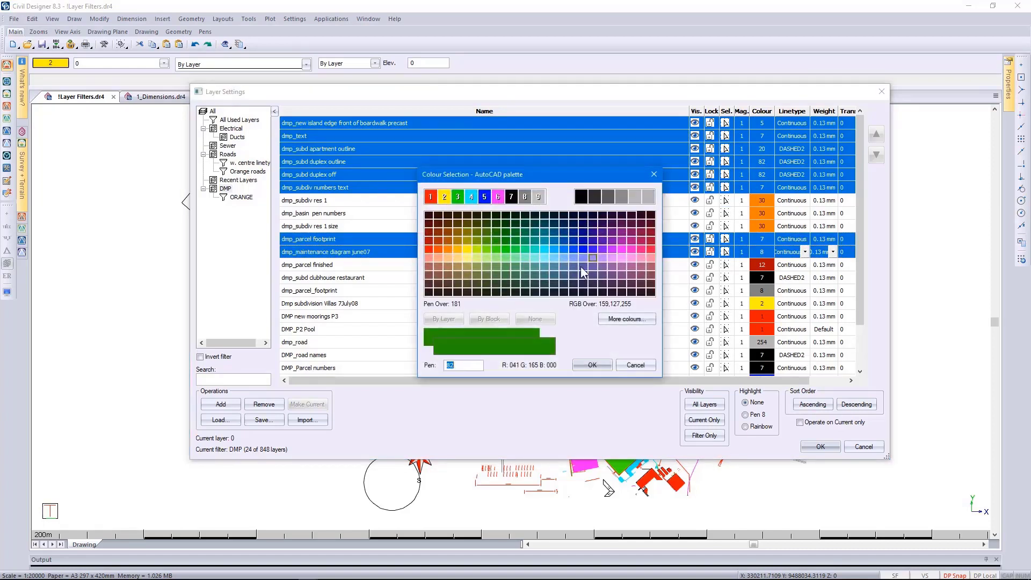
pyautogui.write('30')
pyautogui.click(593, 366)
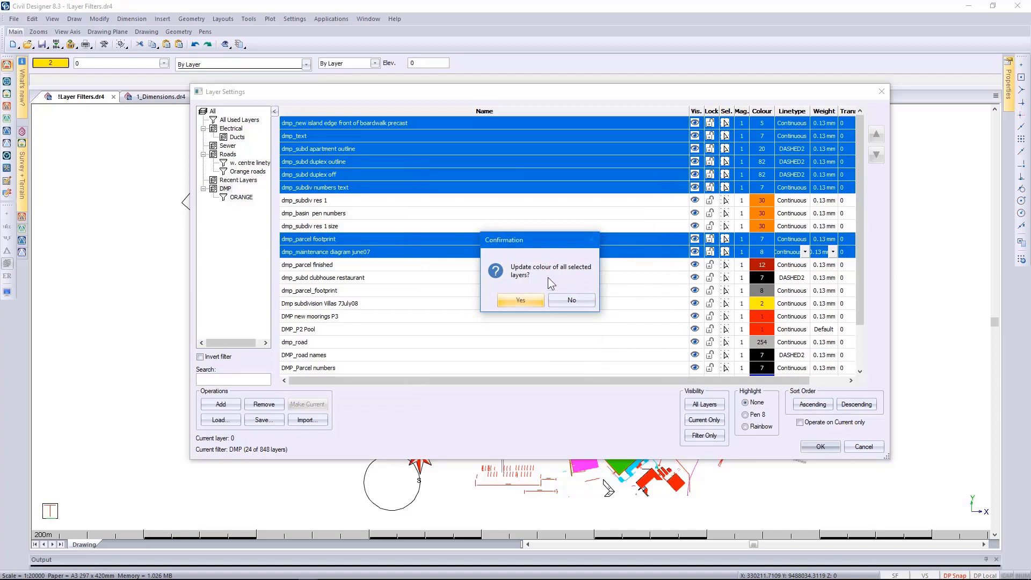
pyautogui.click(517, 300)
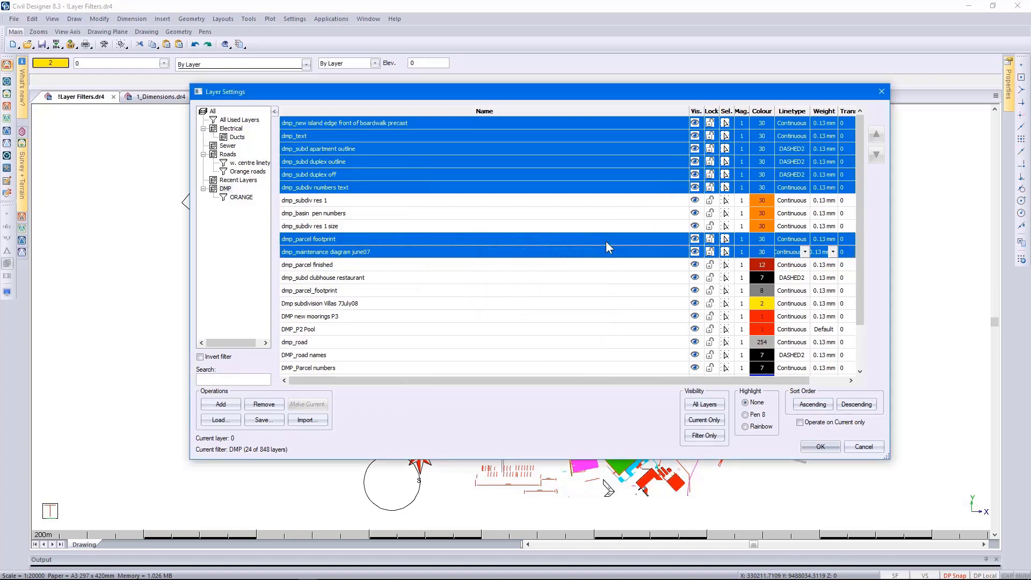
# Display the layers in the ORANGE filter, then apply the layer settings and return to the drawing.
pyautogui.click(242, 198)
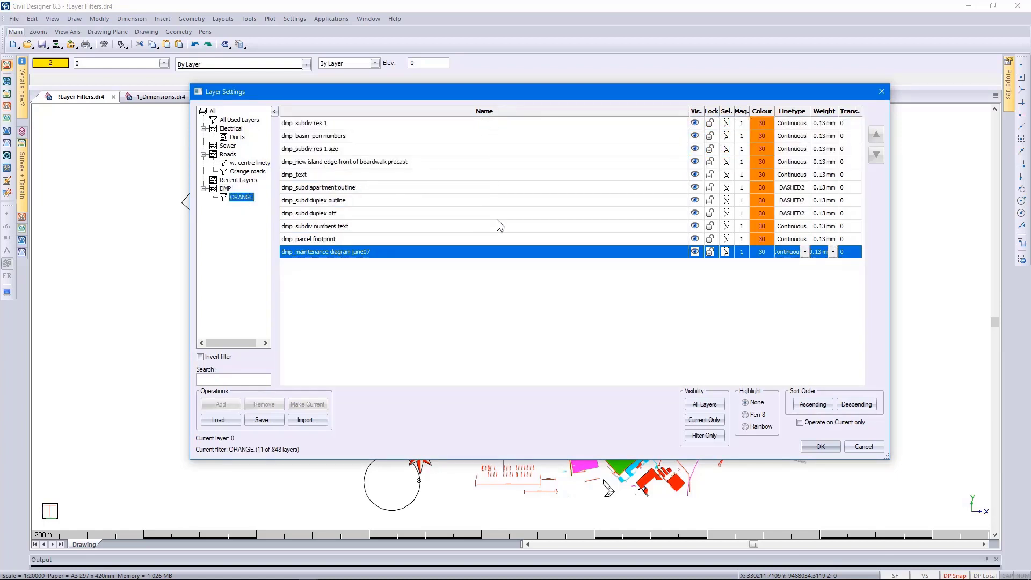
pyautogui.click(819, 447)
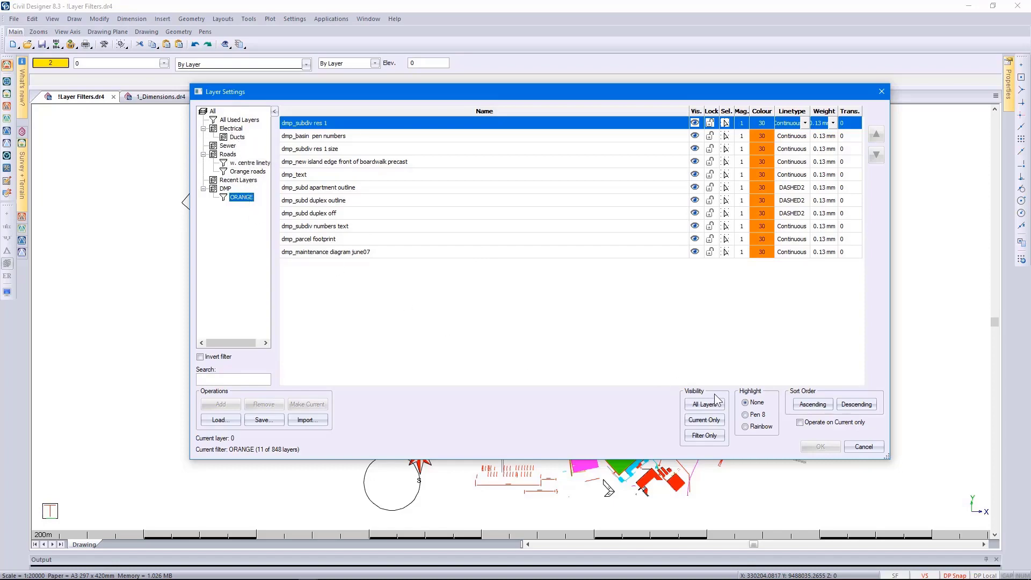
pyautogui.click(863, 447)
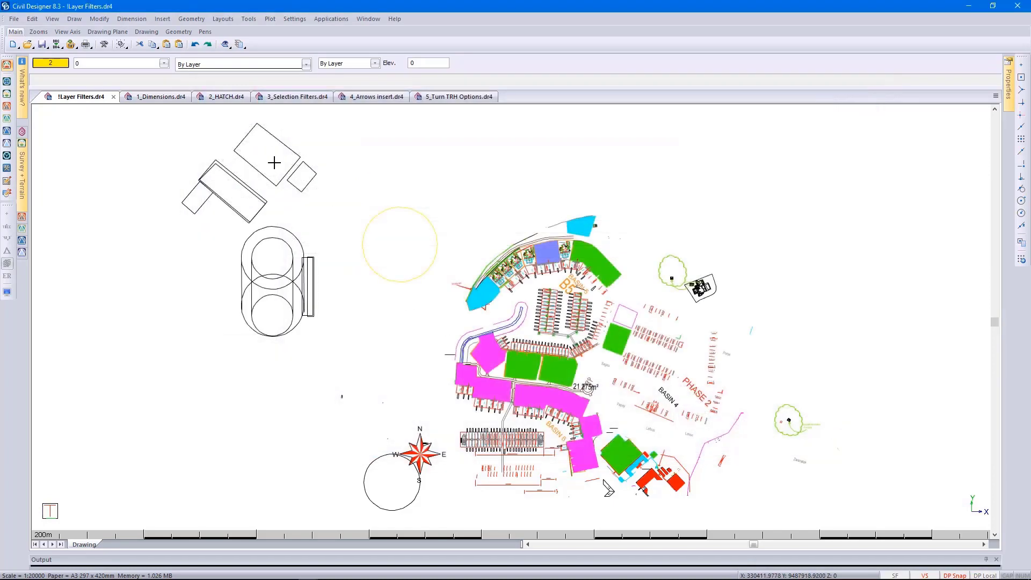
# Attach the AllyCAD drawing Typical Details.dr4 as an external reference and check the layer filters in the layer settings.
pyautogui.click(249, 19)
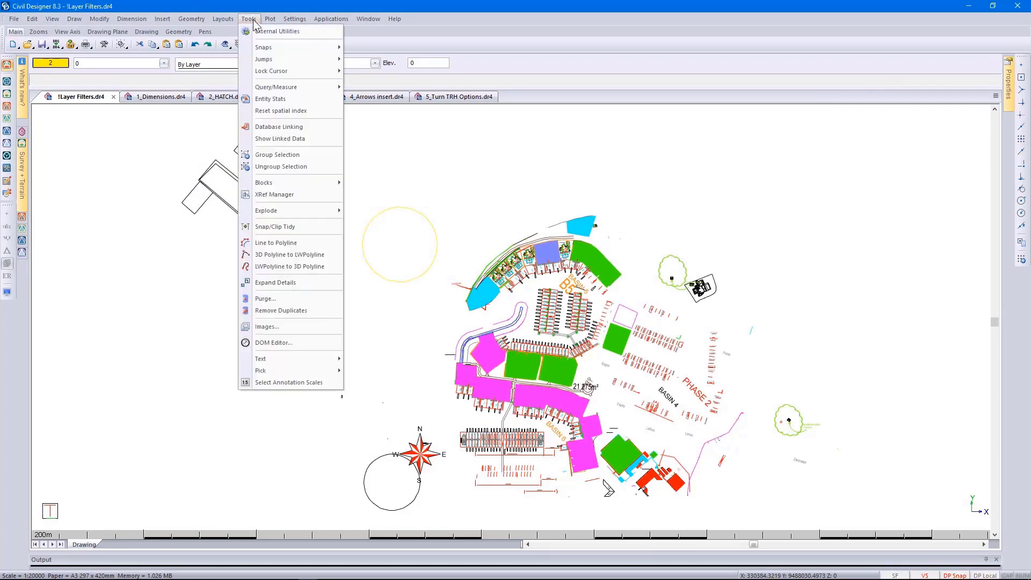
pyautogui.click(292, 196)
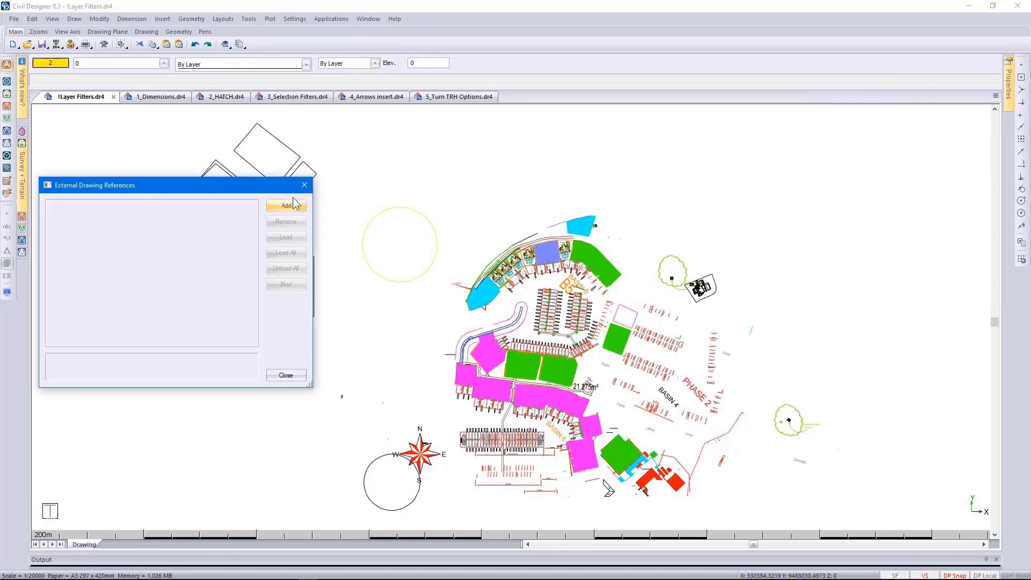
pyautogui.click(294, 204)
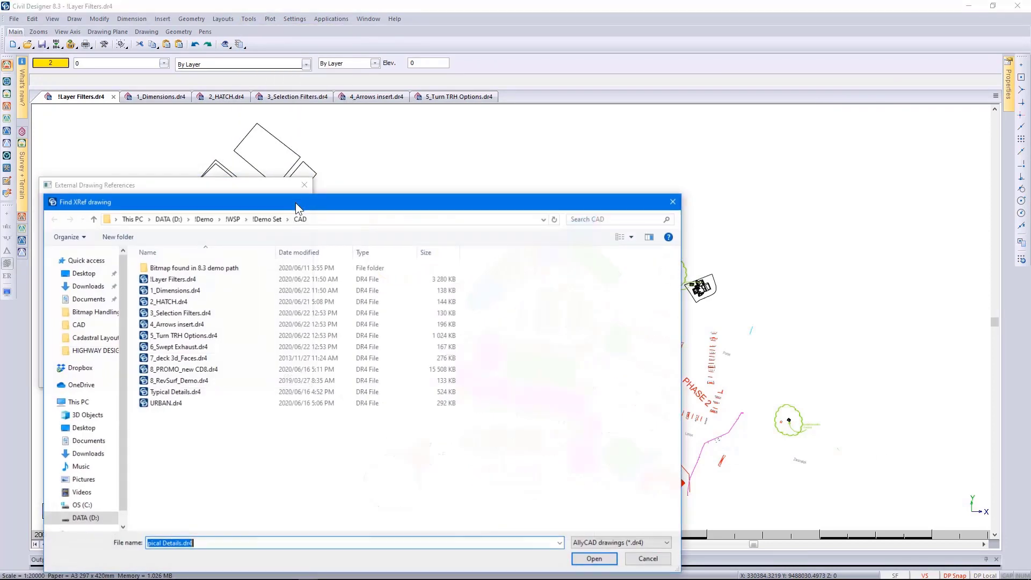
pyautogui.click(207, 389)
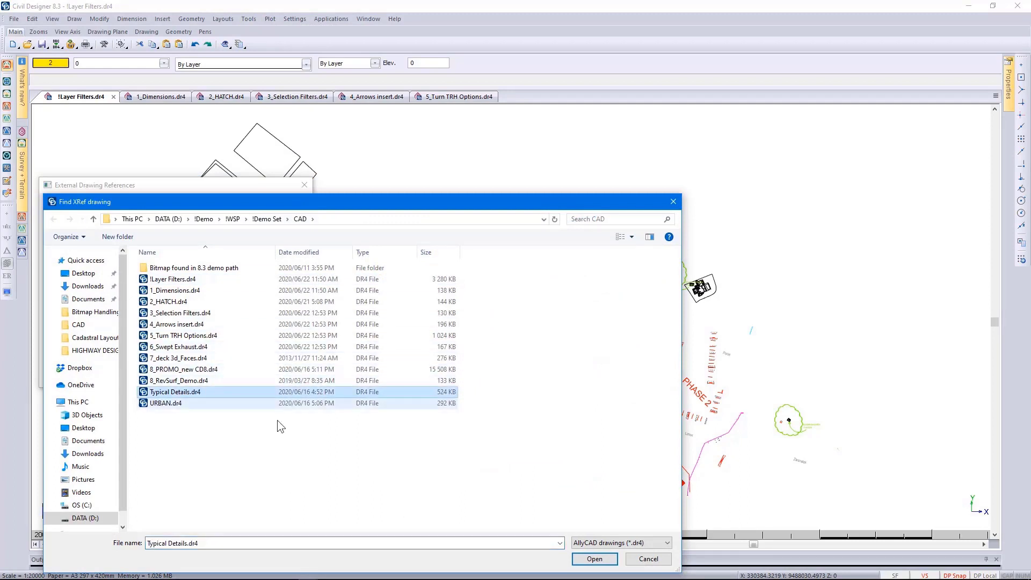
pyautogui.click(584, 542)
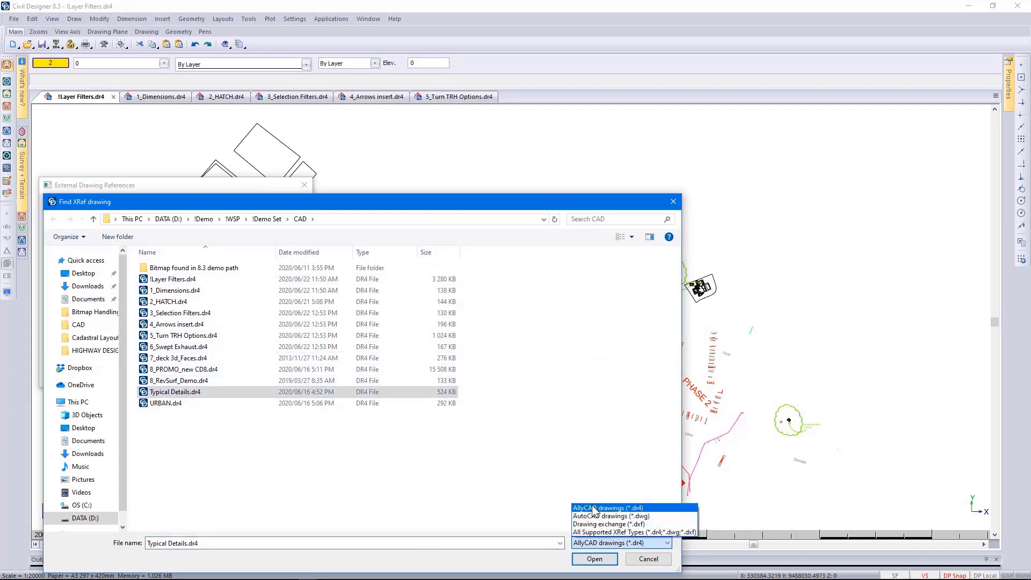
pyautogui.click(593, 508)
pyautogui.click(595, 558)
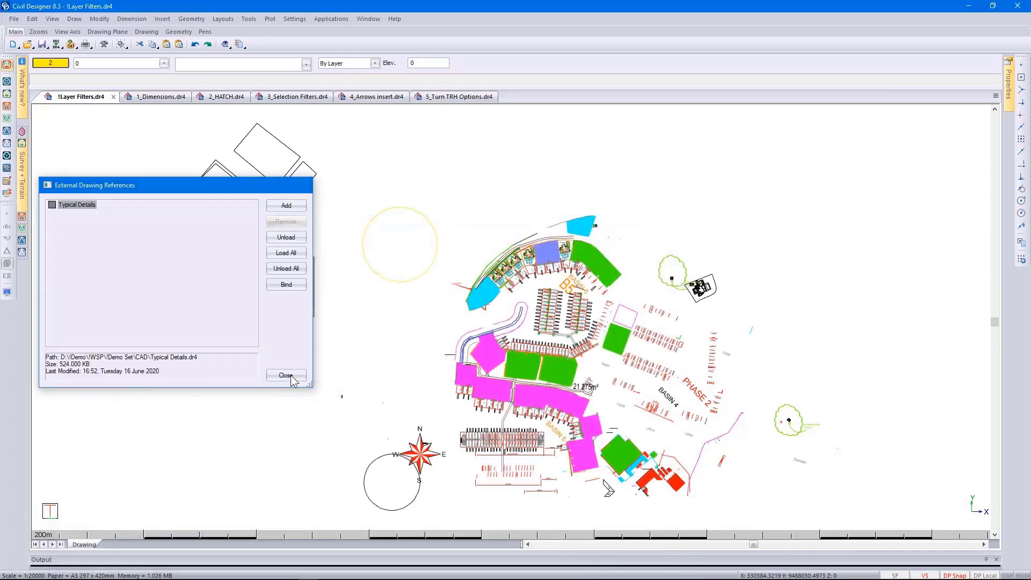
pyautogui.click(291, 375)
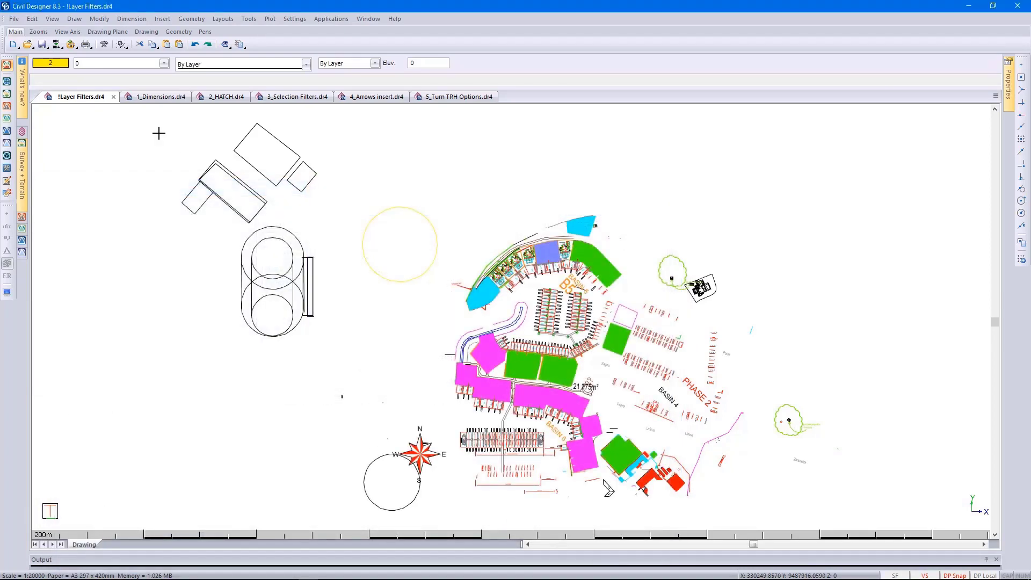
pyautogui.click(118, 63)
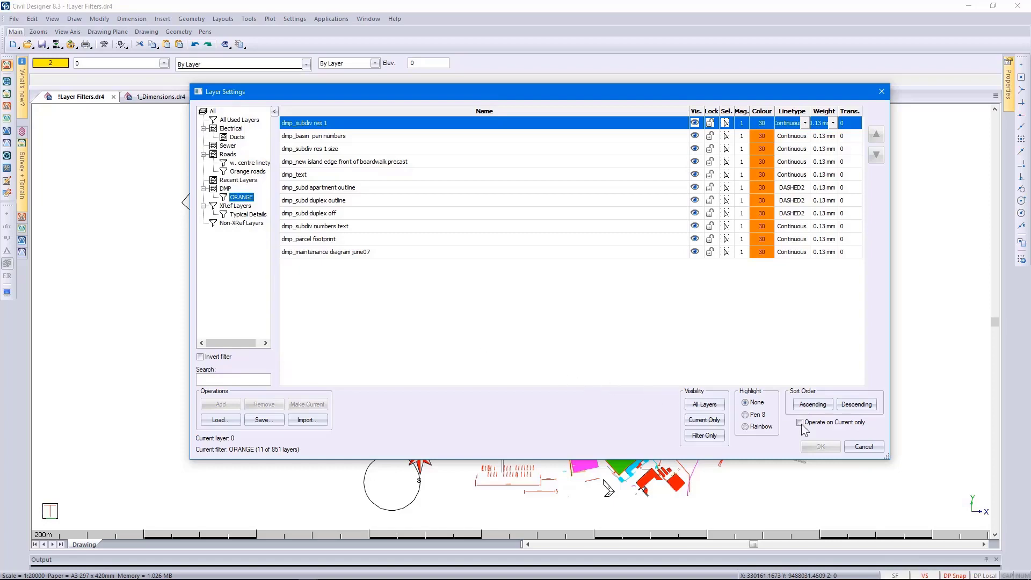
pyautogui.click(861, 445)
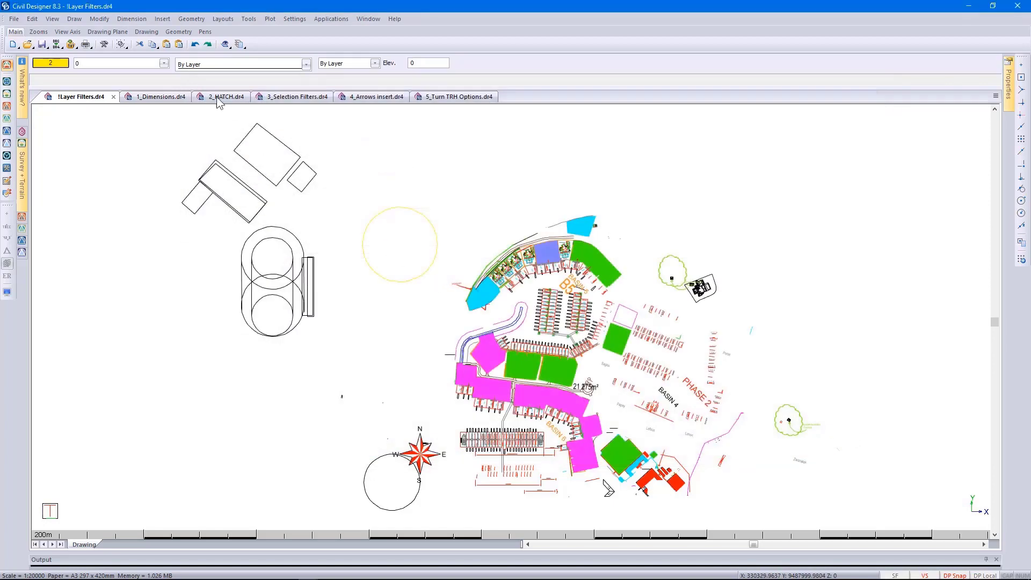
# Insert the Typical Details external reference in the empty area east of the site plan, with X and Y scale 50.
pyautogui.click(162, 19)
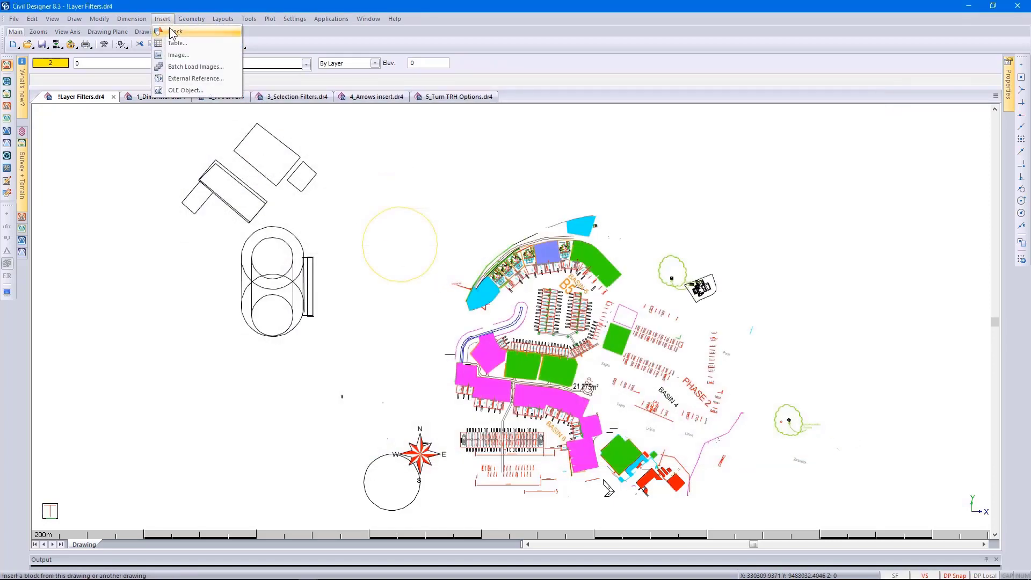
pyautogui.click(192, 80)
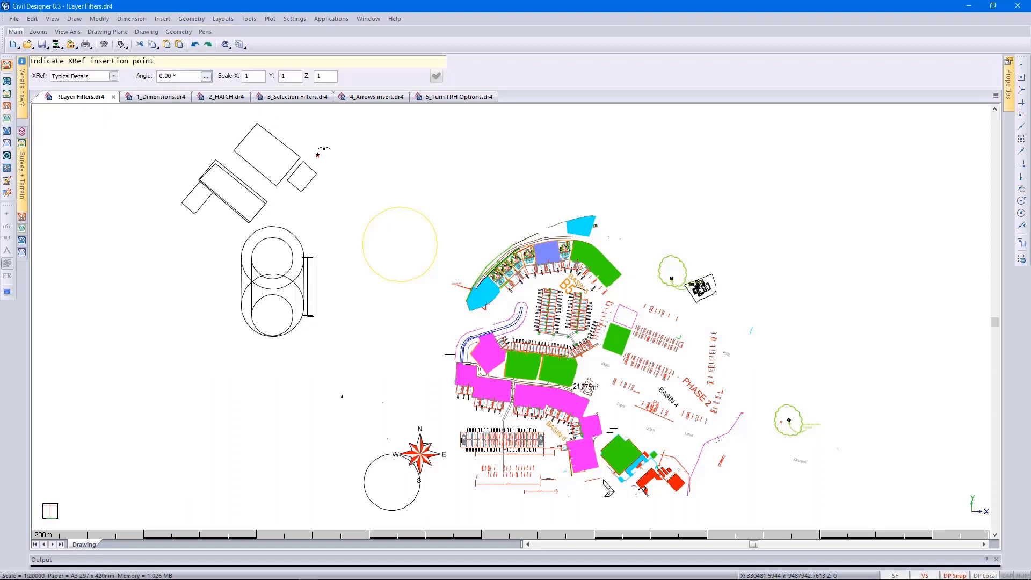
pyautogui.doubleClick(261, 76)
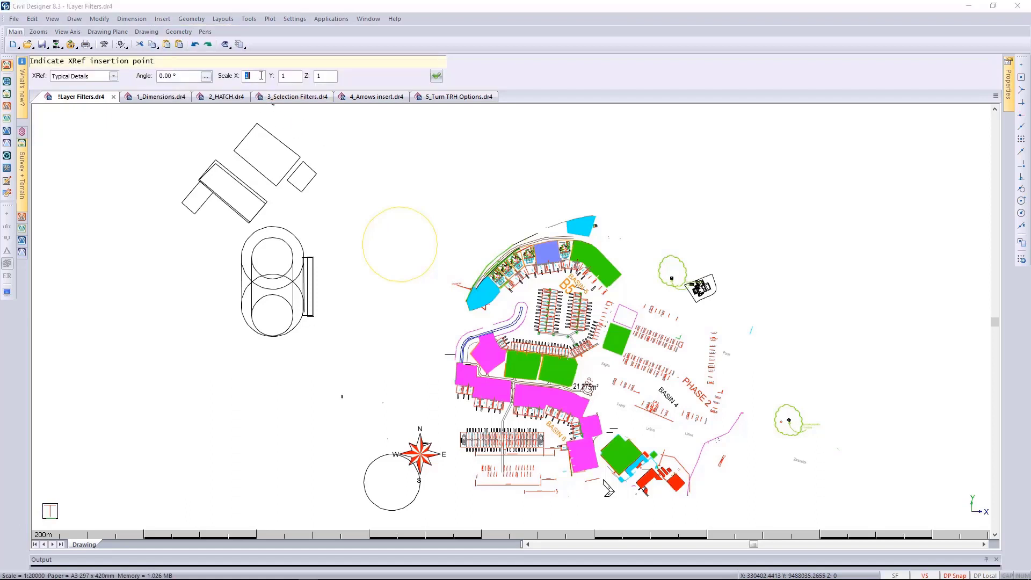
pyautogui.write('50')
pyautogui.press('Tab')
pyautogui.write('50')
pyautogui.click(438, 76)
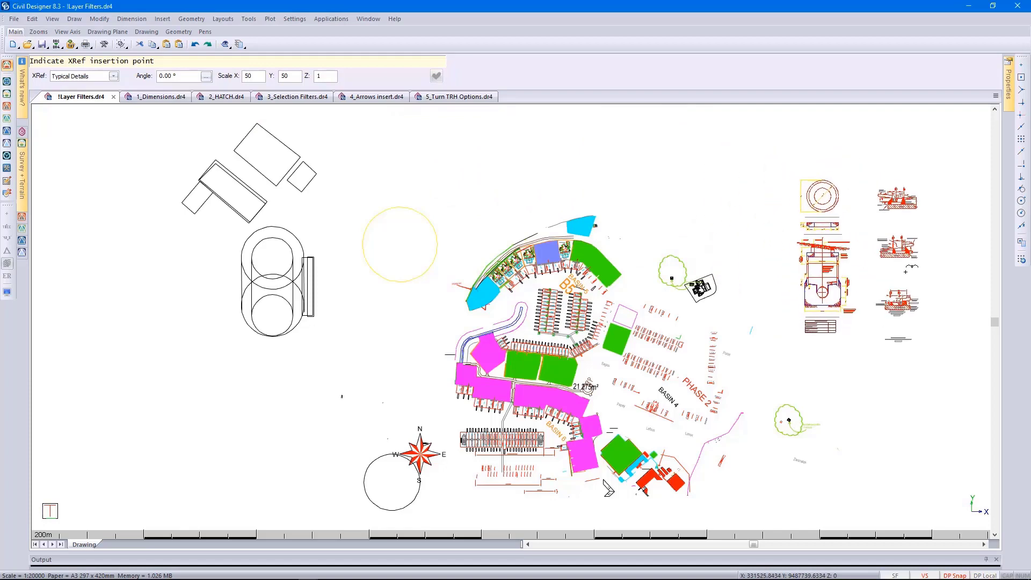
pyautogui.click(907, 290)
pyautogui.rightClick(886, 289)
pyautogui.click(894, 295)
# Define a named viewport called MH Details with a rectangle around the section of the 1000 dia. manhole.
pyautogui.scroll(3, 888, 291)
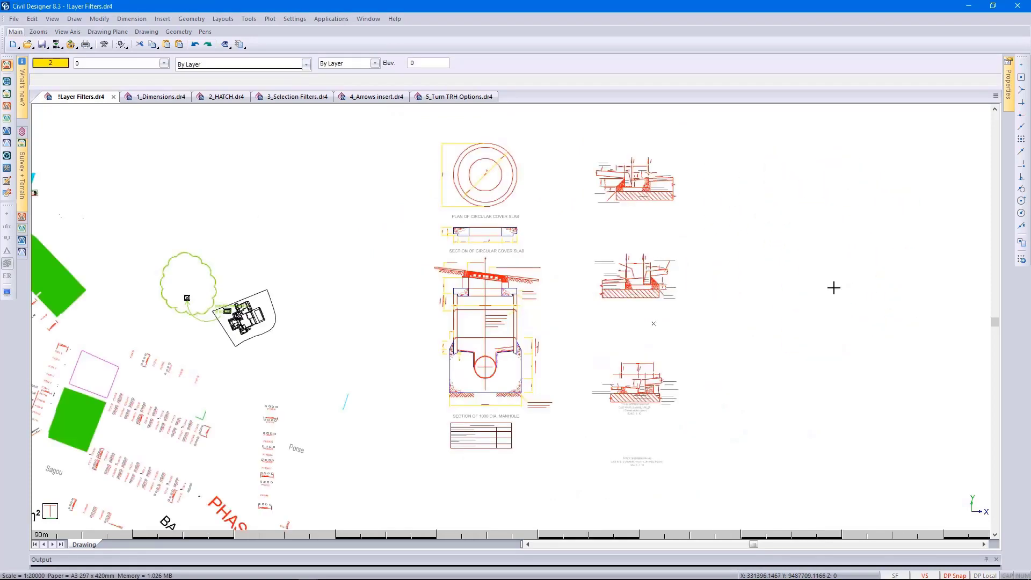
pyautogui.scroll(3, 499, 321)
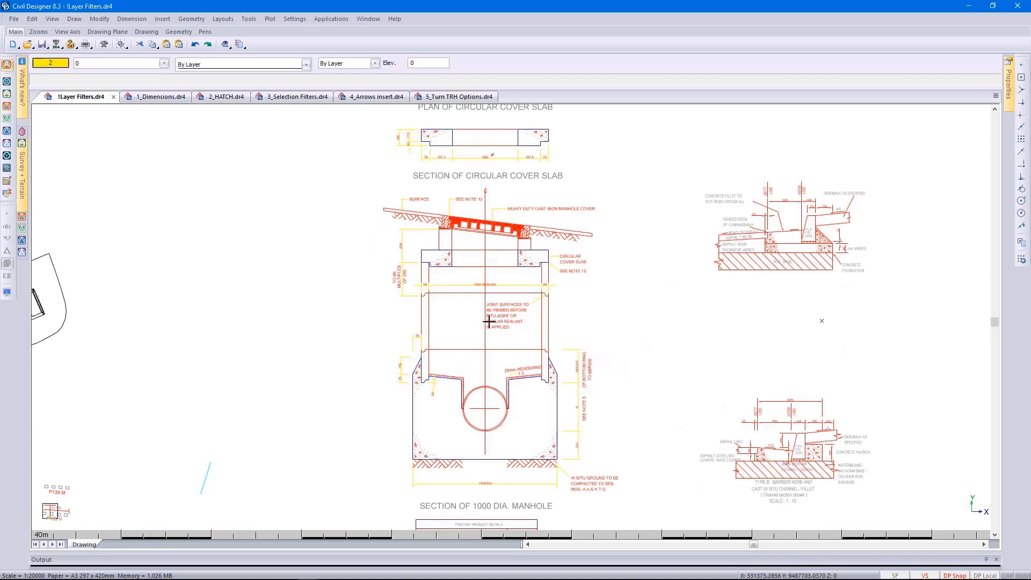
pyautogui.click(52, 18)
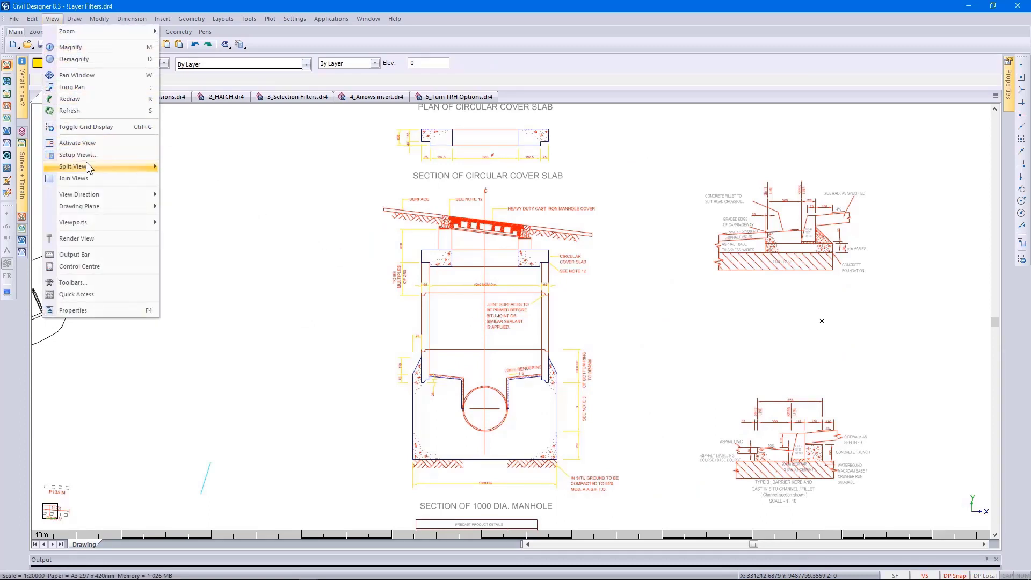
pyautogui.moveTo(97, 222)
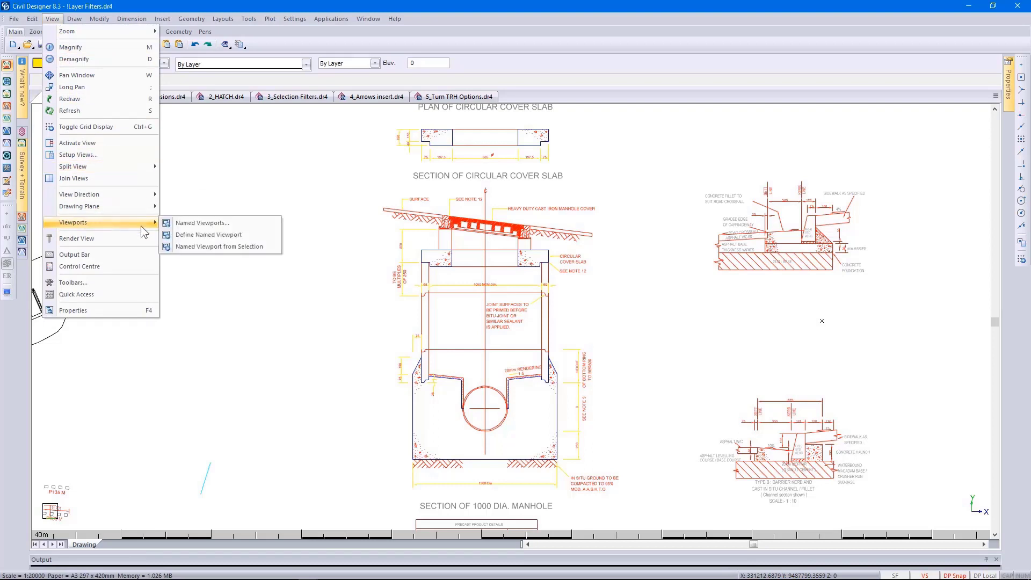
pyautogui.click(182, 235)
pyautogui.click(169, 157)
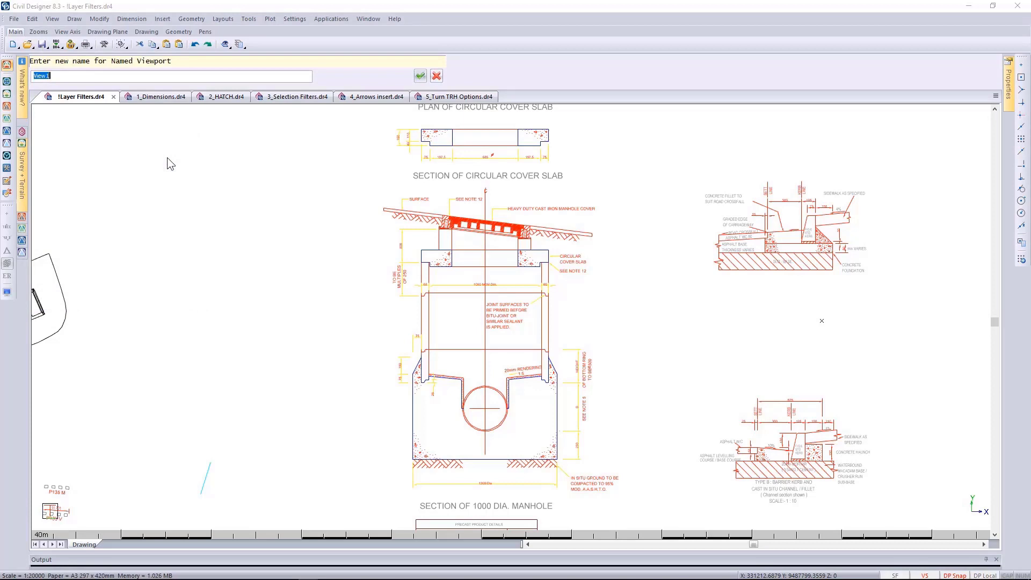
pyautogui.write('MH Details')
pyautogui.click(420, 75)
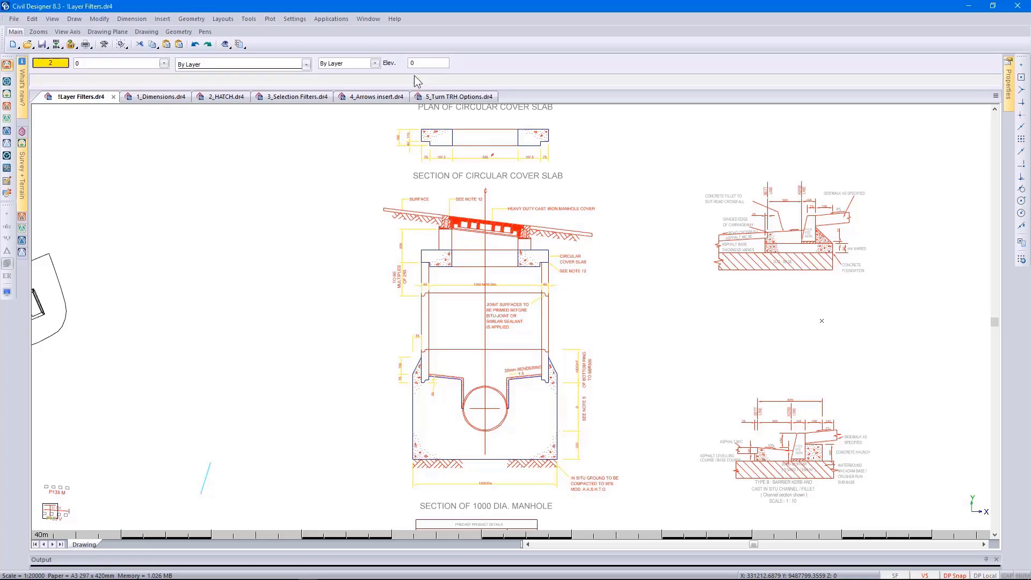
pyautogui.click(352, 182)
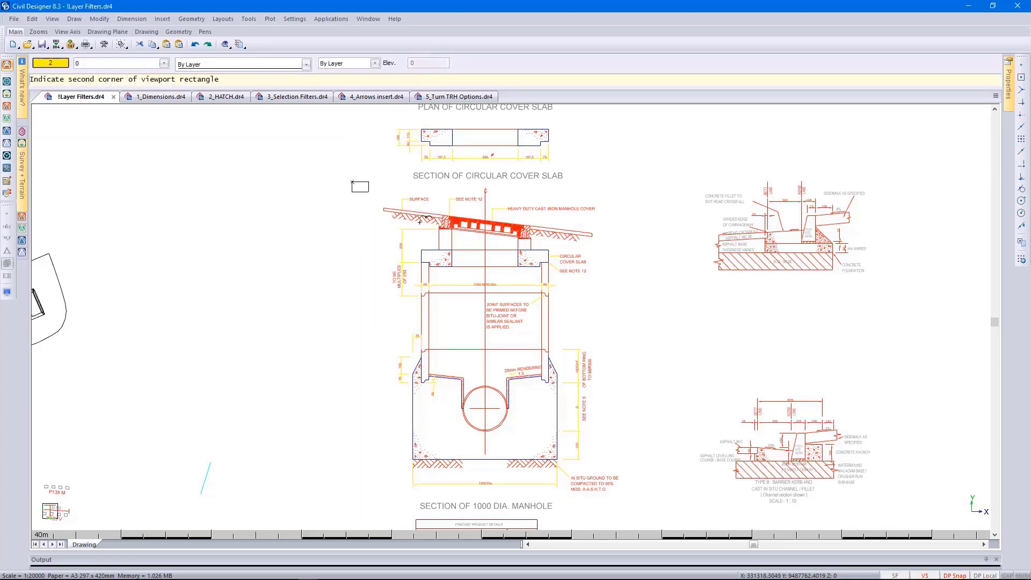
pyautogui.click(654, 510)
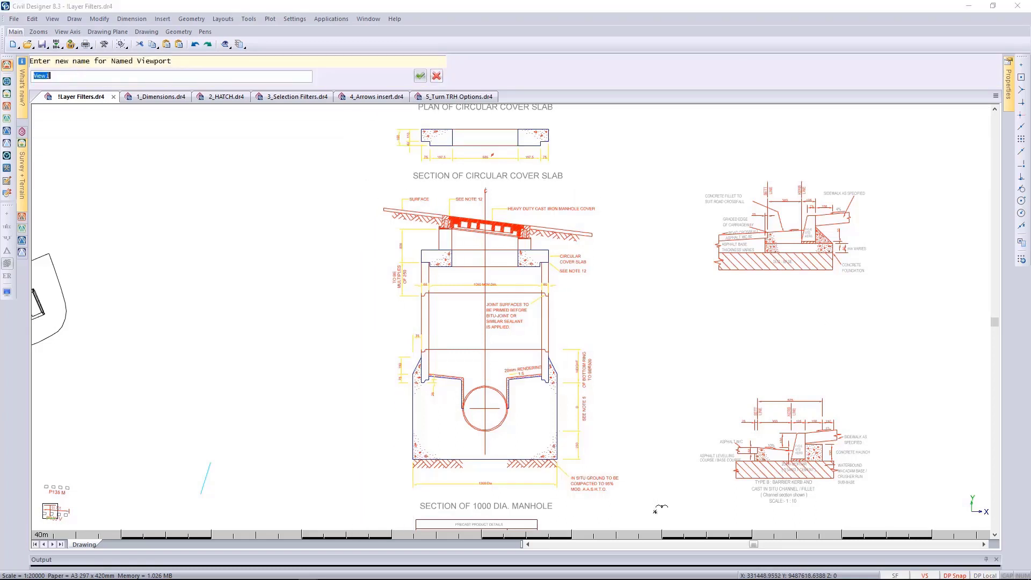
pyautogui.click(436, 76)
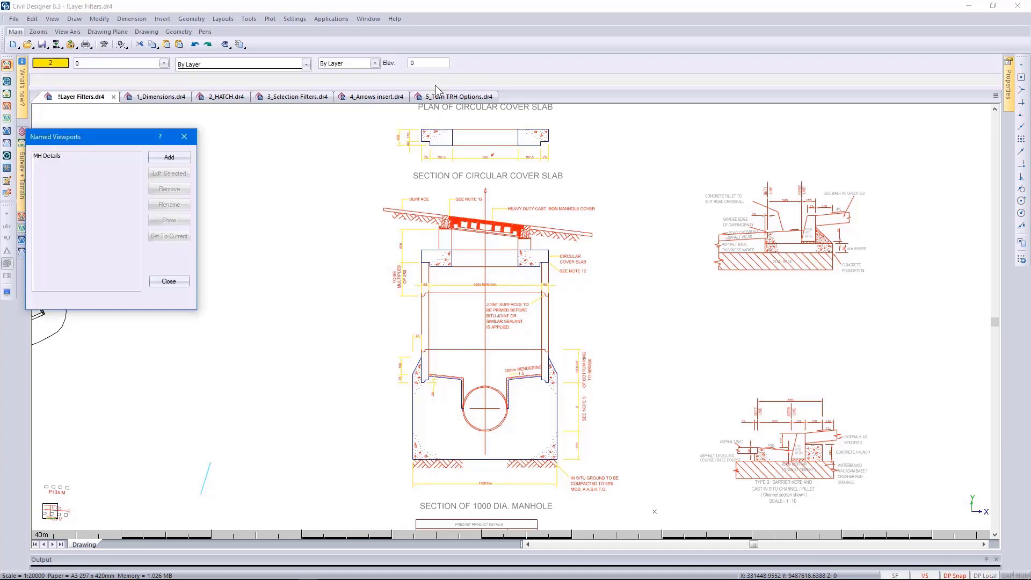
pyautogui.click(160, 282)
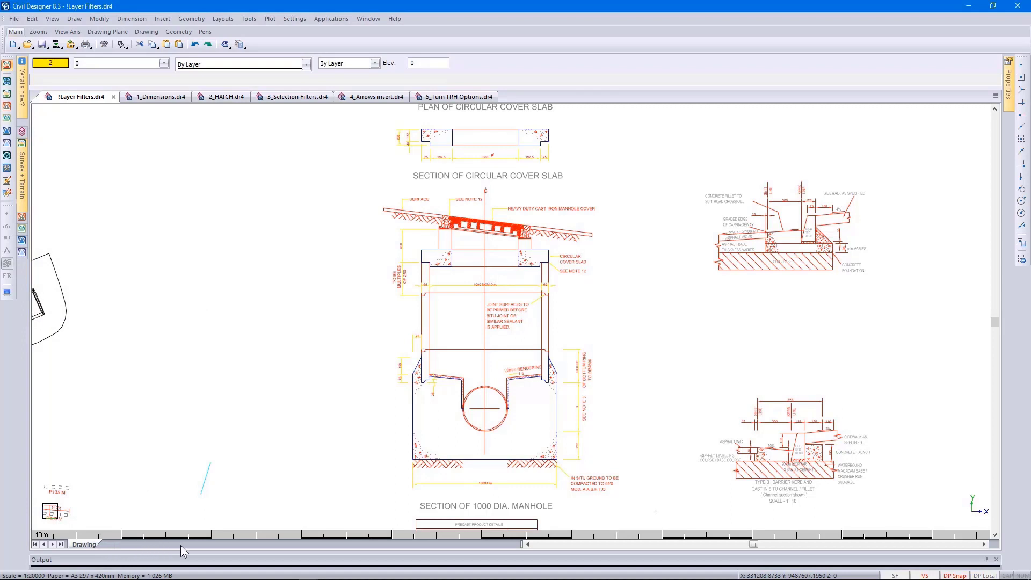
# Append a layout named Layout 1 with A3 297 x 420mm paper, Metric/Custom scale type and dd.dddd angular format.
pyautogui.click(220, 20)
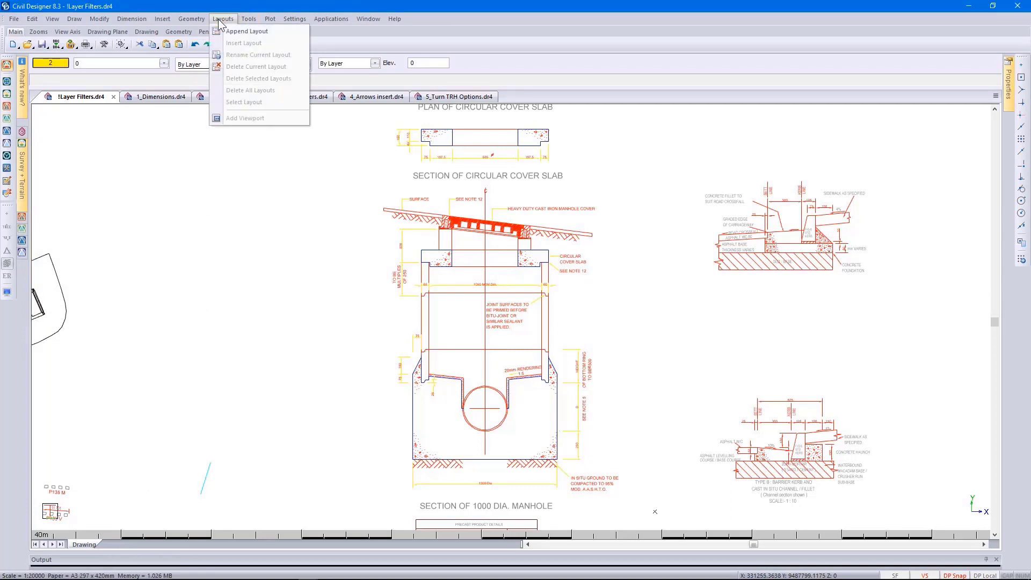
pyautogui.click(234, 31)
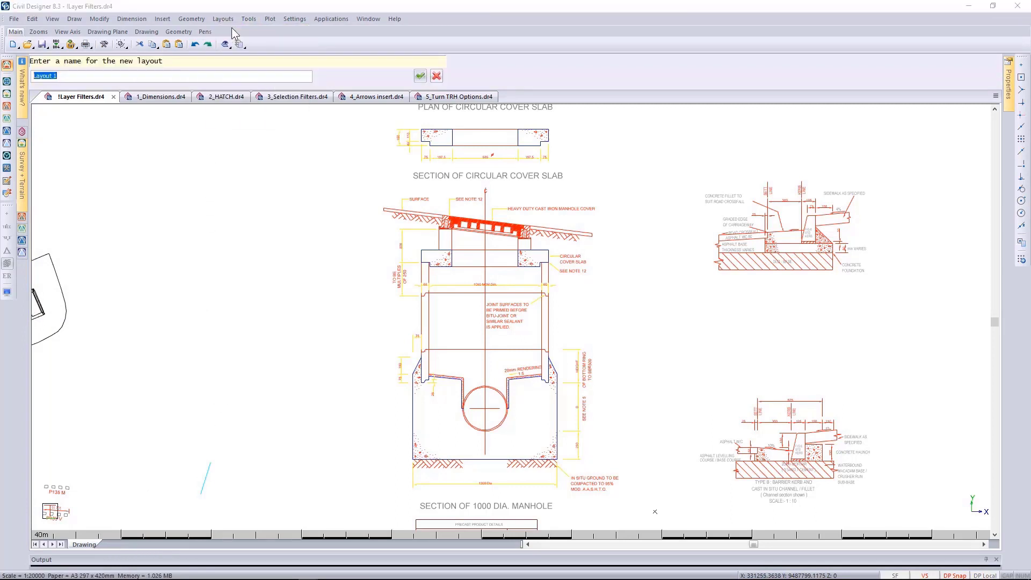
pyautogui.click(151, 75)
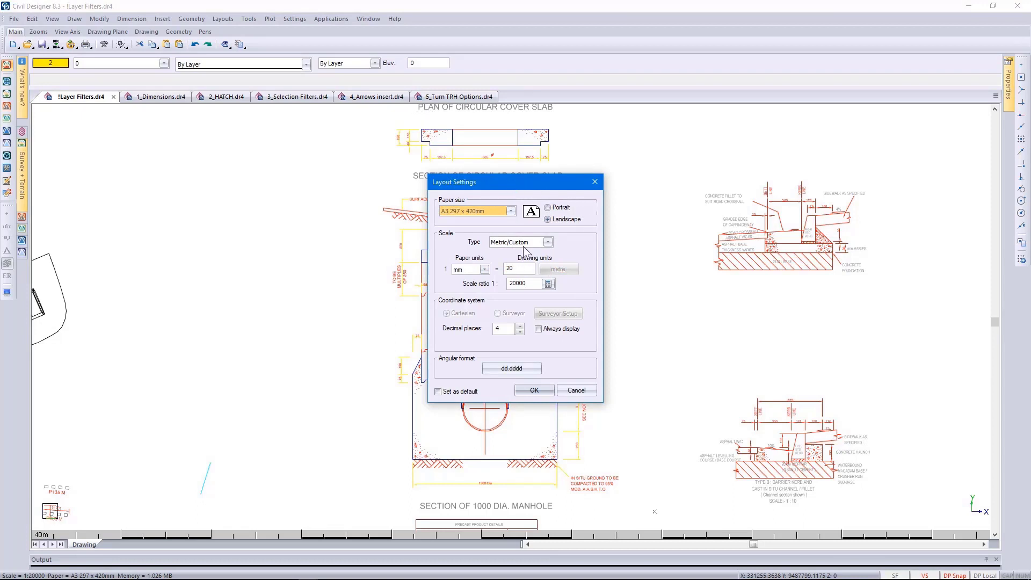
pyautogui.click(512, 212)
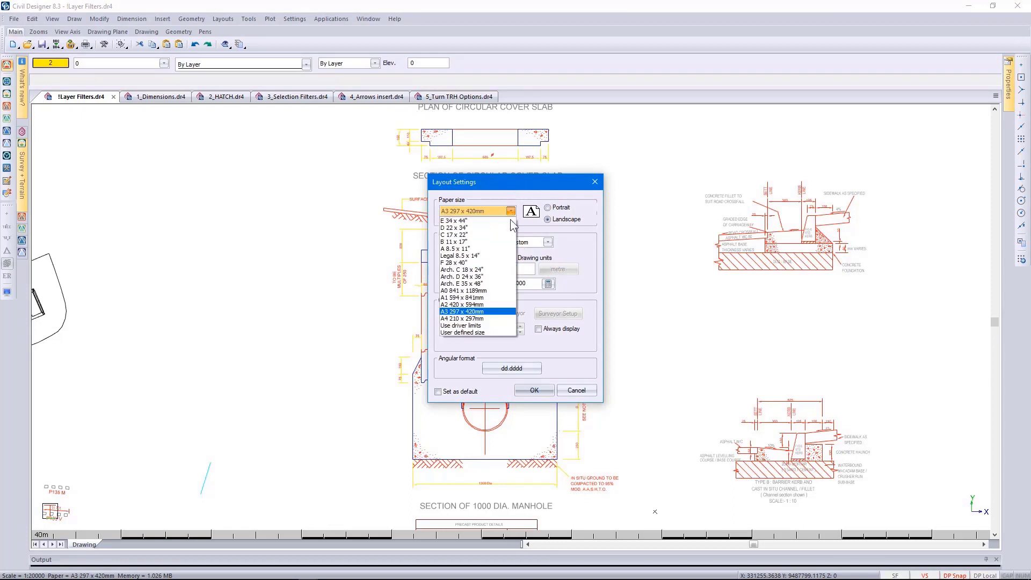
pyautogui.click(483, 311)
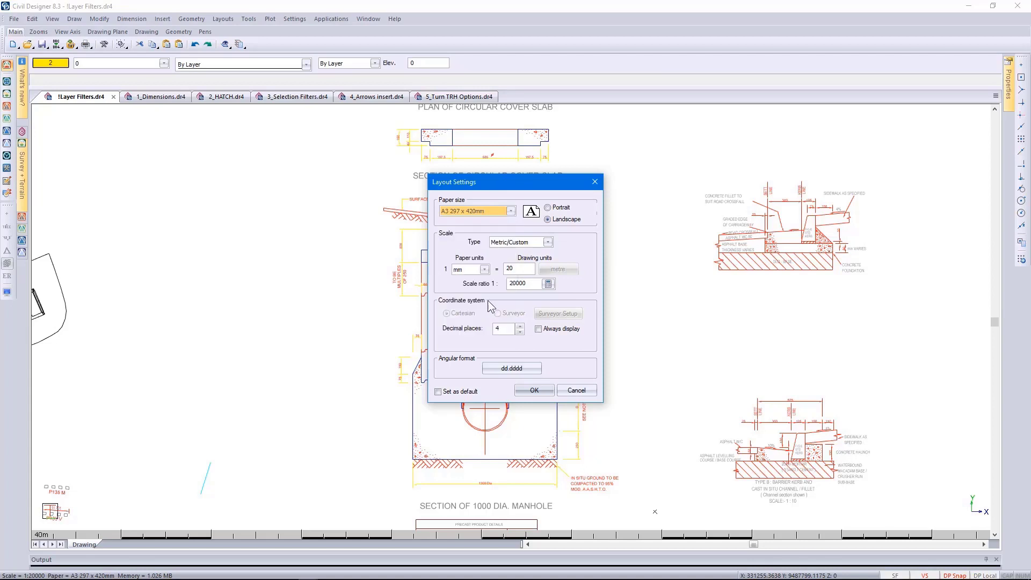
pyautogui.click(548, 242)
pyautogui.click(547, 245)
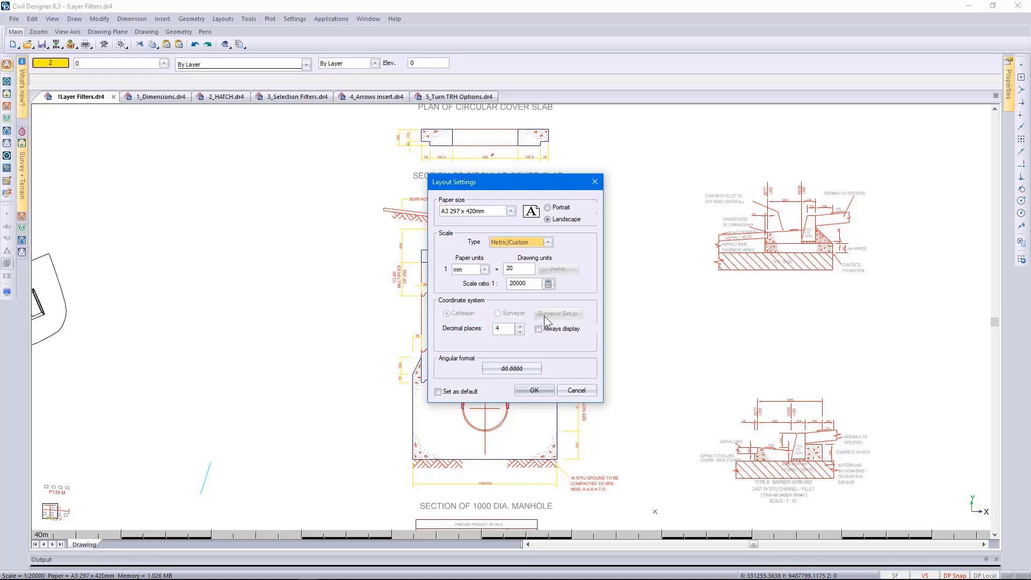
pyautogui.click(534, 367)
pyautogui.click(560, 358)
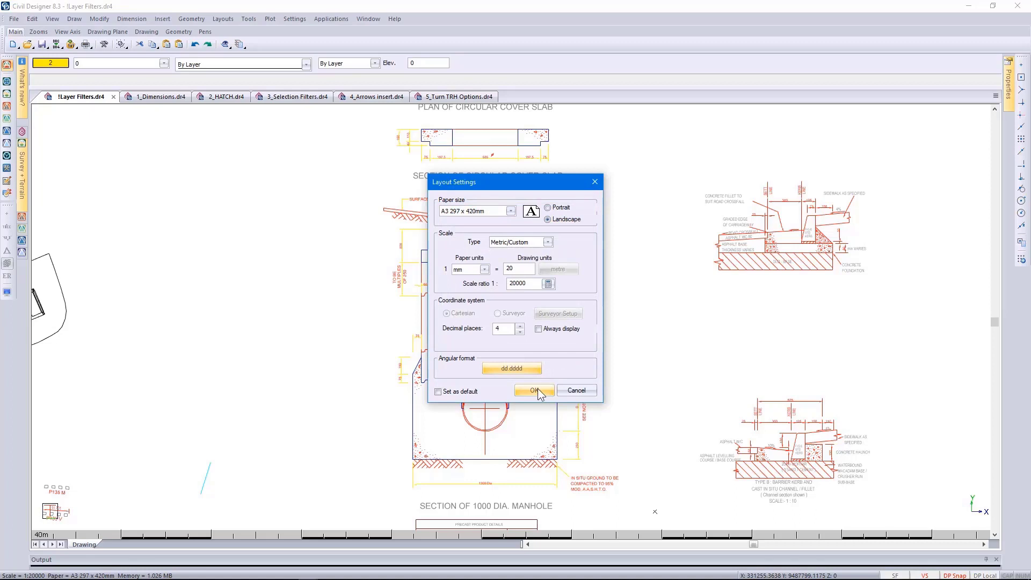
pyautogui.click(533, 390)
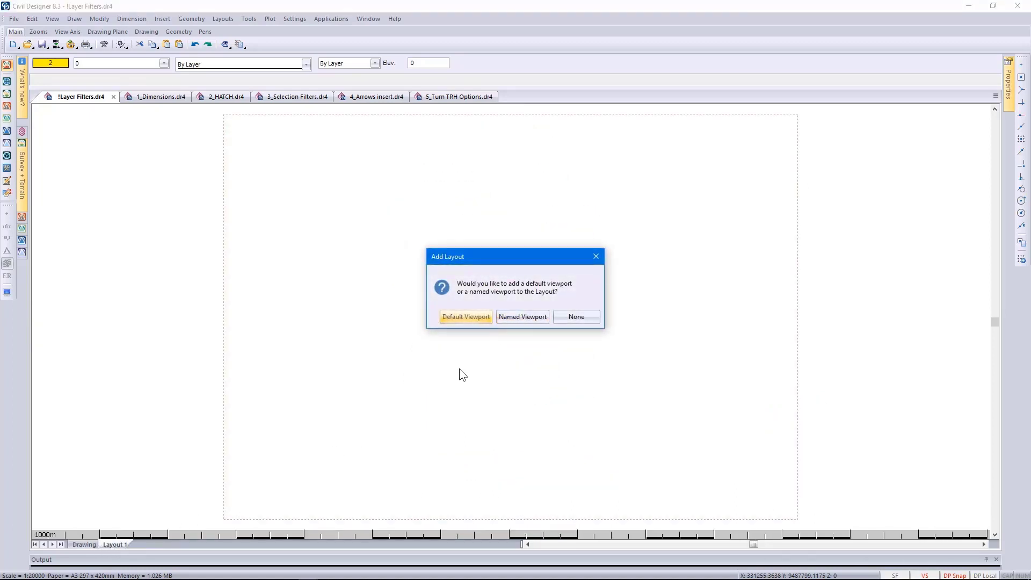
# Add the named viewport MH Details to the centre of the layout at scale 1:500 and inspect its detail.
pyautogui.click(517, 319)
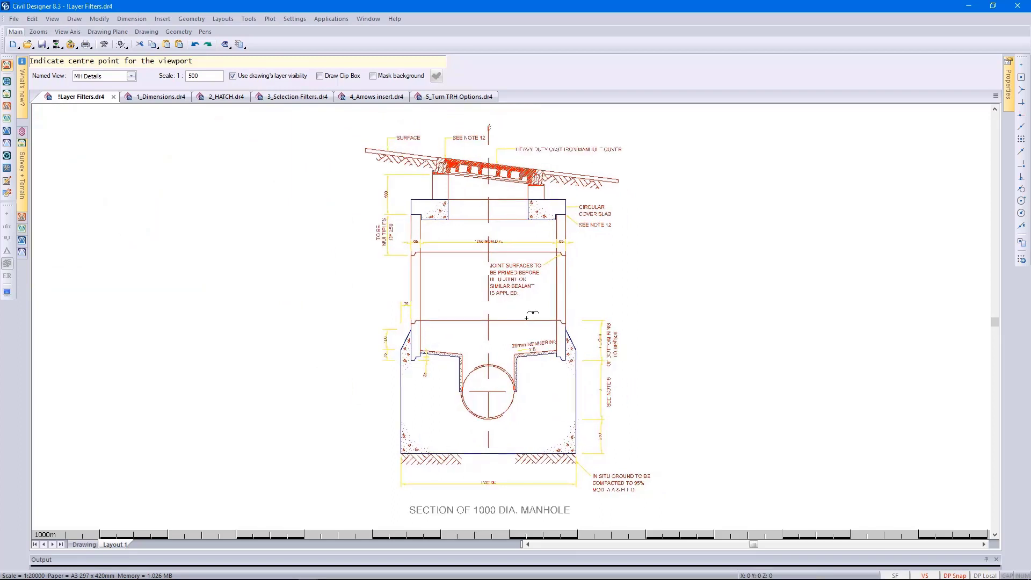
pyautogui.click(510, 317)
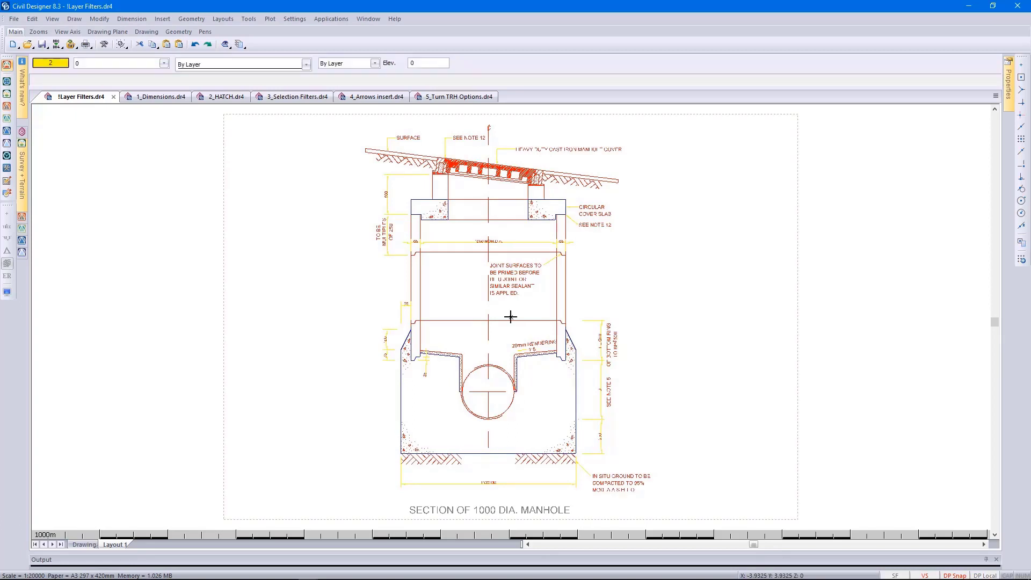
pyautogui.scroll(3, 503, 293)
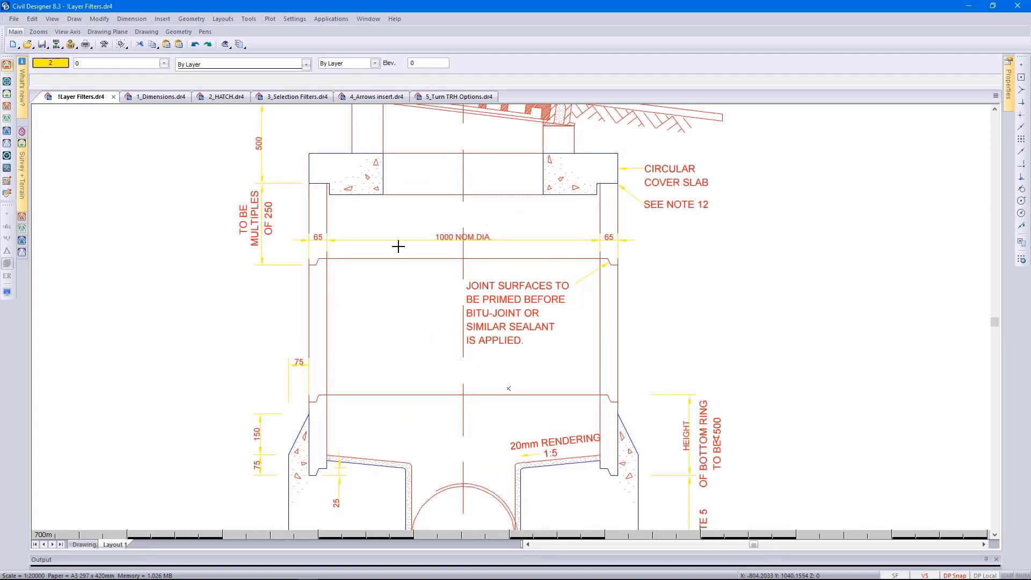
pyautogui.scroll(-3, 398, 247)
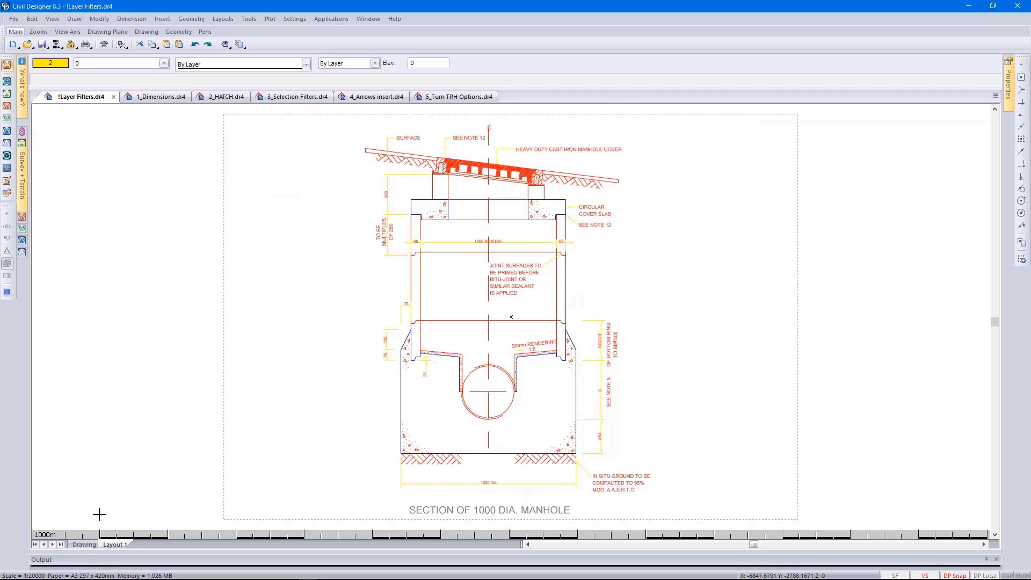
# Return to the drawing model and review the list of available annotation scales.
pyautogui.click(73, 546)
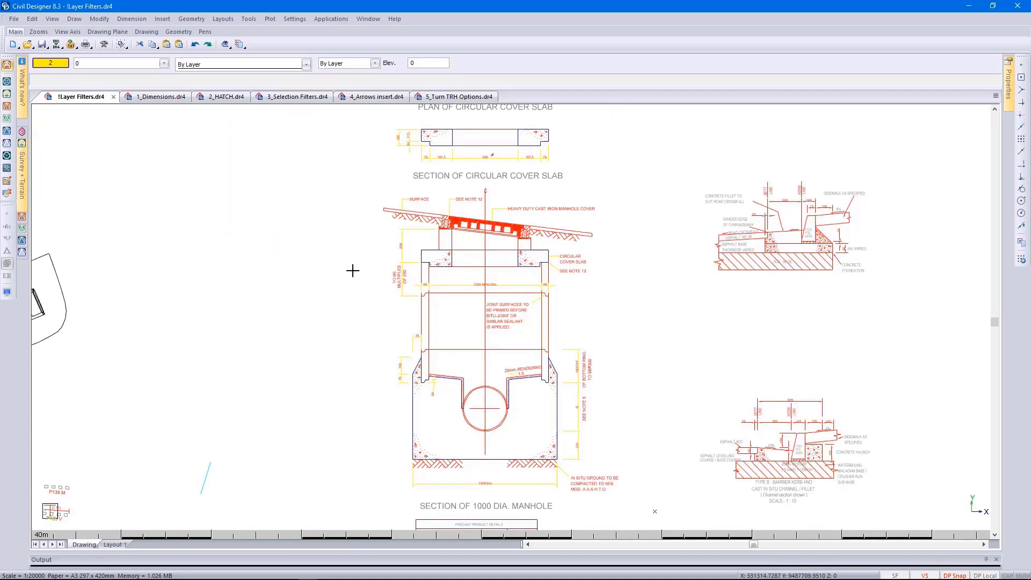
pyautogui.click(295, 19)
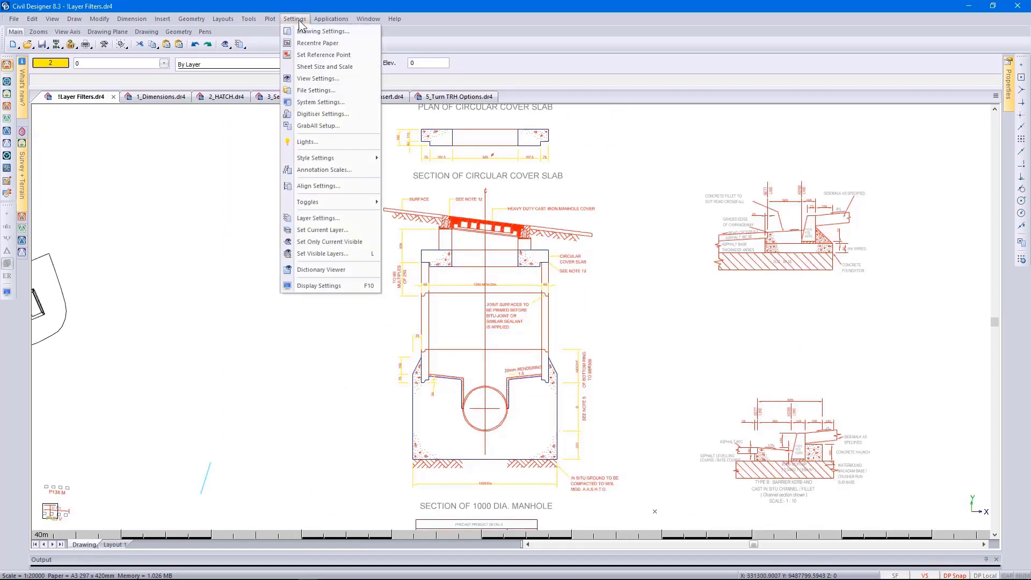
pyautogui.click(323, 170)
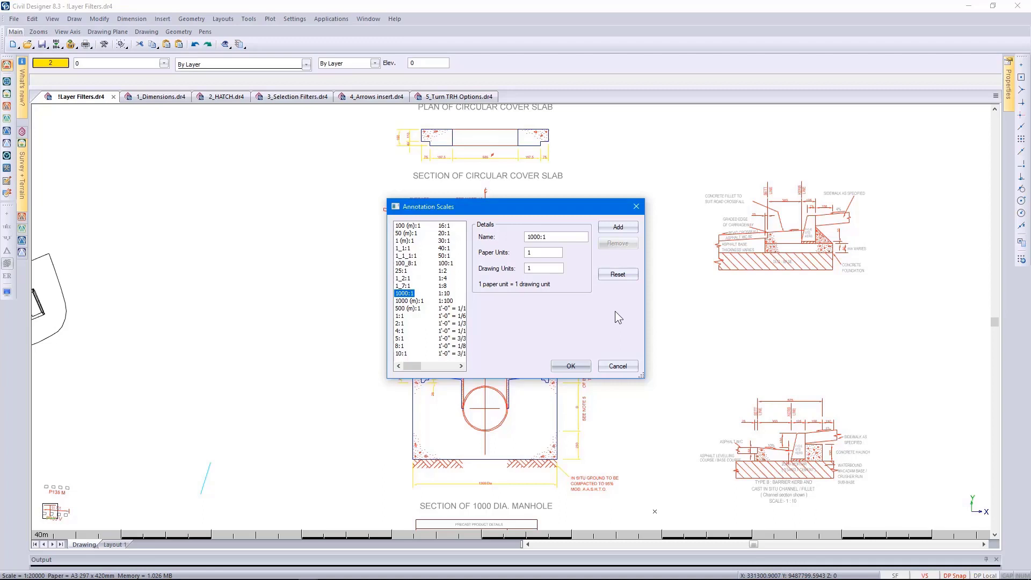
pyautogui.click(626, 368)
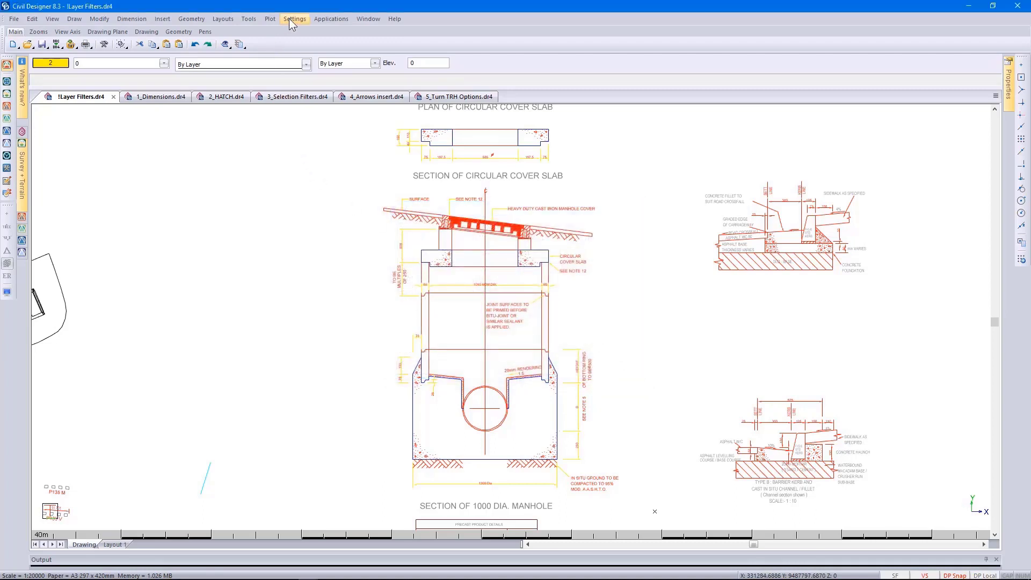
# Try to import all text styles from MP_CIVIL DESIGNER MODEL_REV1.dwg and check the unit choices for the Standard style's text height.
pyautogui.click(290, 20)
pyautogui.moveTo(337, 154)
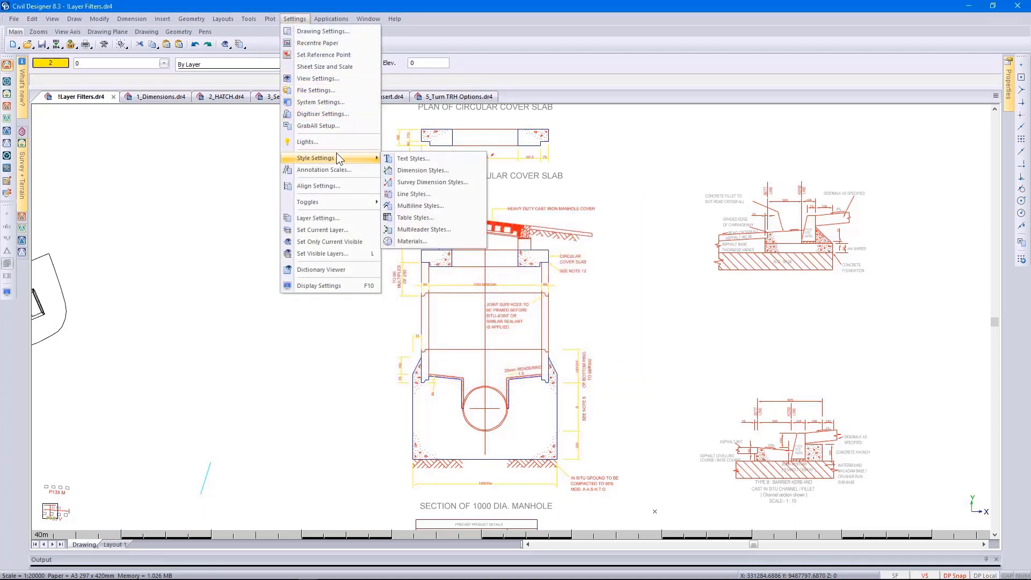
pyautogui.click(432, 159)
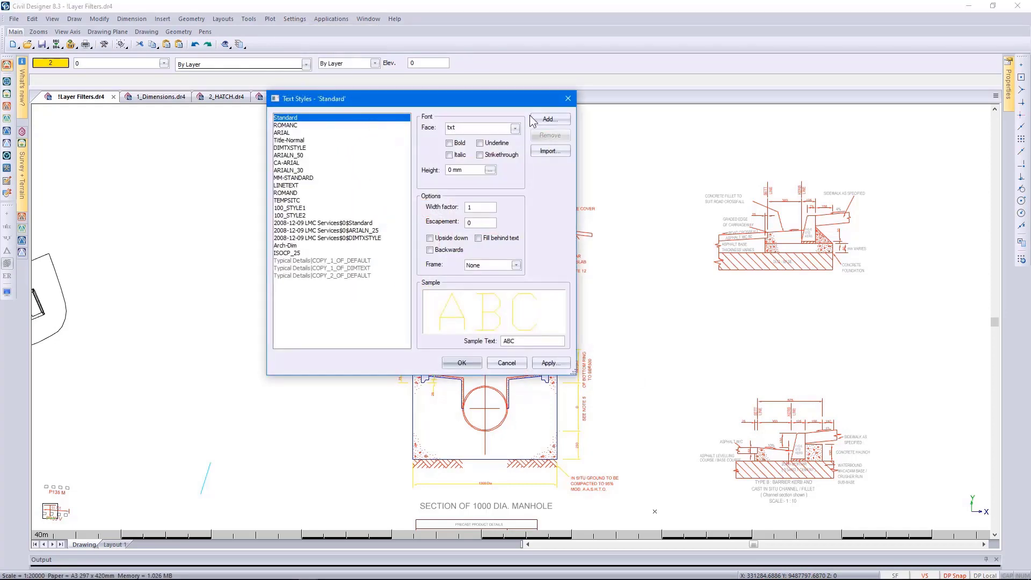
pyautogui.click(544, 151)
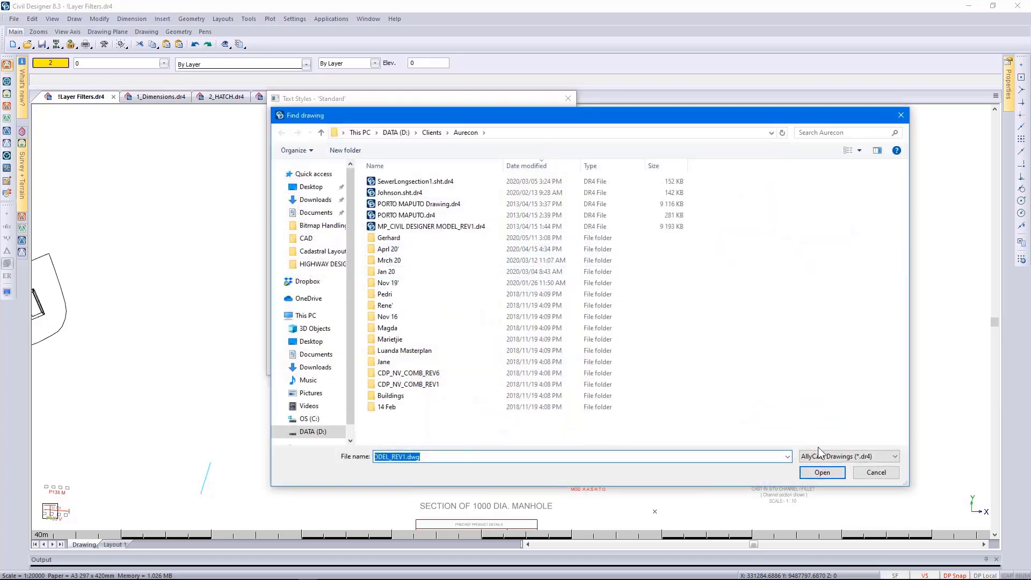
pyautogui.click(849, 456)
pyautogui.click(834, 477)
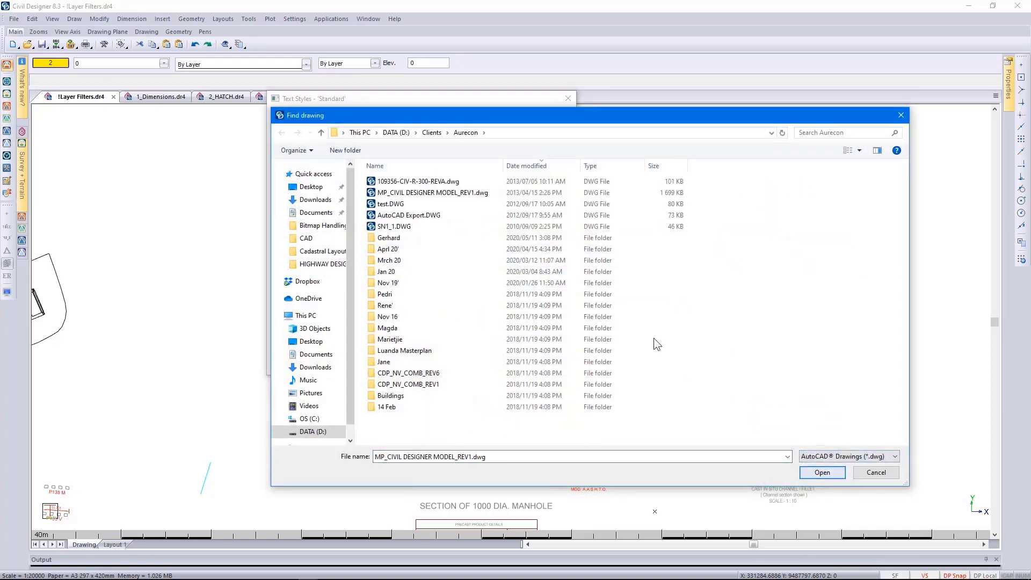
pyautogui.click(431, 192)
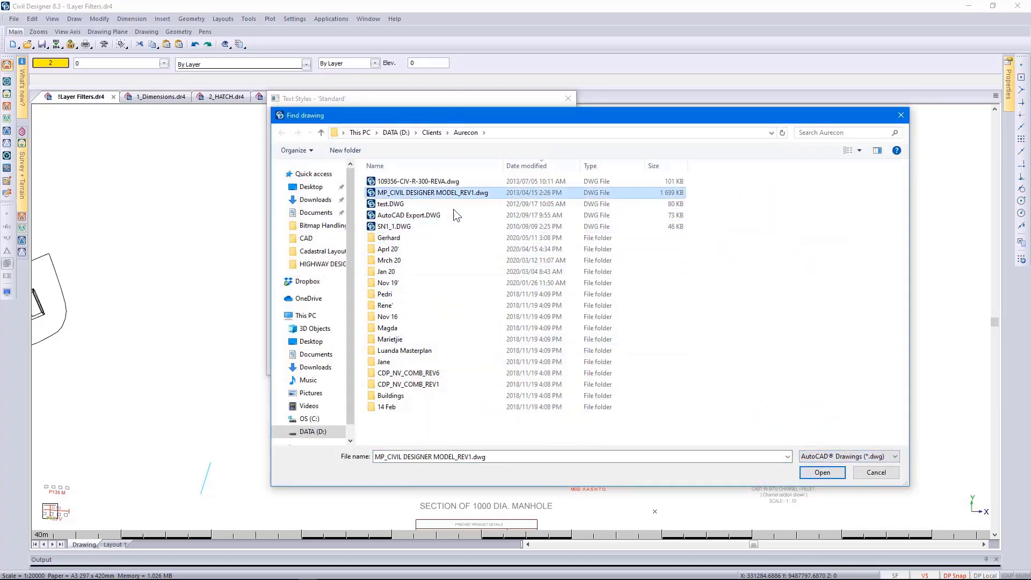
pyautogui.click(831, 476)
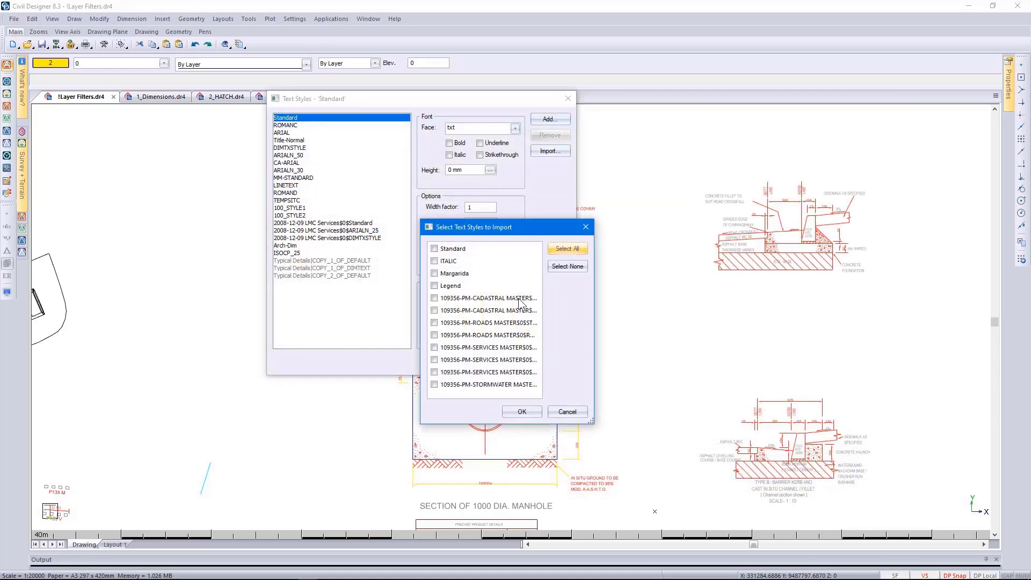
pyautogui.click(556, 249)
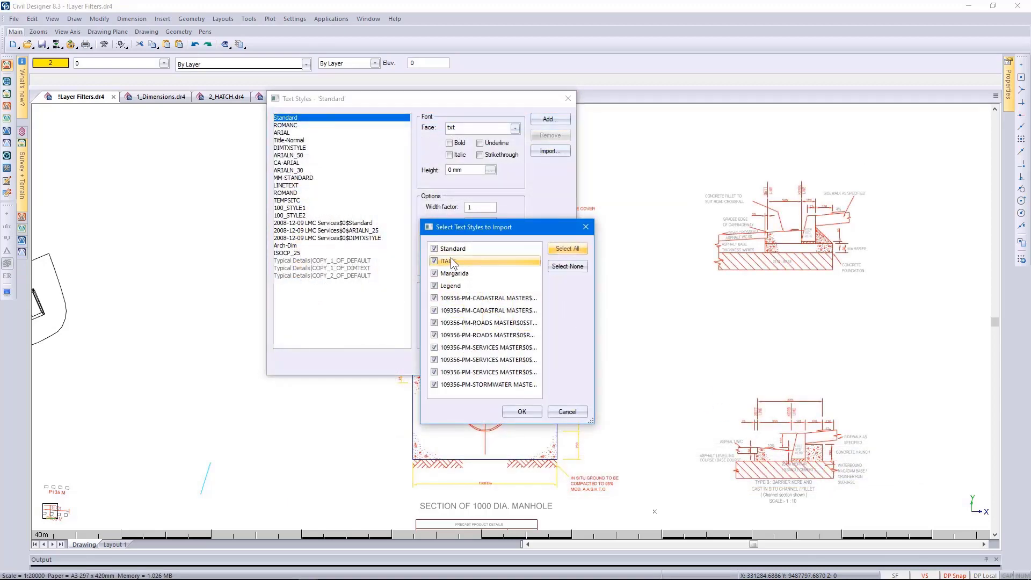
pyautogui.click(564, 415)
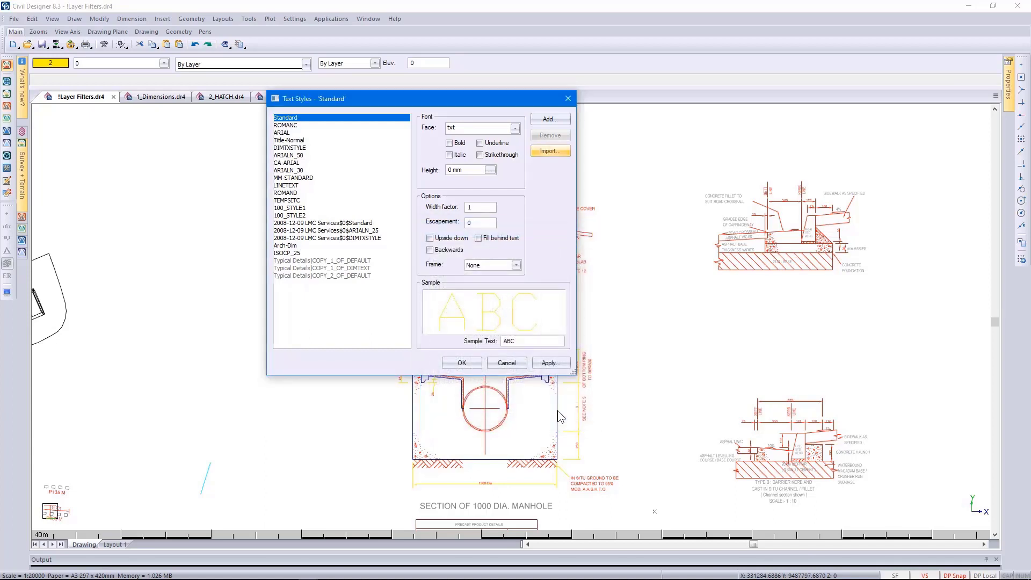
pyautogui.click(491, 170)
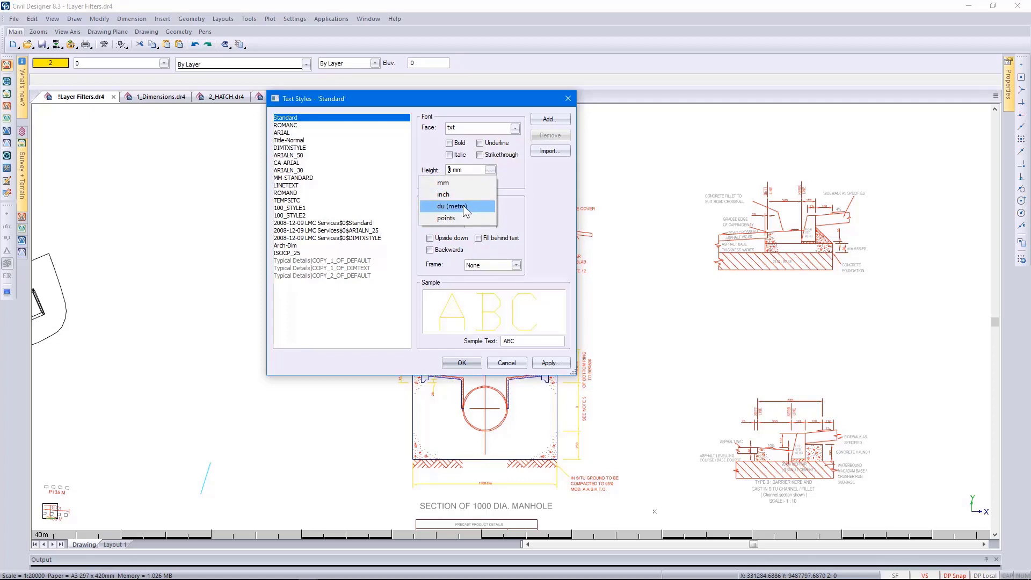
pyautogui.click(506, 362)
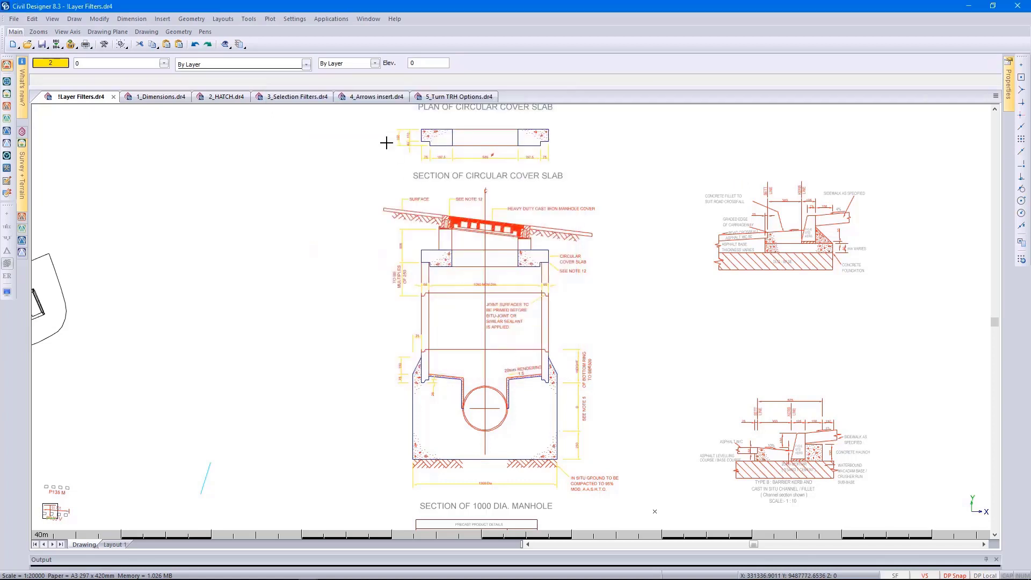
# Try the Surveyor coordinate system in the drawing settings and inspect its origin, co-ordinate order and hemisphere options.
pyautogui.click(294, 19)
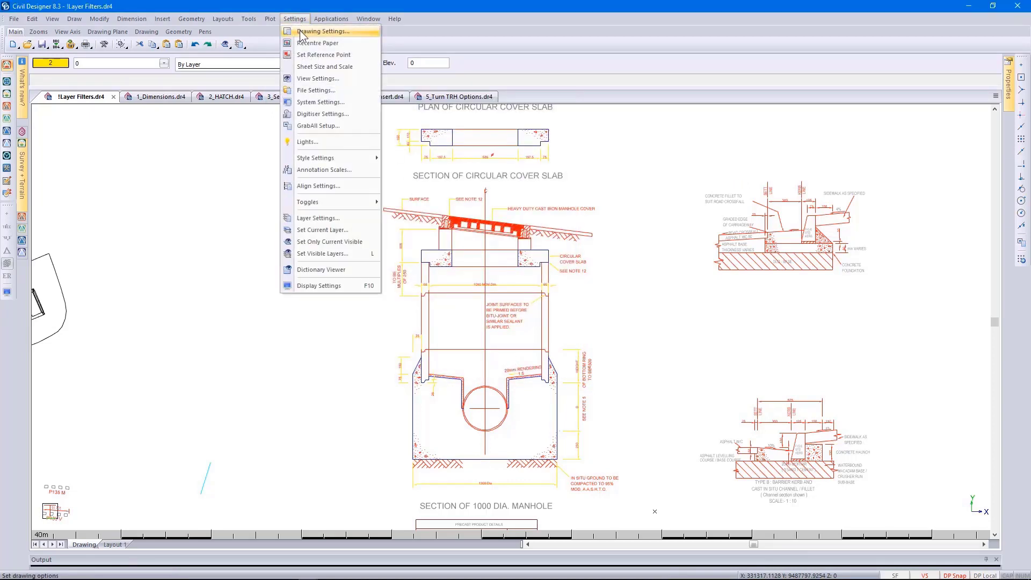
pyautogui.click(300, 30)
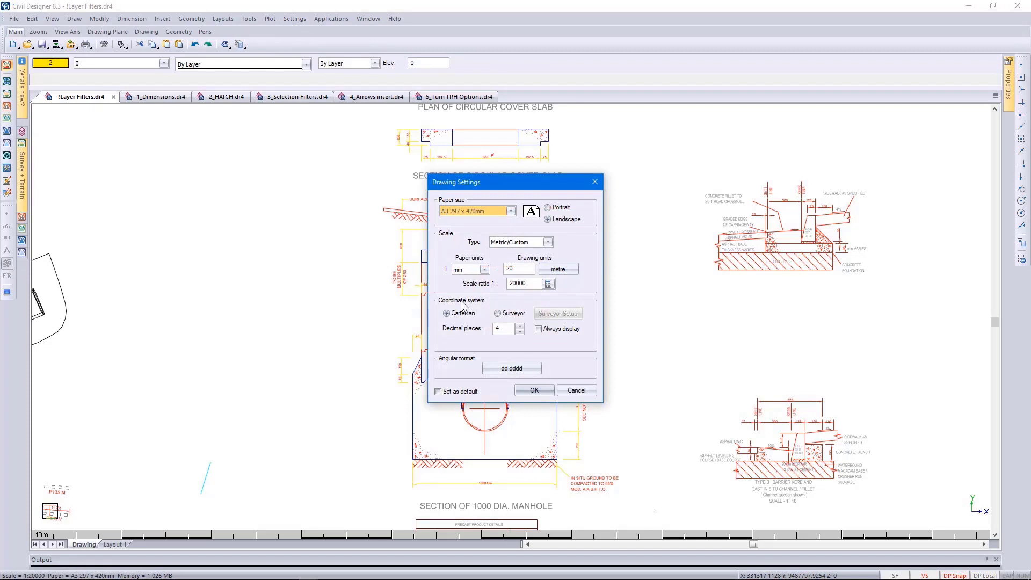
pyautogui.click(498, 314)
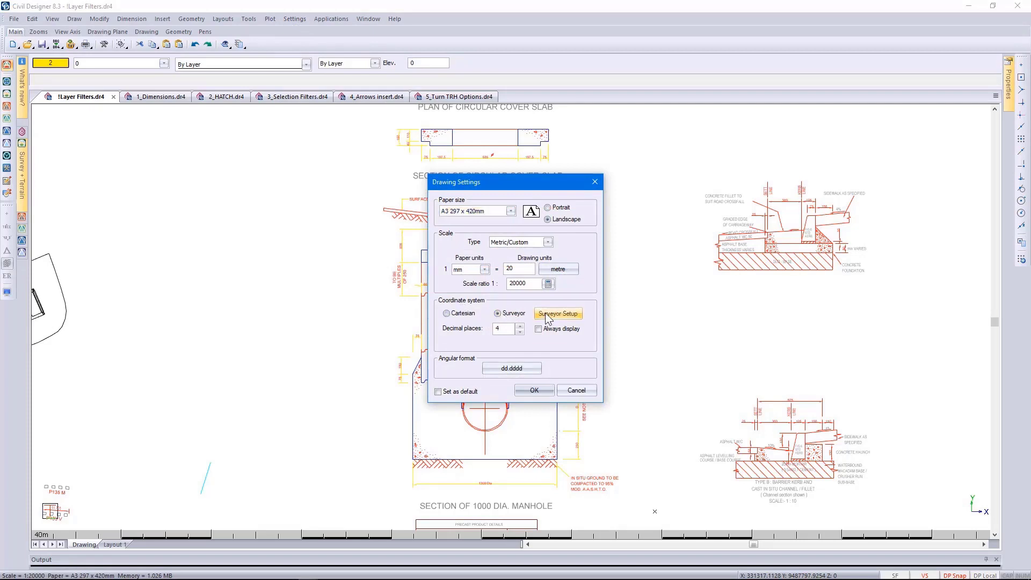
pyautogui.click(547, 314)
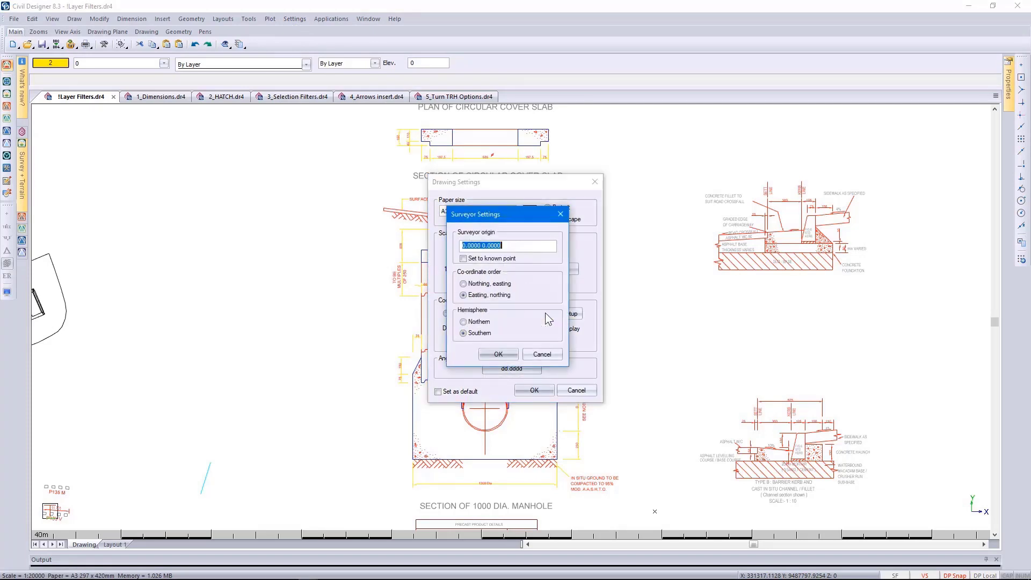
pyautogui.click(544, 352)
pyautogui.click(534, 390)
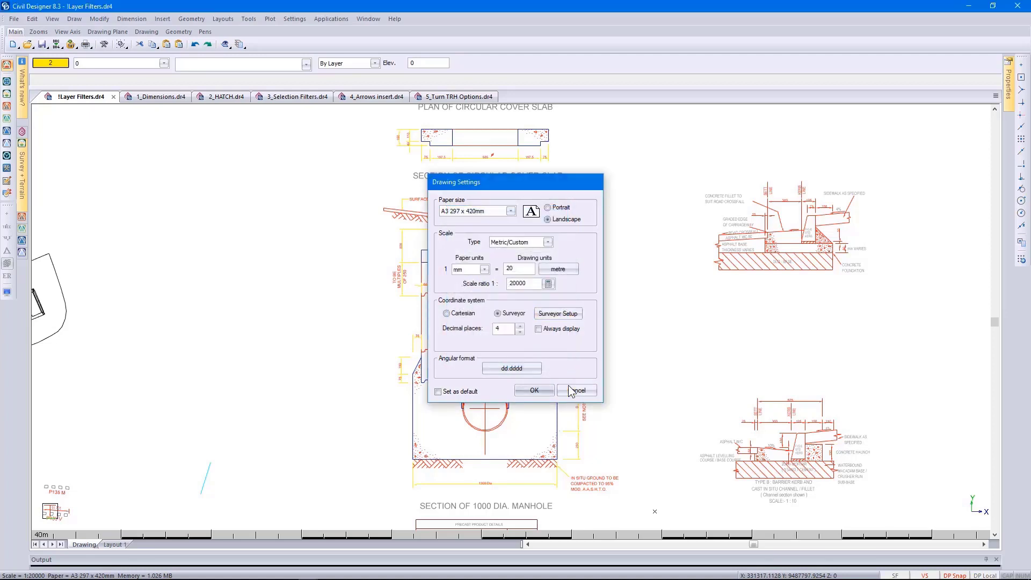
# Review the drawing's line styles, including those of the Typical Details reference.
pyautogui.click(293, 19)
pyautogui.moveTo(321, 157)
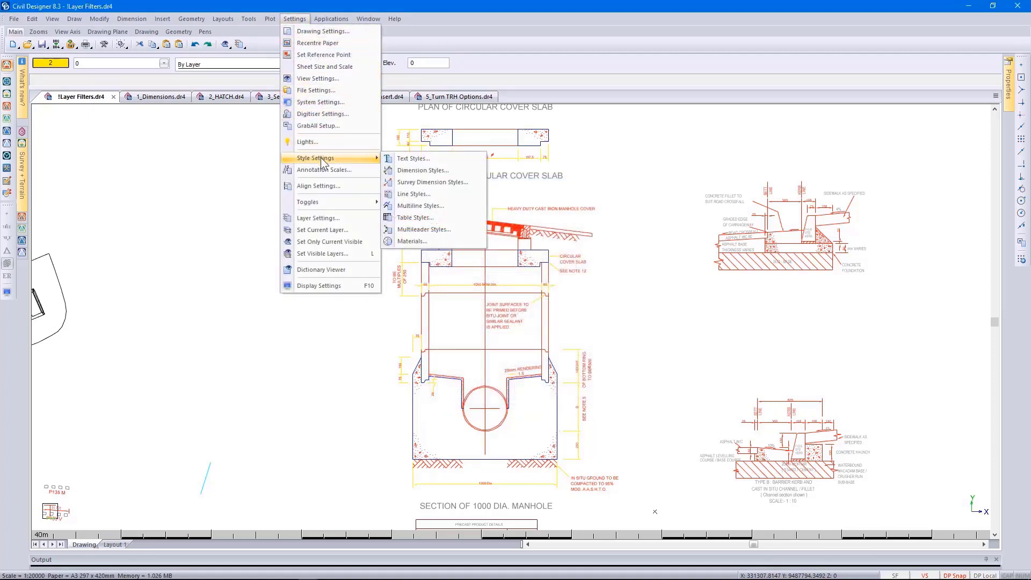
pyautogui.click(440, 195)
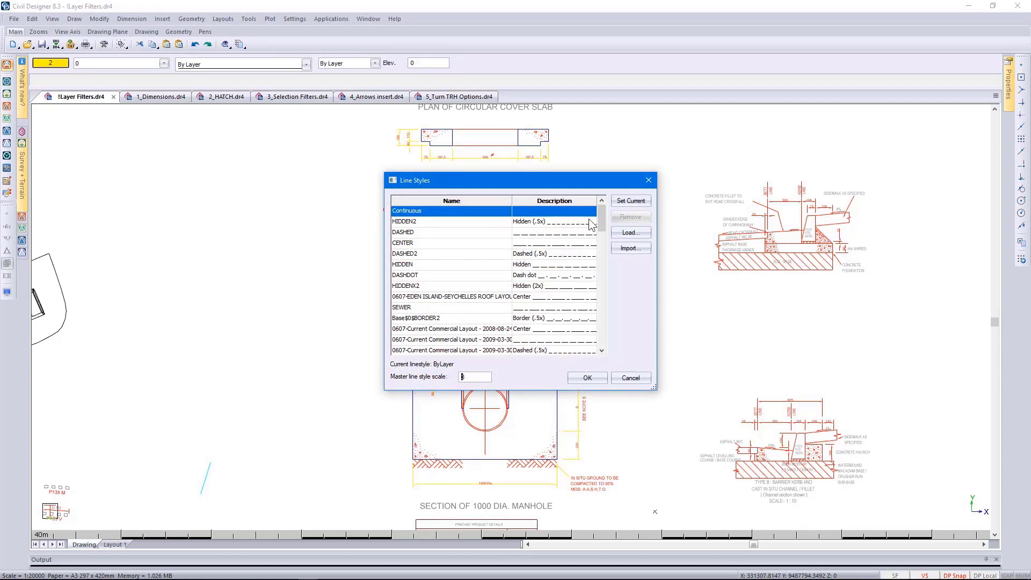
pyautogui.moveTo(599, 217); pyautogui.dragTo(602, 327)
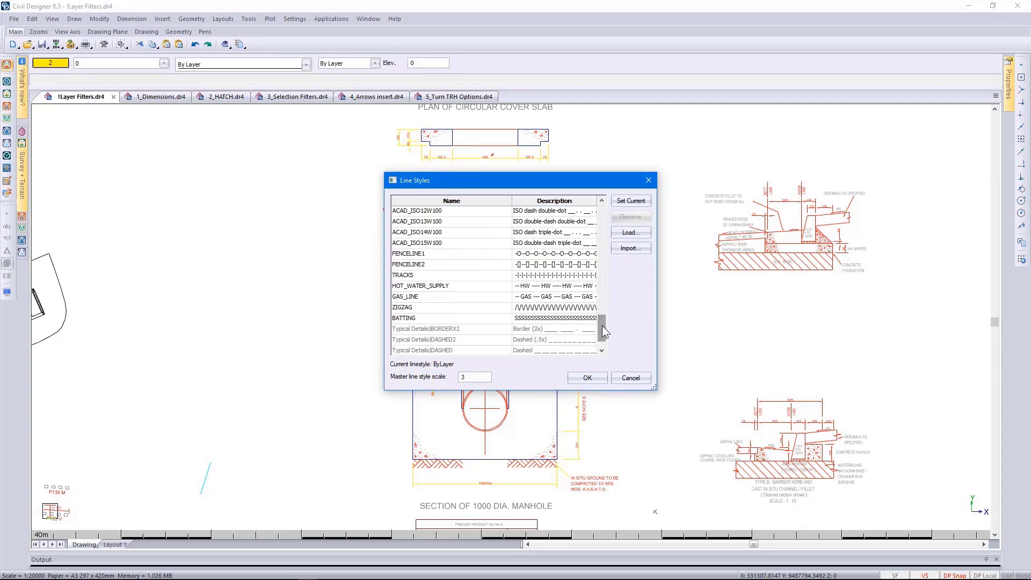
# Try to load the WALL2 stone wall line style from TMH11.lst into the drawing.
pyautogui.click(623, 233)
pyautogui.click(537, 281)
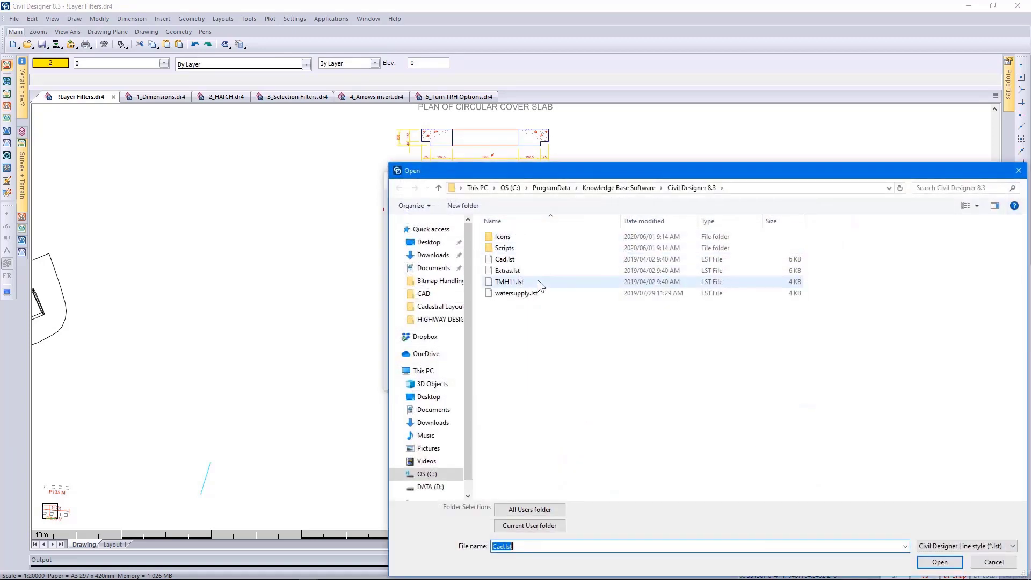
pyautogui.click(940, 562)
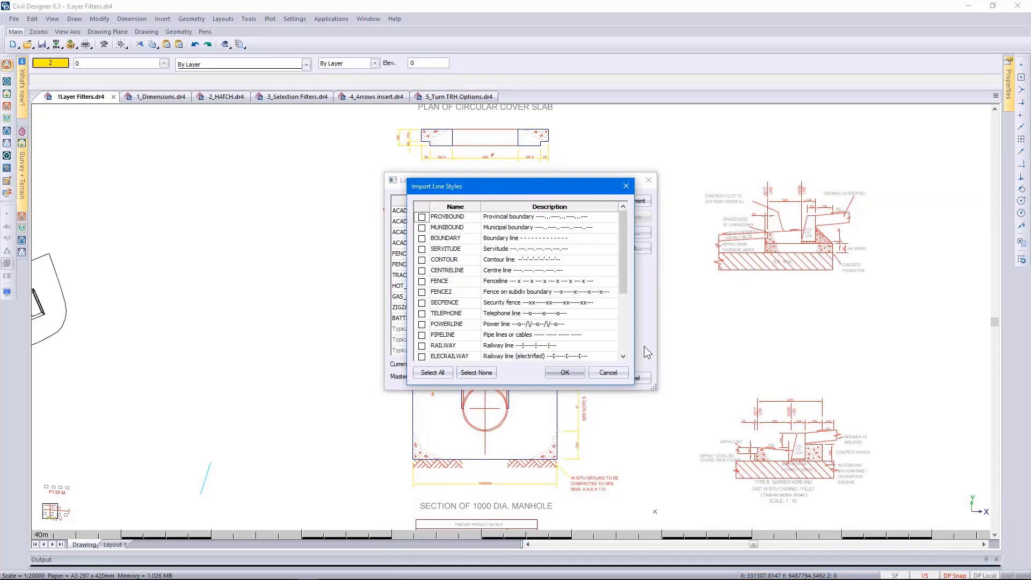
pyautogui.moveTo(625, 254); pyautogui.dragTo(634, 321)
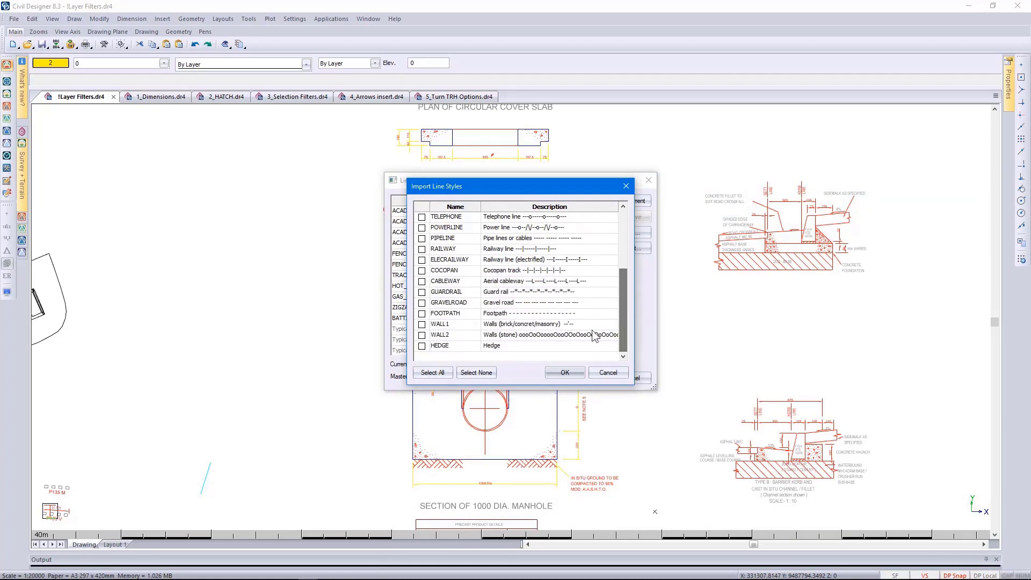
pyautogui.click(445, 347)
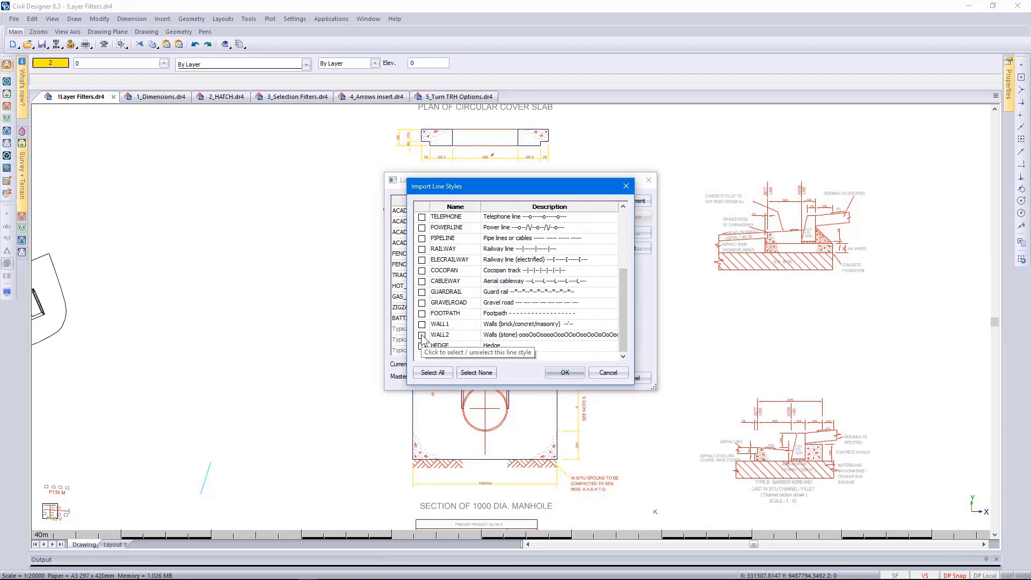
pyautogui.click(565, 372)
pyautogui.click(549, 314)
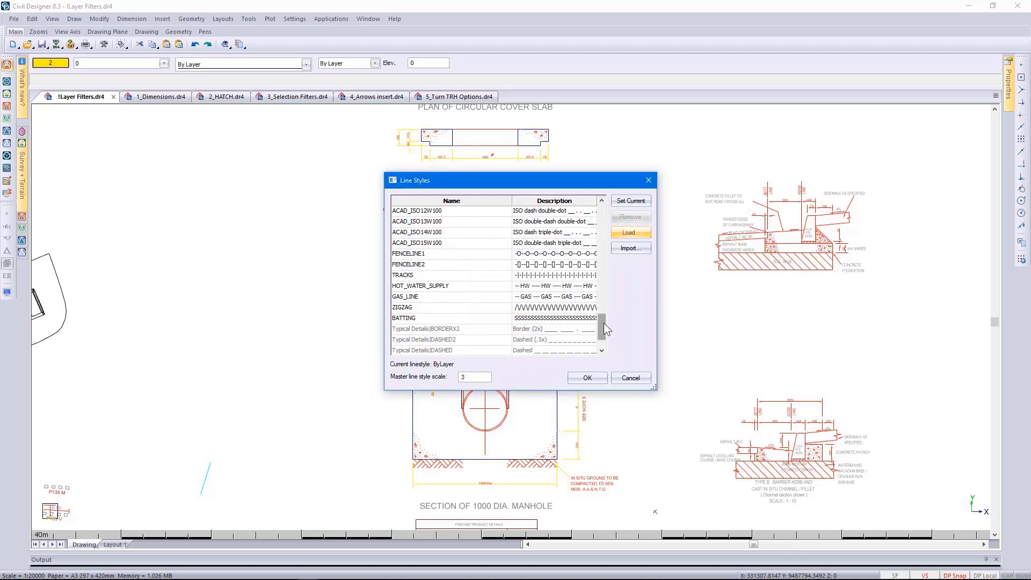
pyautogui.scroll(-1, 609, 347)
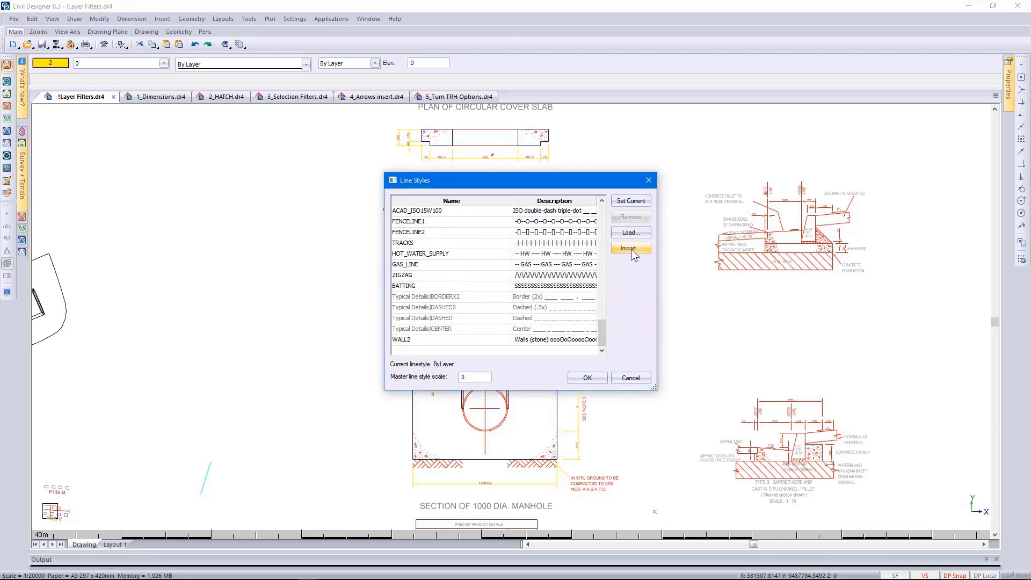
pyautogui.click(630, 378)
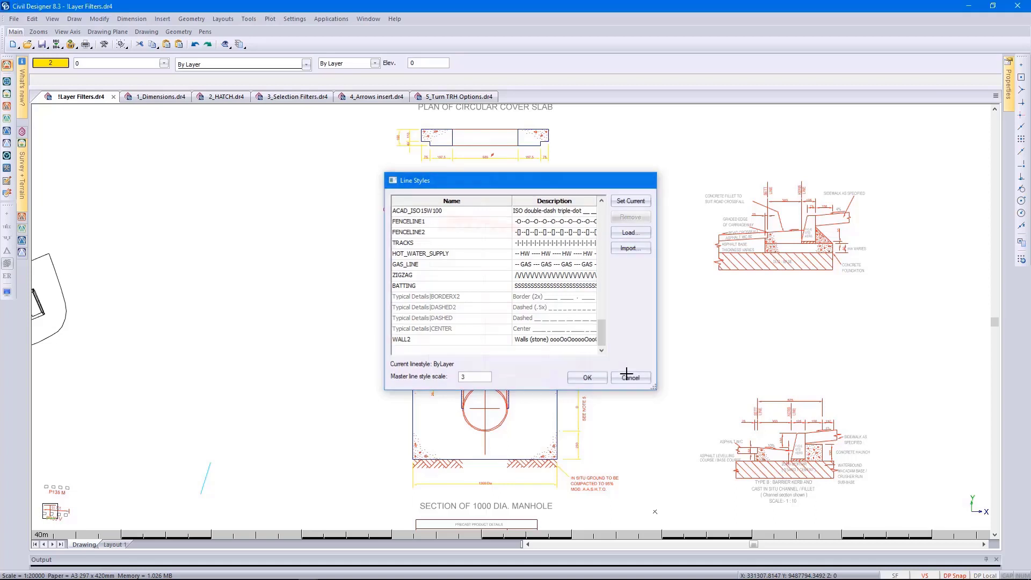
# Launch the Linestyle Editor utility and open the line style file Cad.lst in it.
pyautogui.click(249, 20)
pyautogui.click(260, 35)
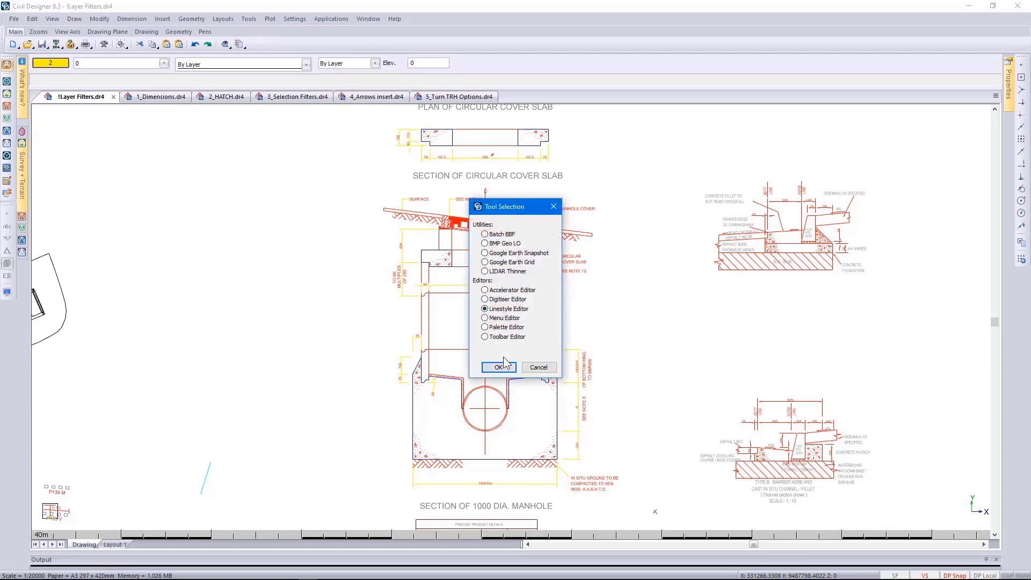
pyautogui.click(504, 369)
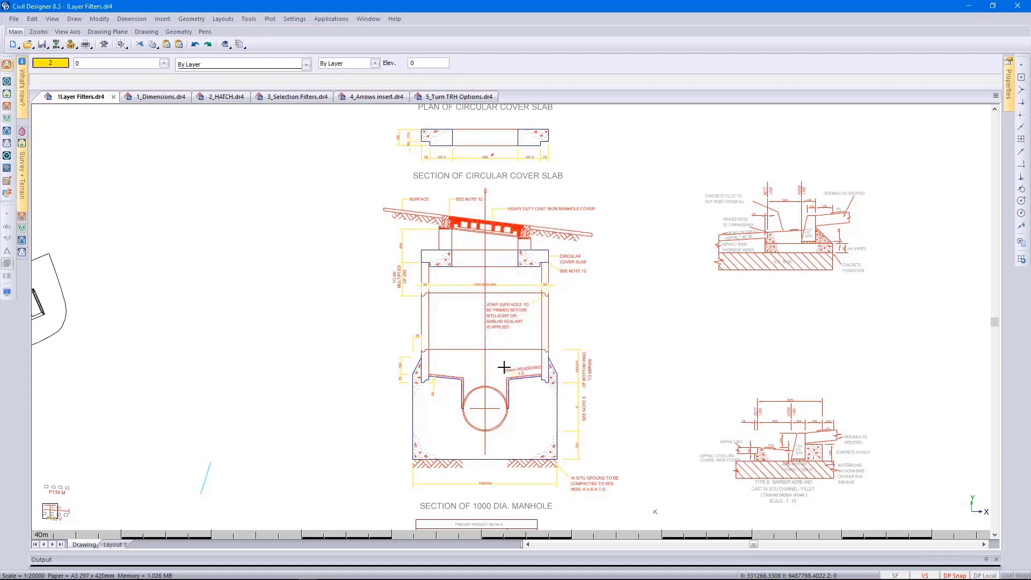
pyautogui.click(618, 334)
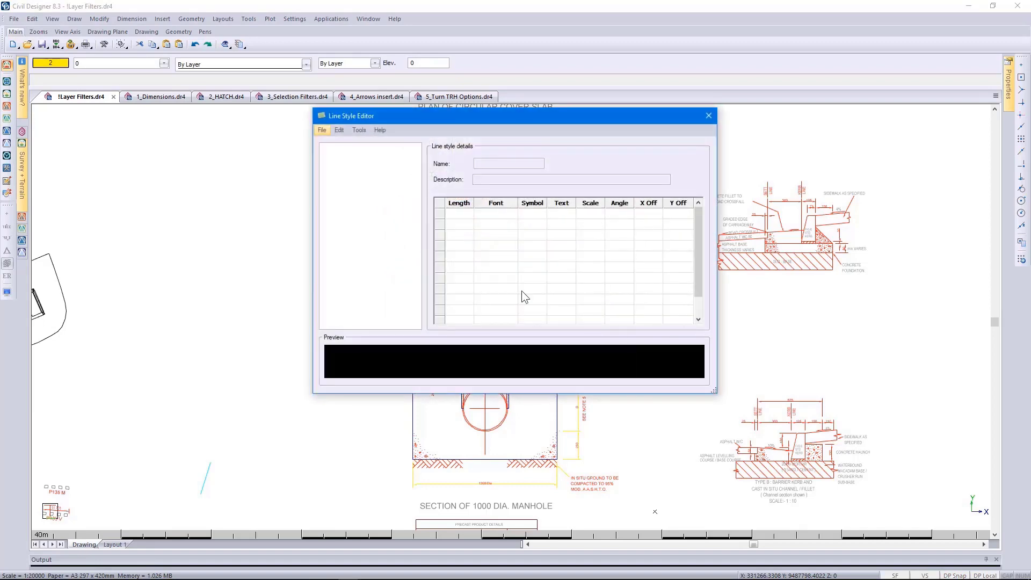
pyautogui.click(323, 130)
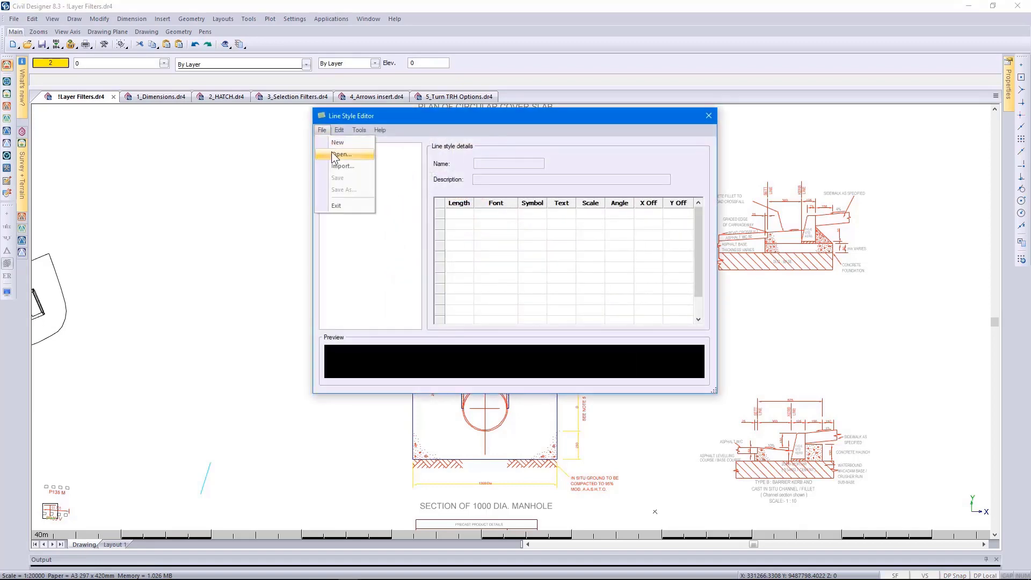
pyautogui.click(333, 152)
pyautogui.click(456, 196)
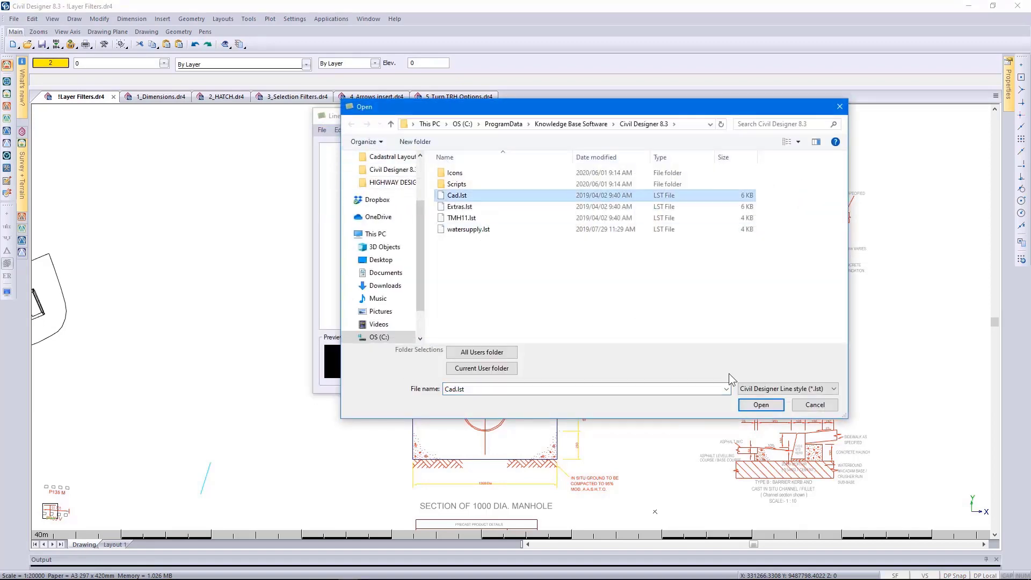
pyautogui.click(759, 405)
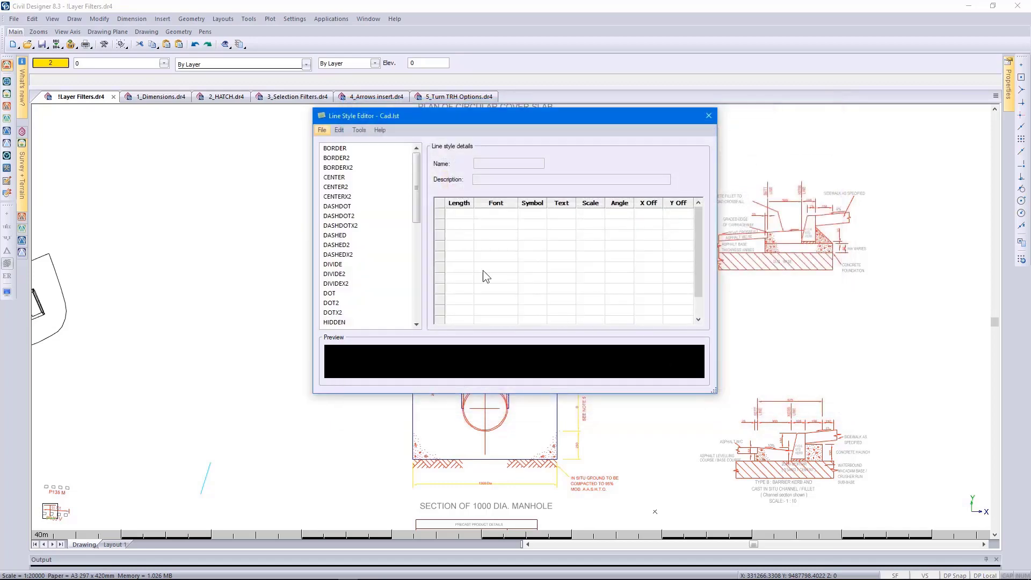
# In the BORDER line style, give the zero-length segment the text X, scale 3, X offset -1 and Y offset -2.
pyautogui.click(346, 151)
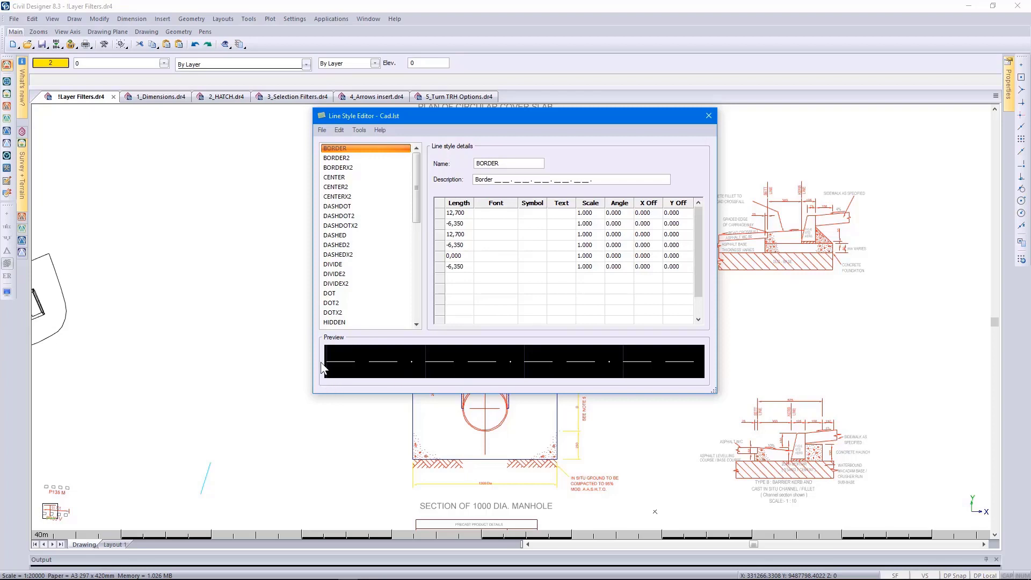
pyautogui.click(456, 215)
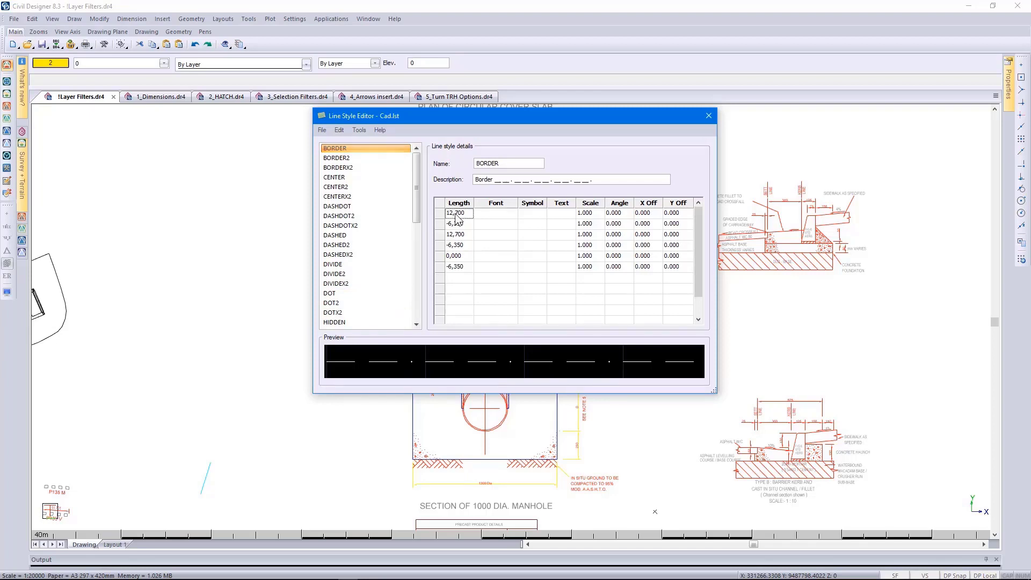
pyautogui.click(455, 227)
pyautogui.click(454, 256)
pyautogui.click(558, 260)
pyautogui.click(584, 256)
pyautogui.write('3')
pyautogui.press('Tab')
pyautogui.press('Tab')
pyautogui.write('-')
pyautogui.press('Tab')
pyautogui.write('-')
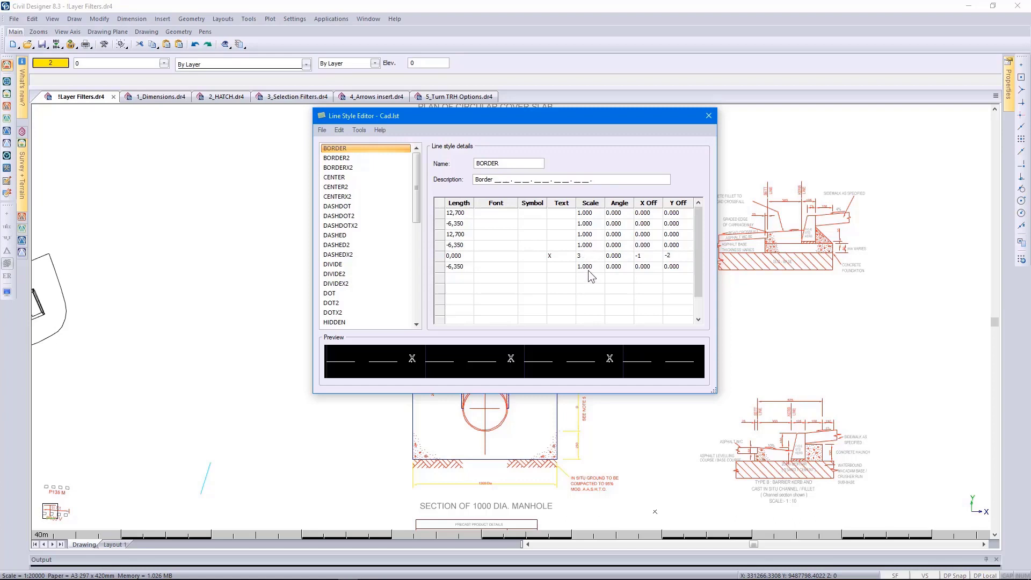
pyautogui.click(591, 278)
# Close the Line Style Editor and close the drawing !Layer Filters.dr4 without saving its changes.
pyautogui.click(709, 115)
pyautogui.click(530, 282)
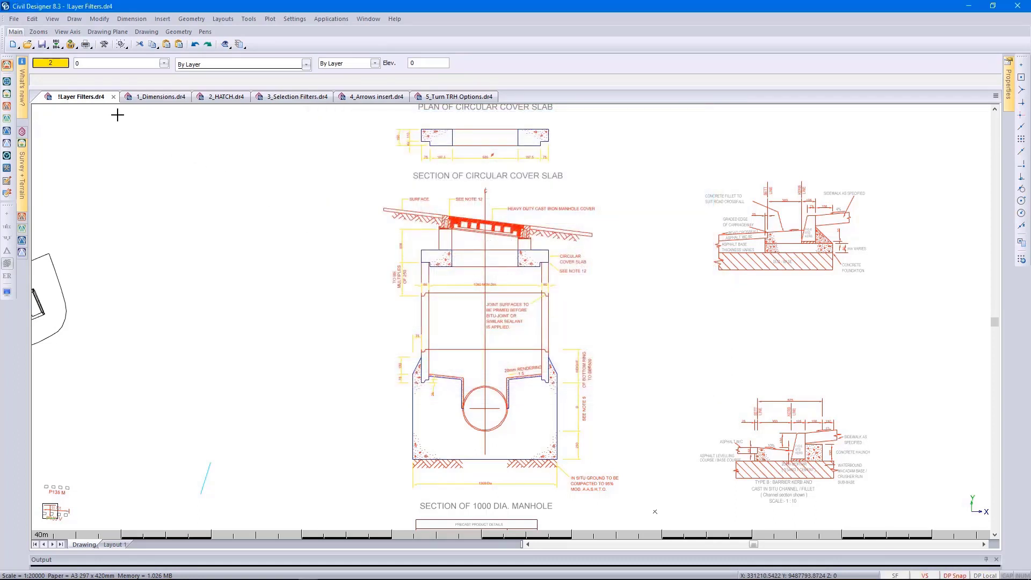
pyautogui.click(113, 97)
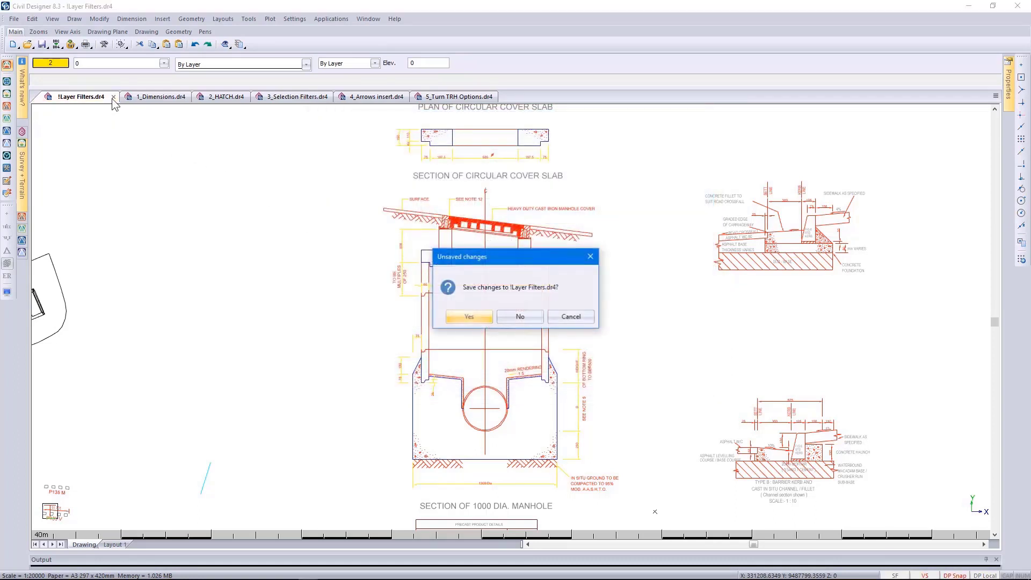
pyautogui.click(504, 317)
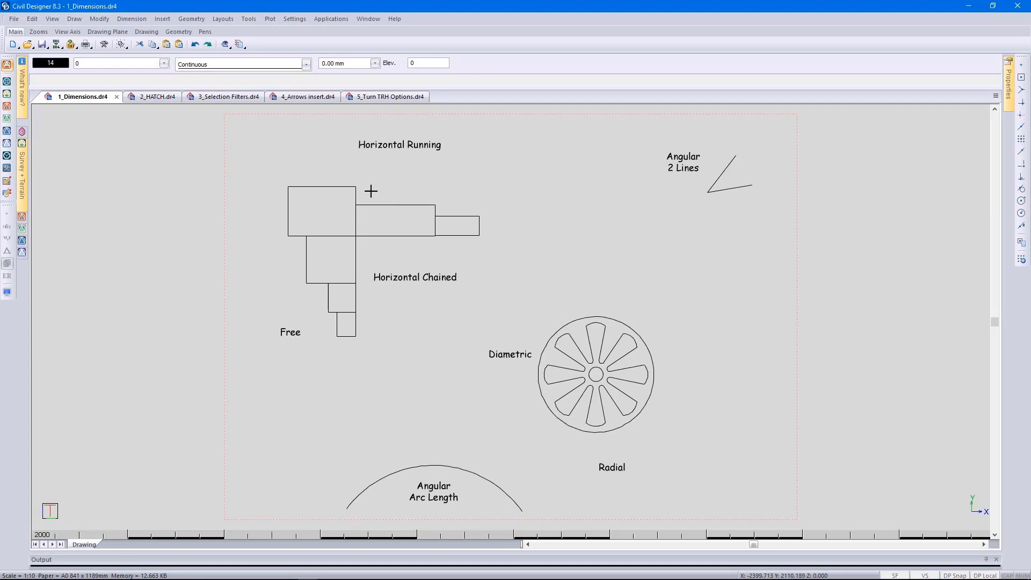
# Start a horizontal running dimension and review the line and arrow settings of the STANDARD dimension style.
pyautogui.click(133, 19)
pyautogui.moveTo(146, 33)
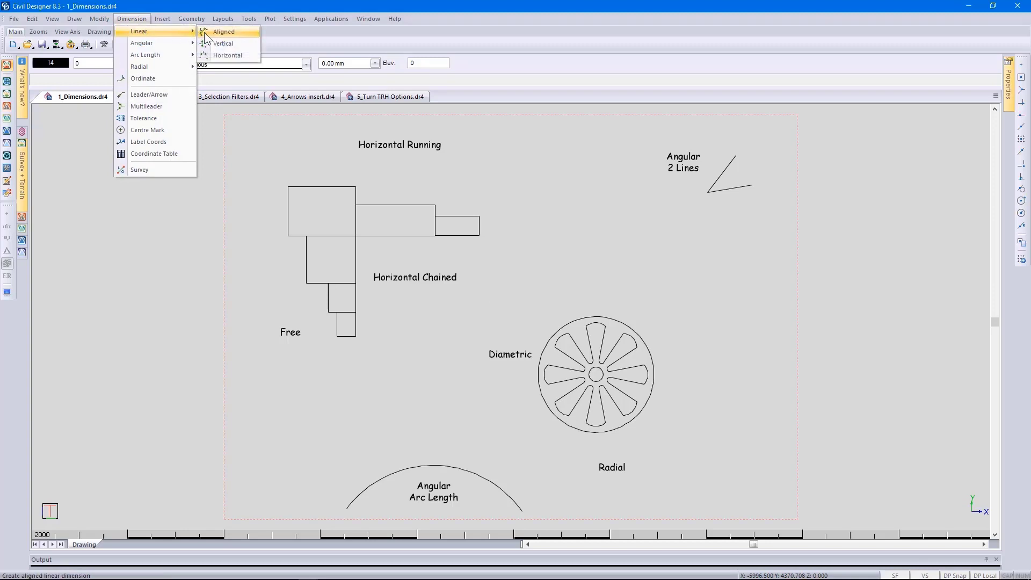
pyautogui.click(220, 55)
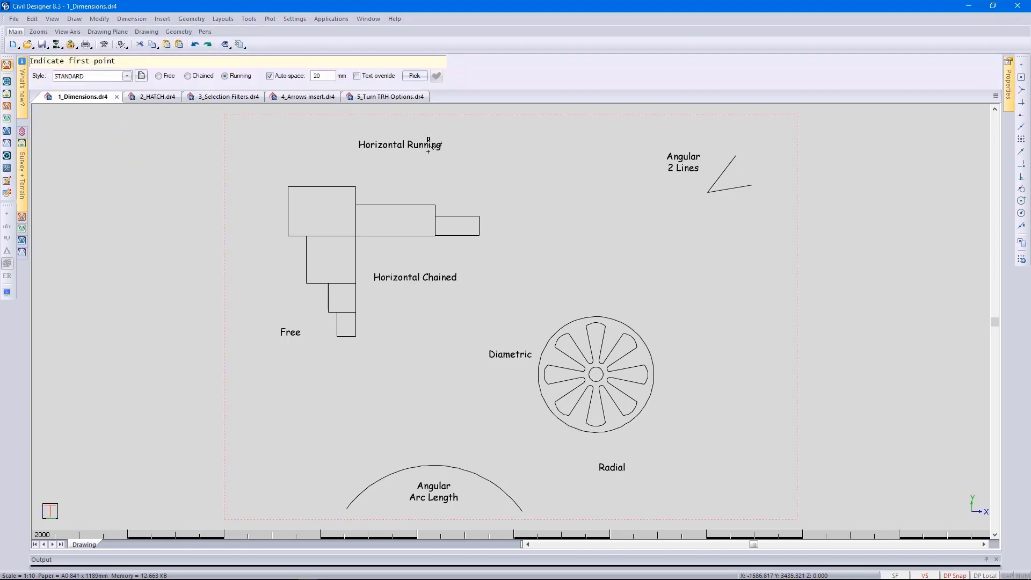
pyautogui.click(142, 76)
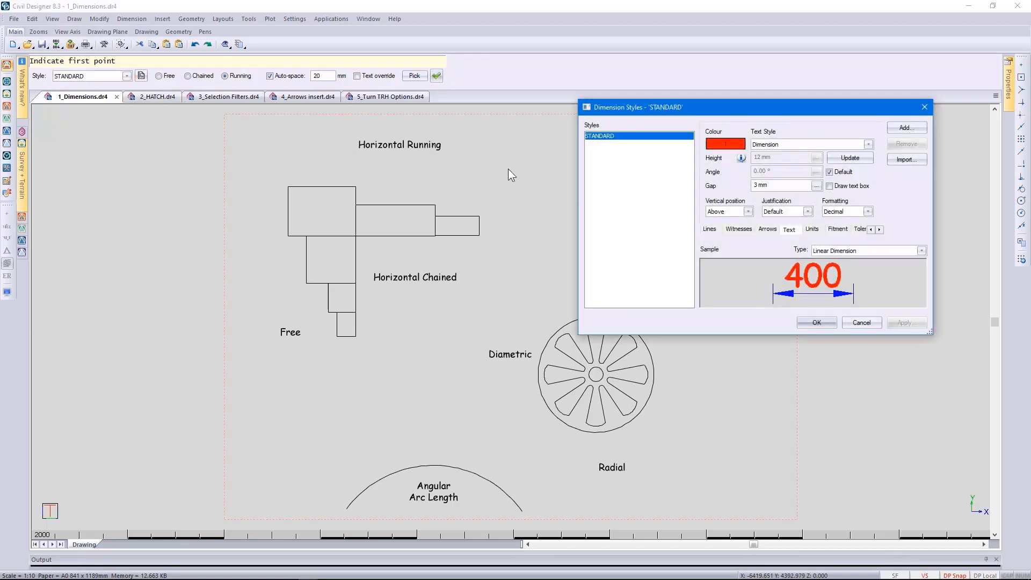
pyautogui.click(709, 229)
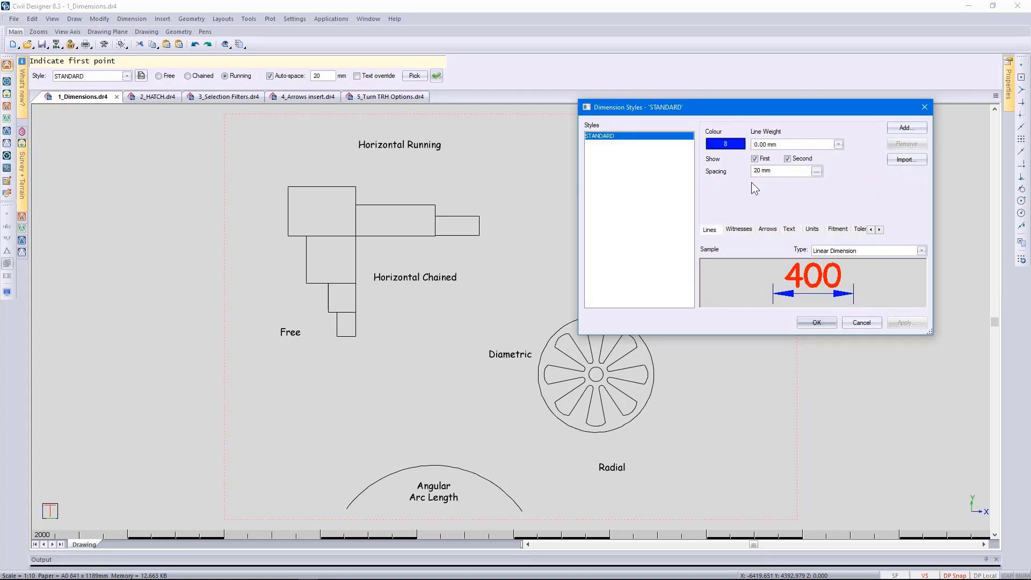
pyautogui.click(768, 230)
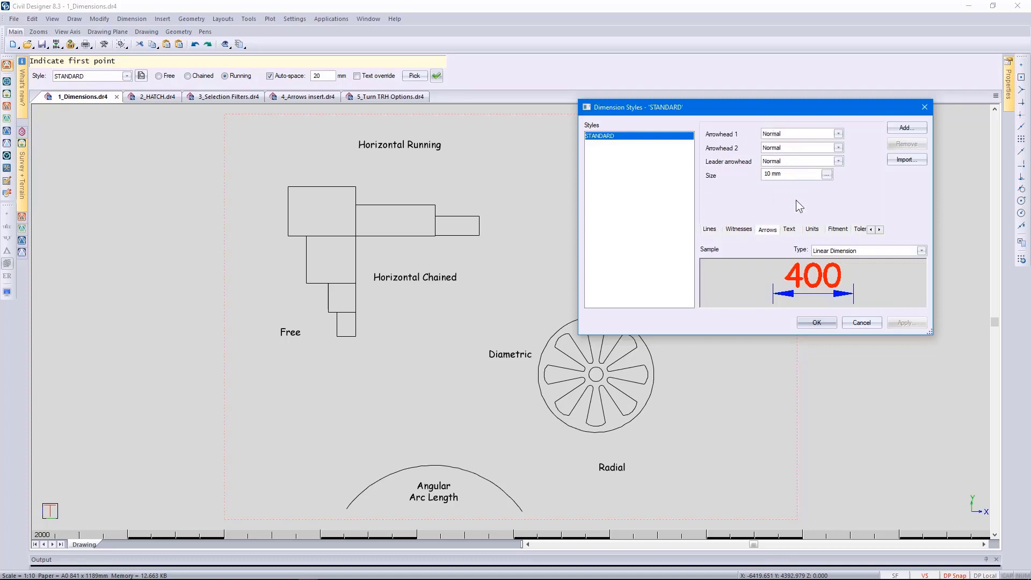
pyautogui.click(859, 322)
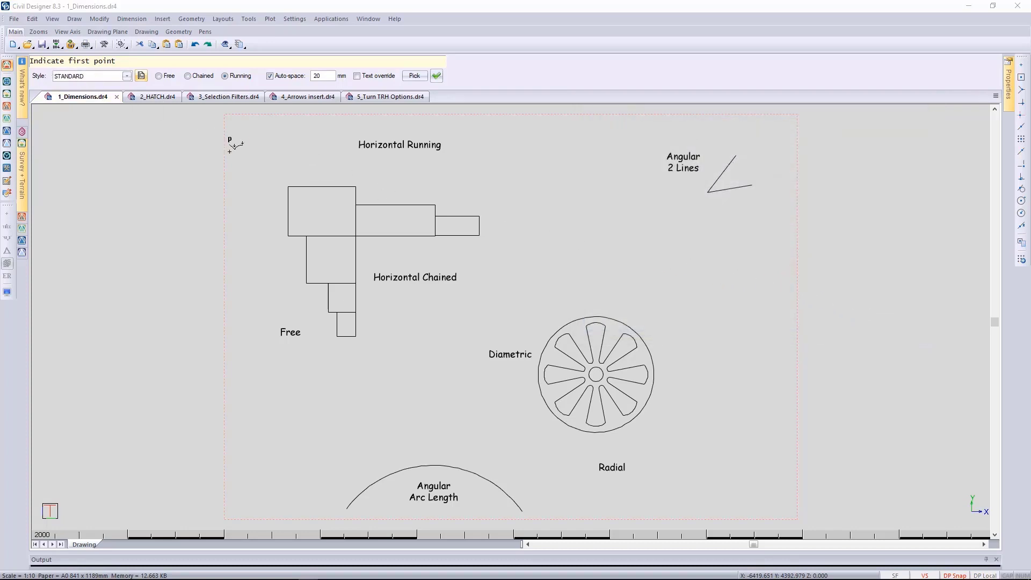
# Place three running horizontal dimensions from the largest rectangle's upper-left corner to the upper-right corners of the three rectangles extending rightwards.
pyautogui.click(291, 181)
pyautogui.click(291, 181)
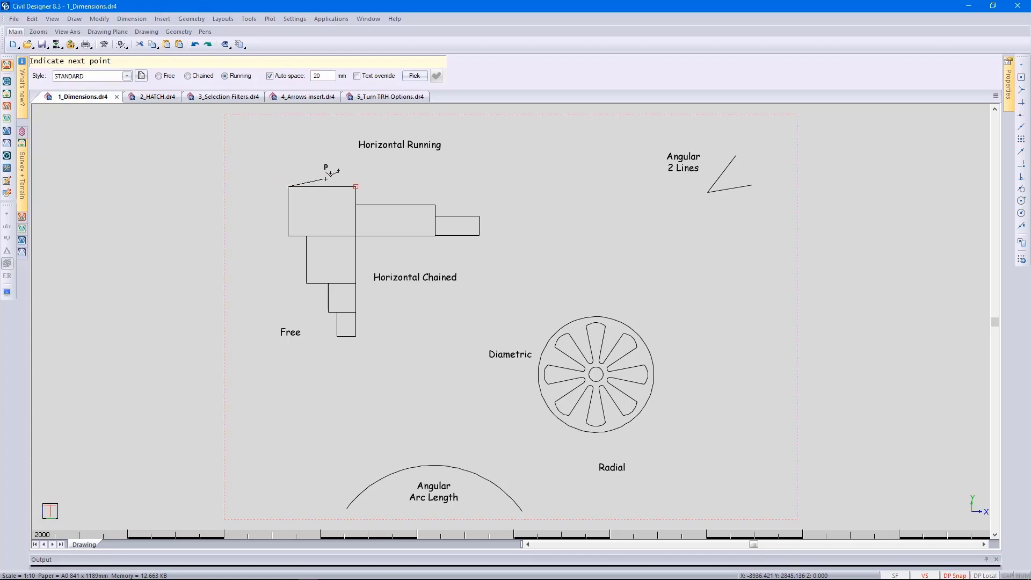
pyautogui.click(346, 177)
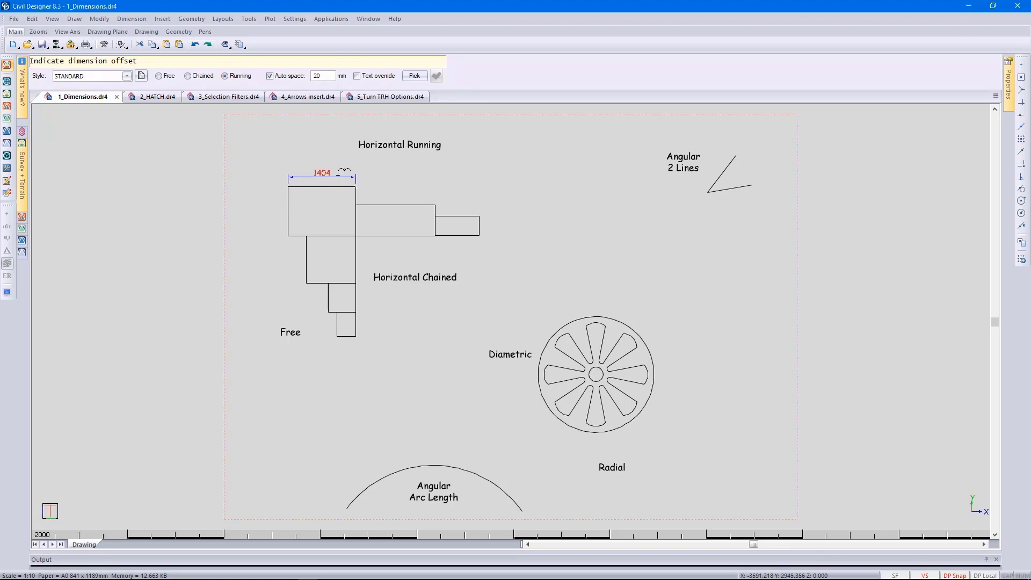
pyautogui.click(338, 175)
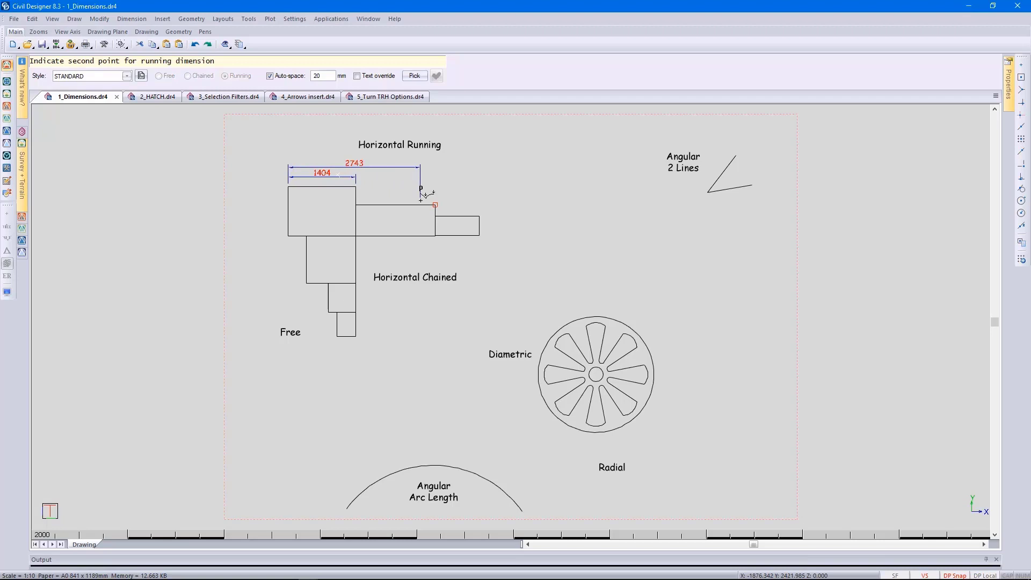
pyautogui.click(479, 215)
pyautogui.rightClick(568, 228)
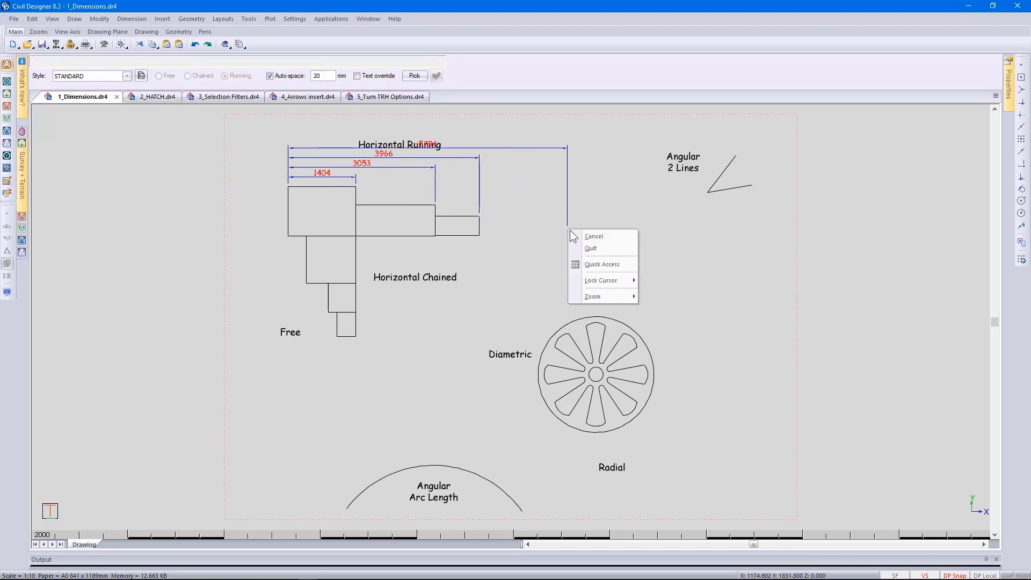
pyautogui.click(588, 249)
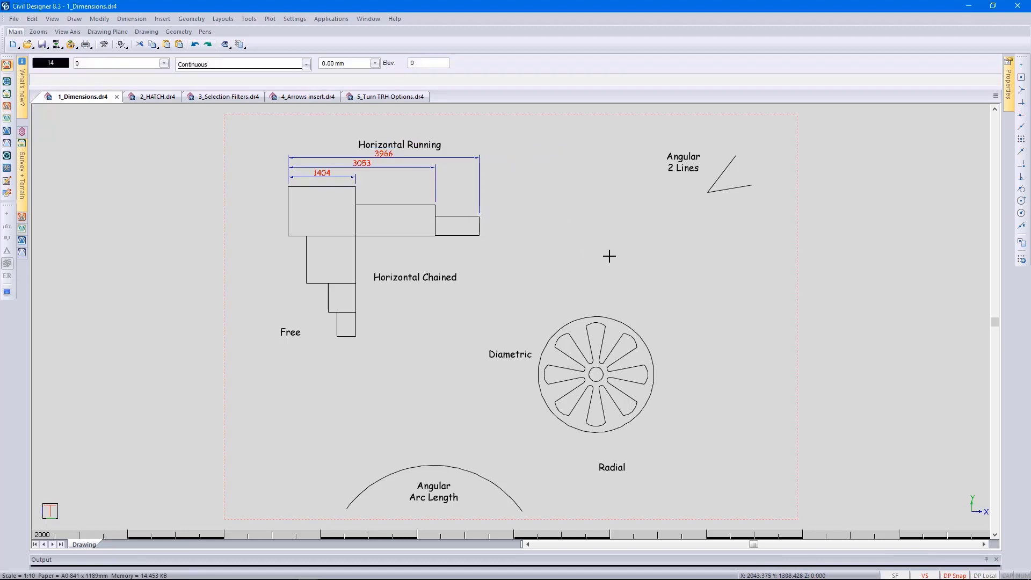
# Add a radial dimension to the arc of the wheel's lowest cutout, placed near the Radial label.
pyautogui.click(135, 20)
pyautogui.moveTo(177, 67)
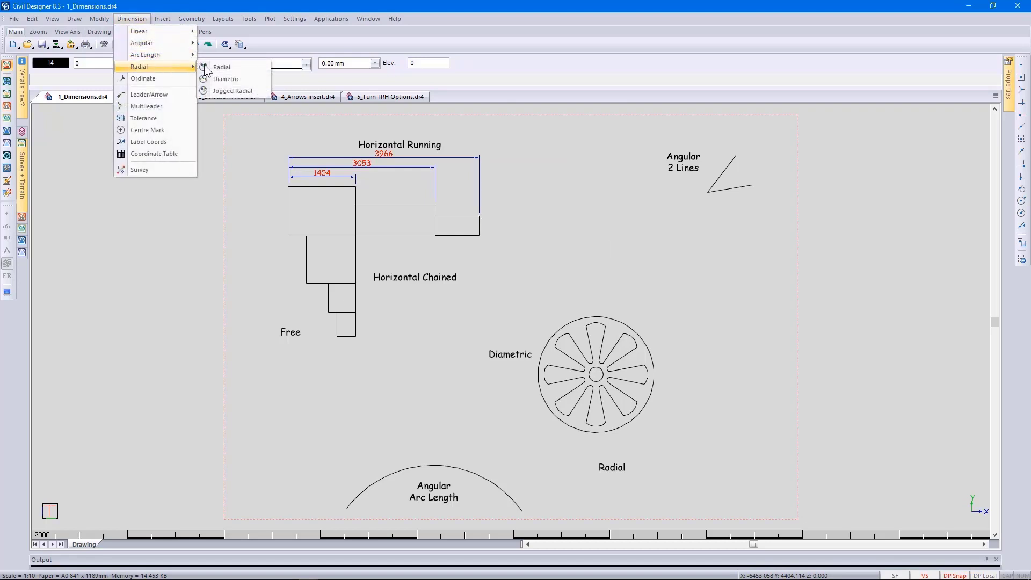
pyautogui.click(222, 67)
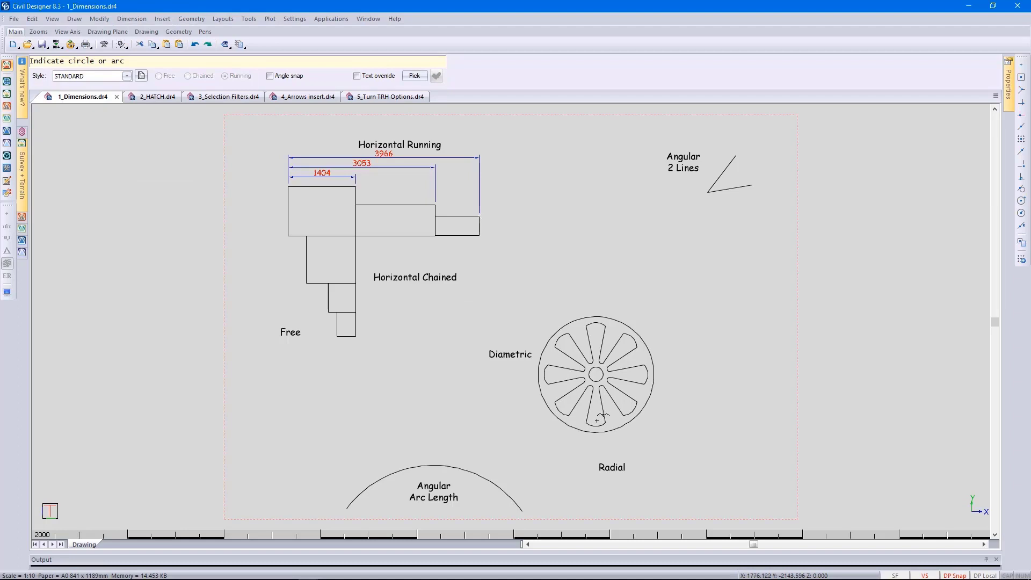
pyautogui.click(597, 421)
pyautogui.click(615, 442)
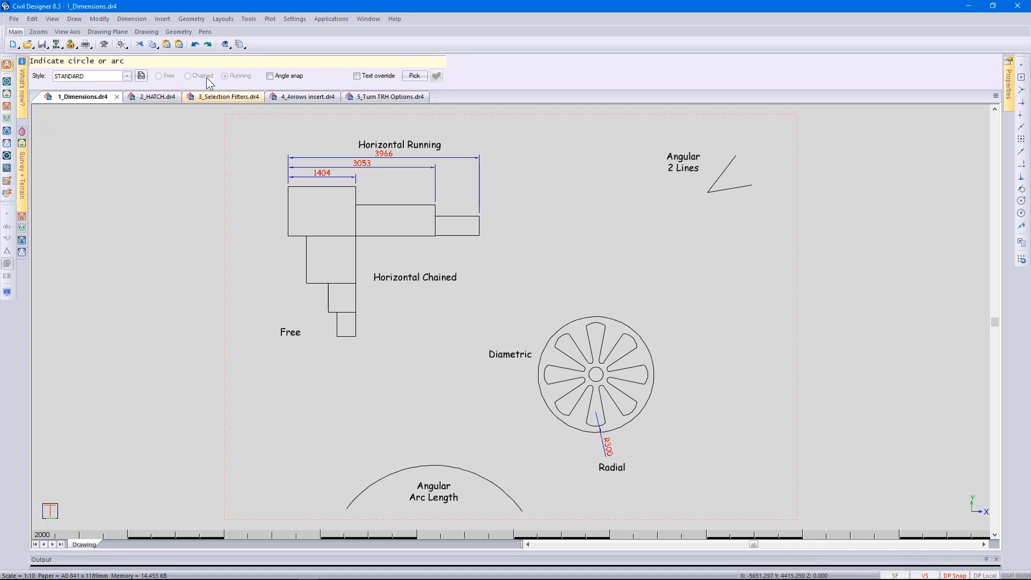
# Add a diametric dimension to the wheel's outer circle, with its text near the Diametric label.
pyautogui.click(132, 19)
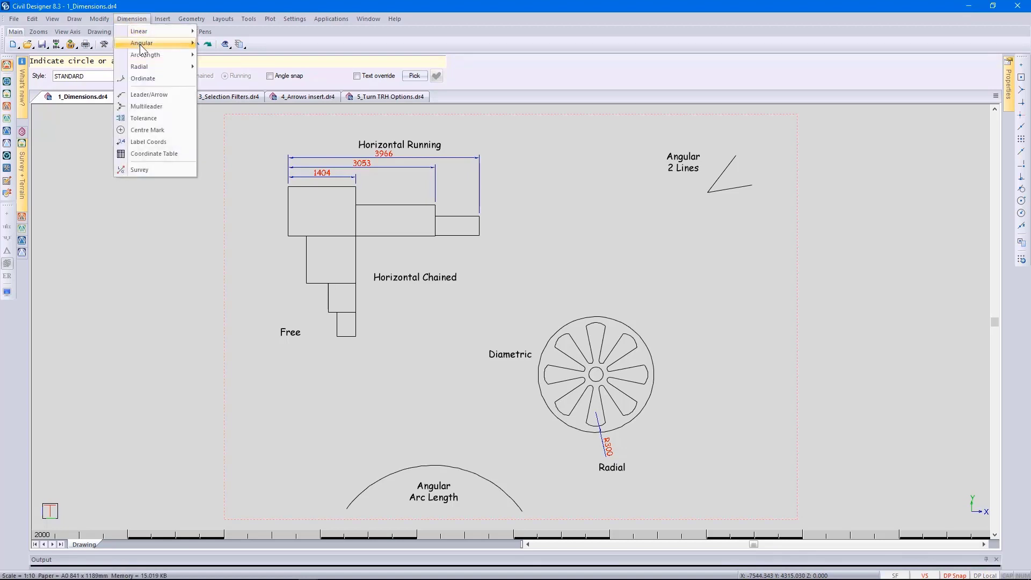
pyautogui.moveTo(155, 69)
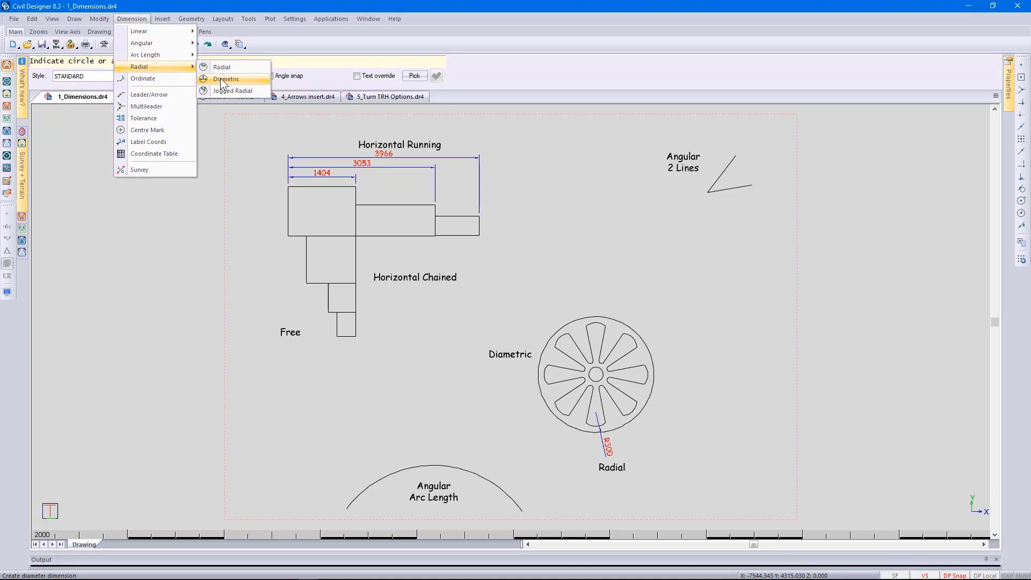
pyautogui.click(222, 81)
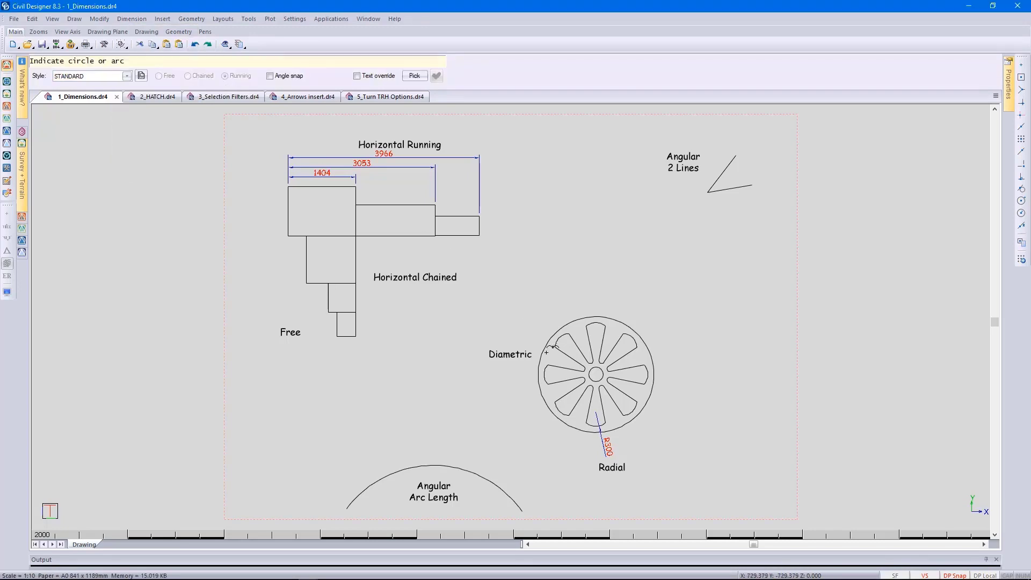
pyautogui.click(548, 350)
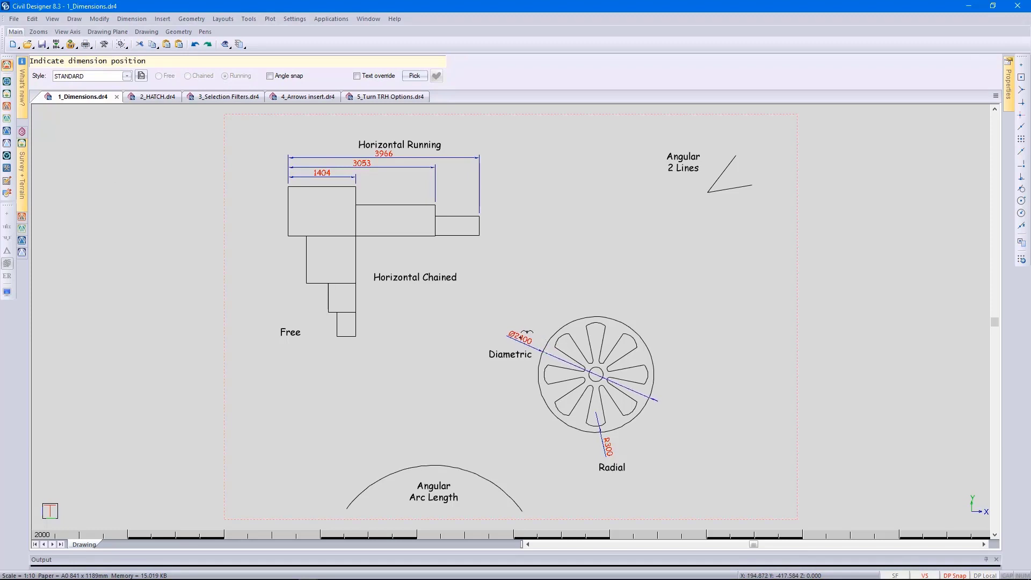
pyautogui.click(525, 331)
pyautogui.rightClick(577, 284)
pyautogui.click(590, 294)
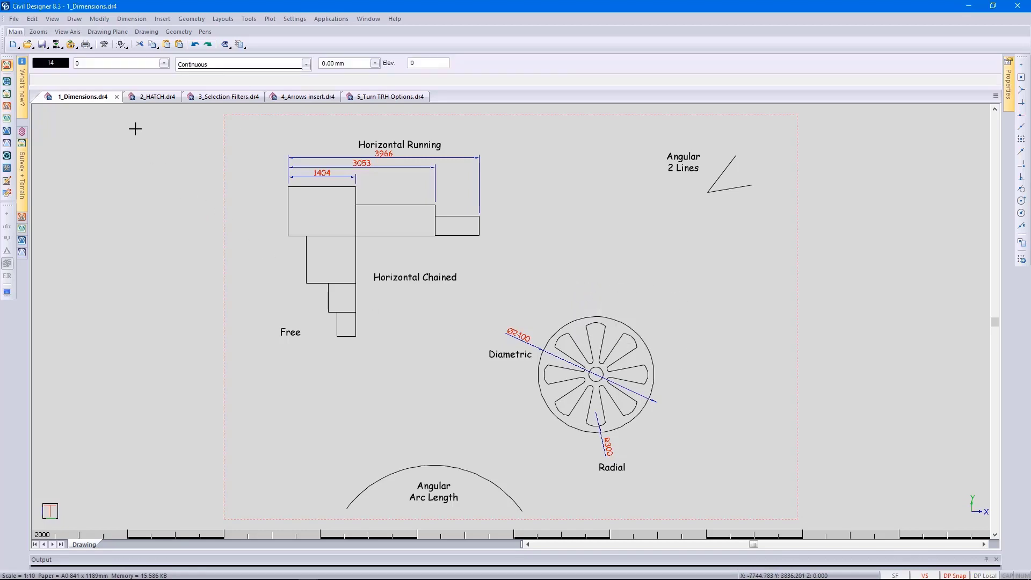
# Close 1_Dimensions.dr4 without saving and start the Hatch command for the AUTOMATIC TRACKING figure in 2_HATCH.dr4.
pyautogui.click(116, 97)
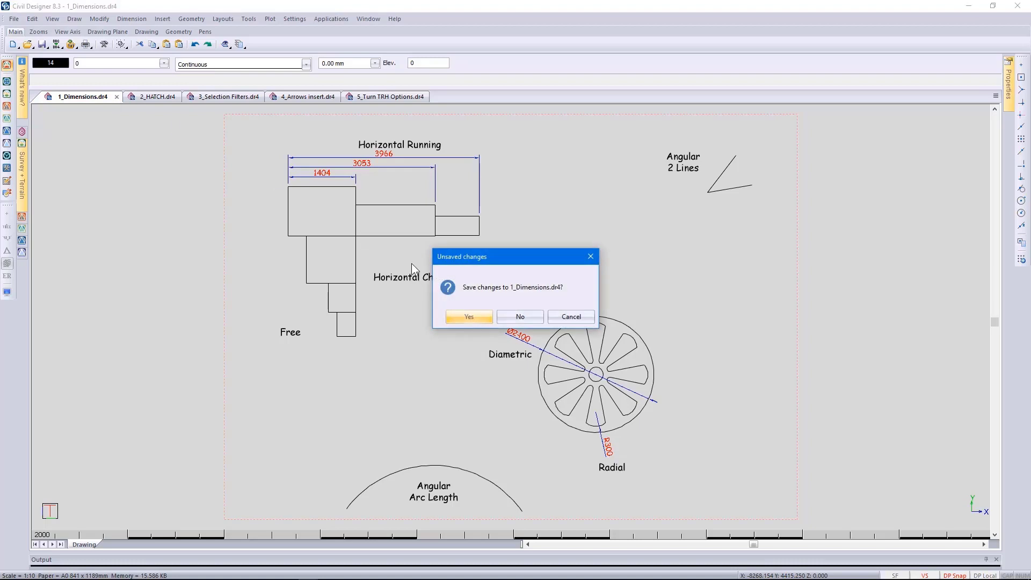
pyautogui.click(520, 317)
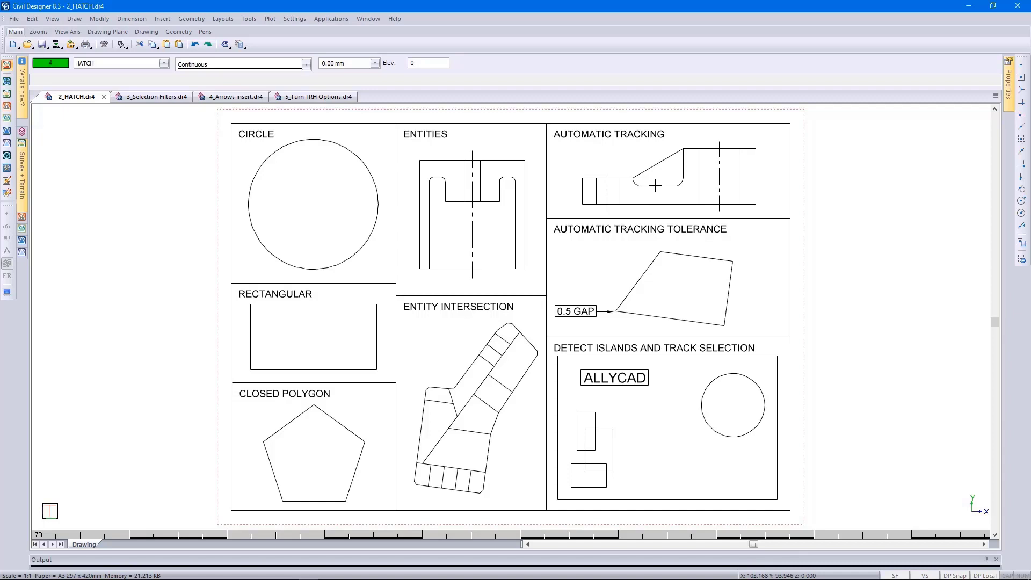
pyautogui.scroll(2, 669, 191)
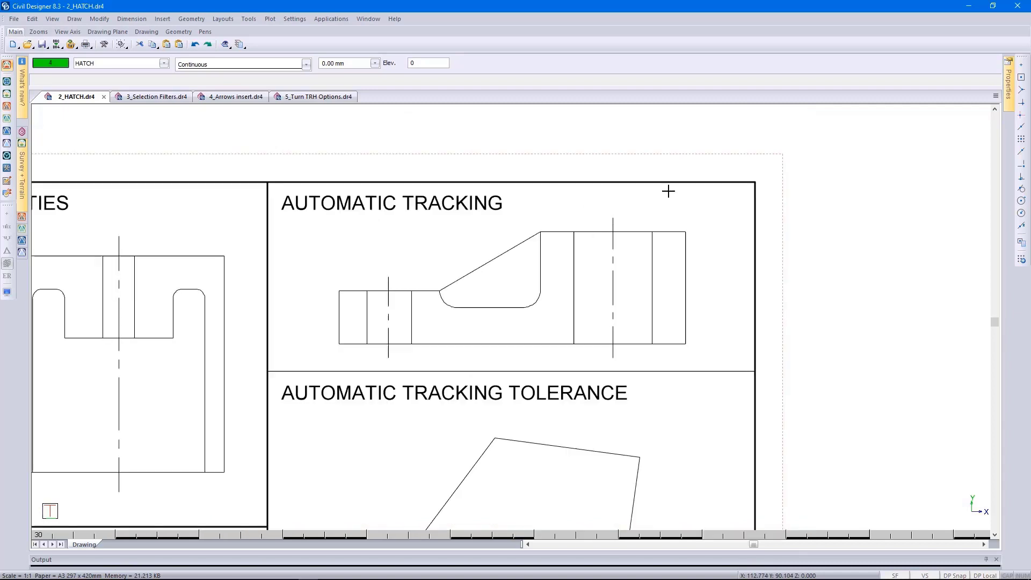
pyautogui.click(74, 20)
pyautogui.click(111, 272)
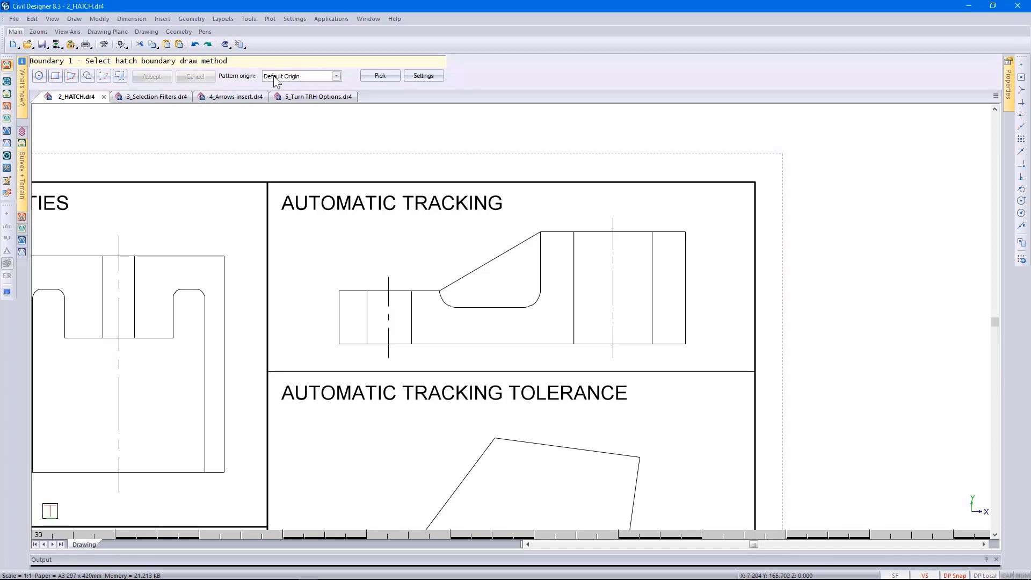
# Set the hatch pattern type to Gradient Fill and browse the available gradient styles without choosing one.
pyautogui.click(420, 76)
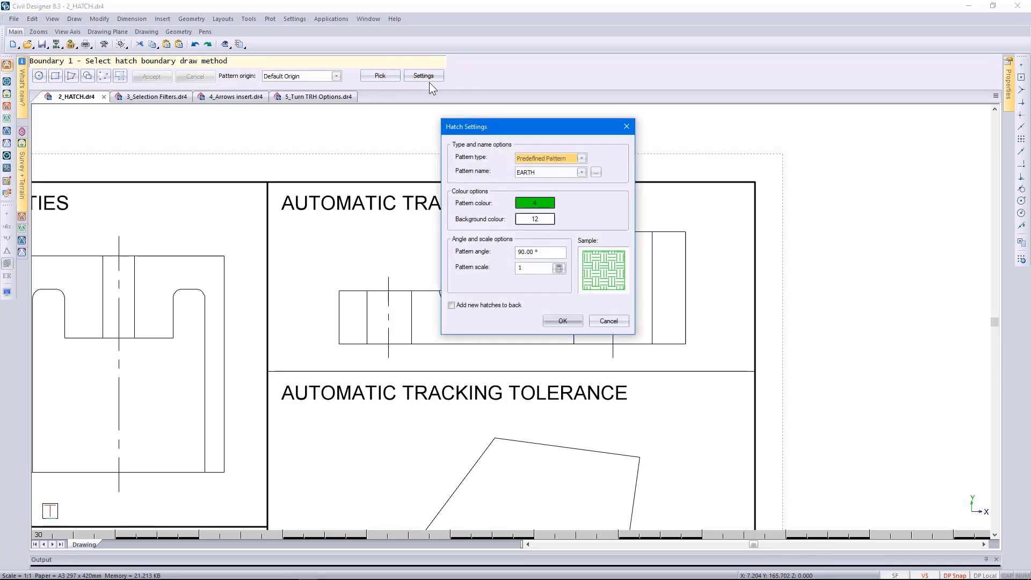
pyautogui.click(584, 162)
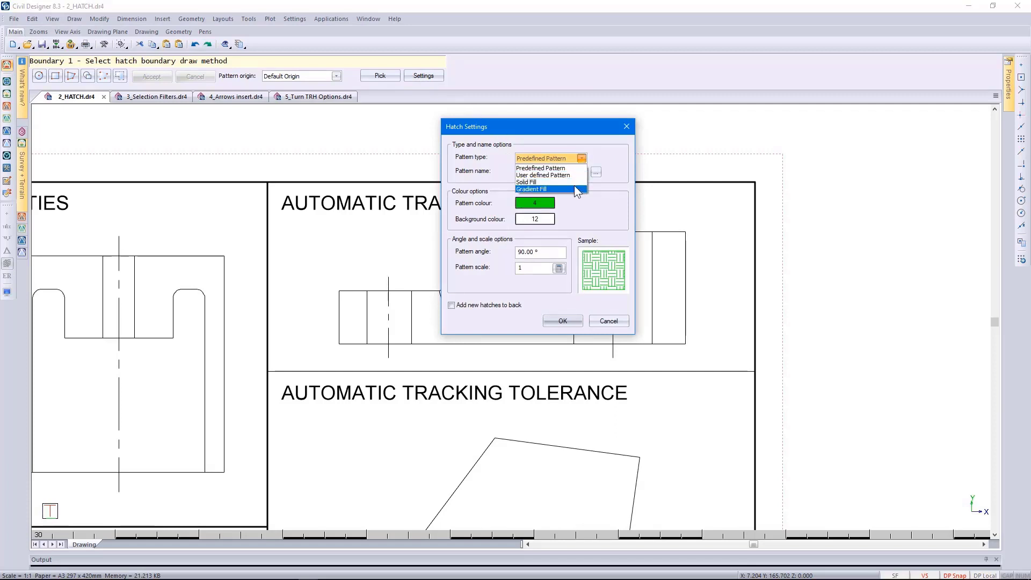
pyautogui.click(575, 188)
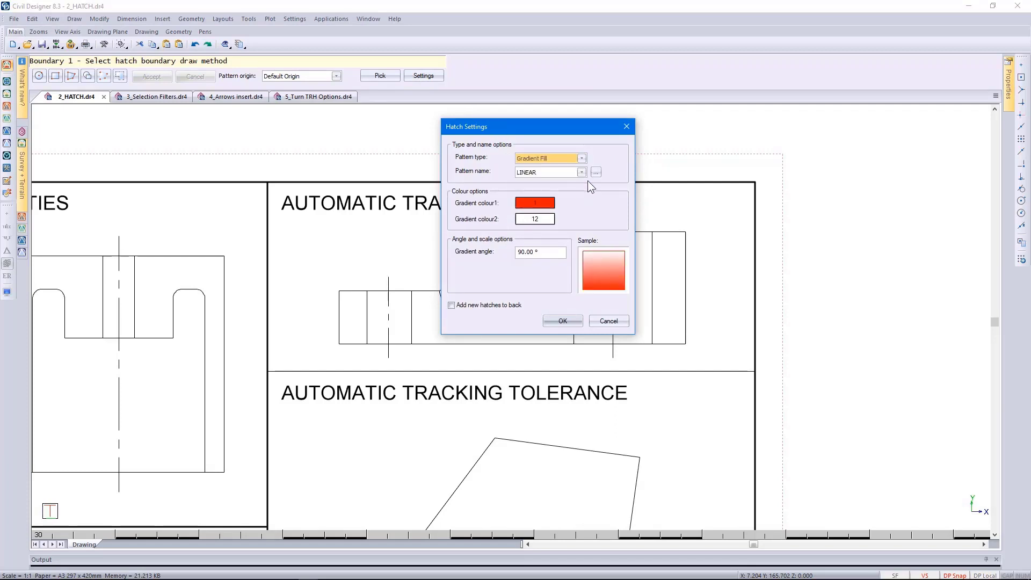
pyautogui.click(595, 172)
pyautogui.moveTo(575, 94); pyautogui.dragTo(577, 169)
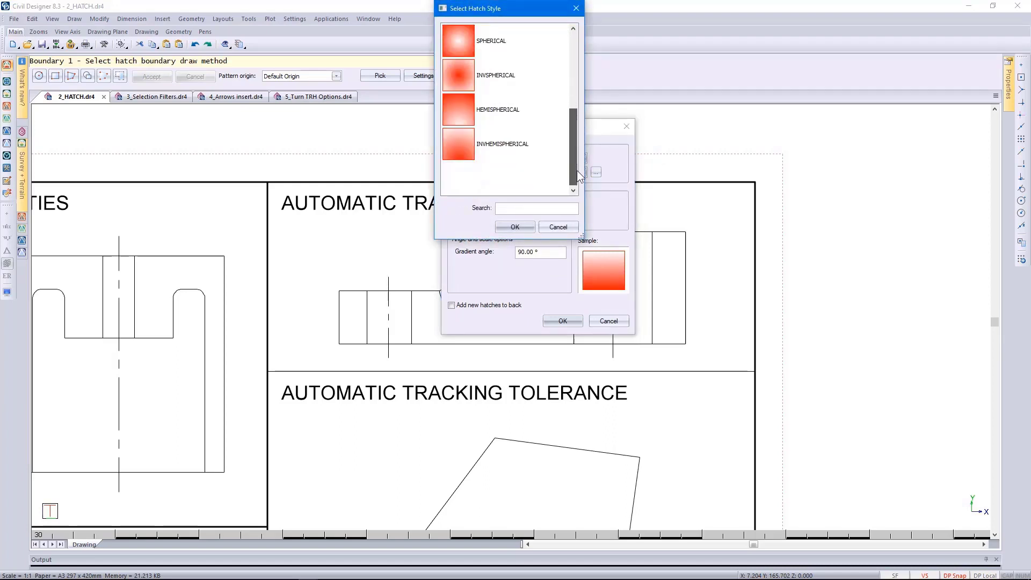
pyautogui.click(558, 227)
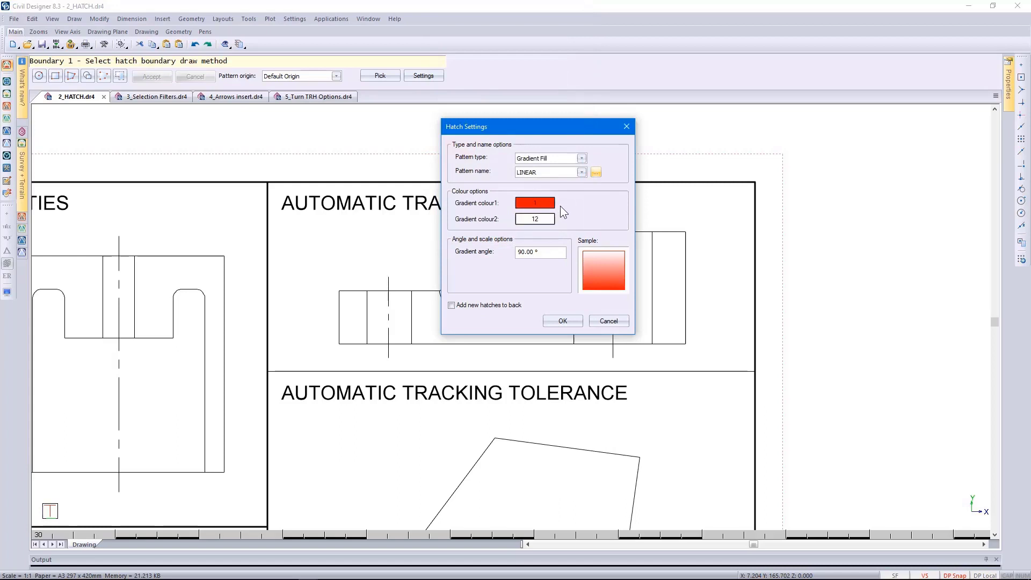
# Set the hatch pattern type to Predefined Pattern and choose the BRICK style.
pyautogui.click(581, 158)
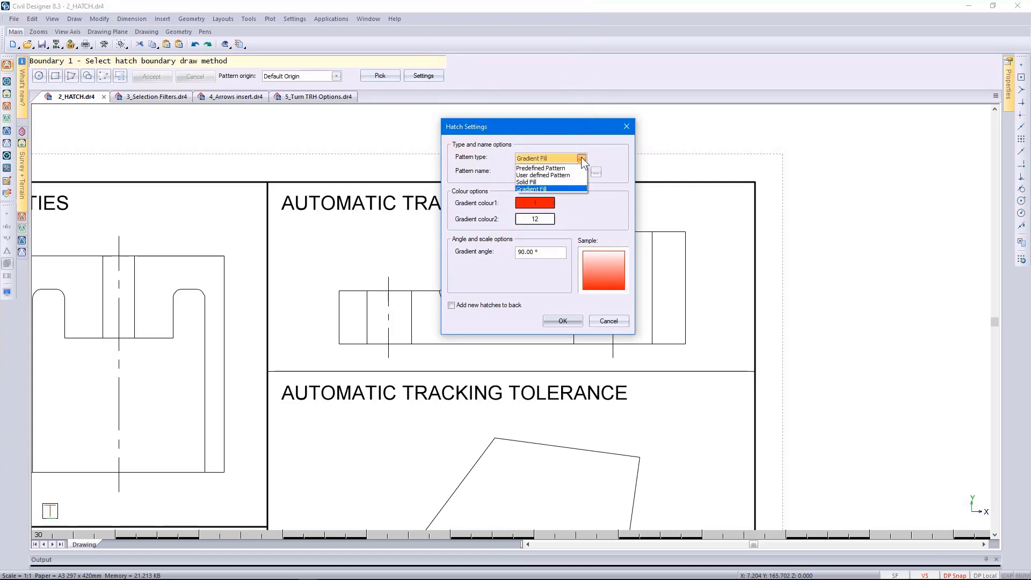
pyautogui.click(562, 169)
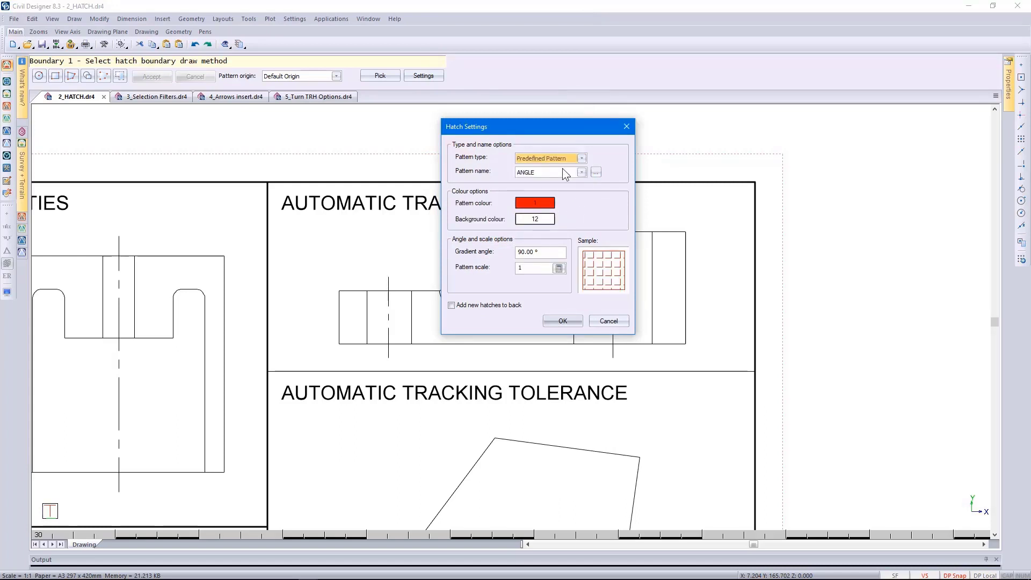
pyautogui.click(596, 172)
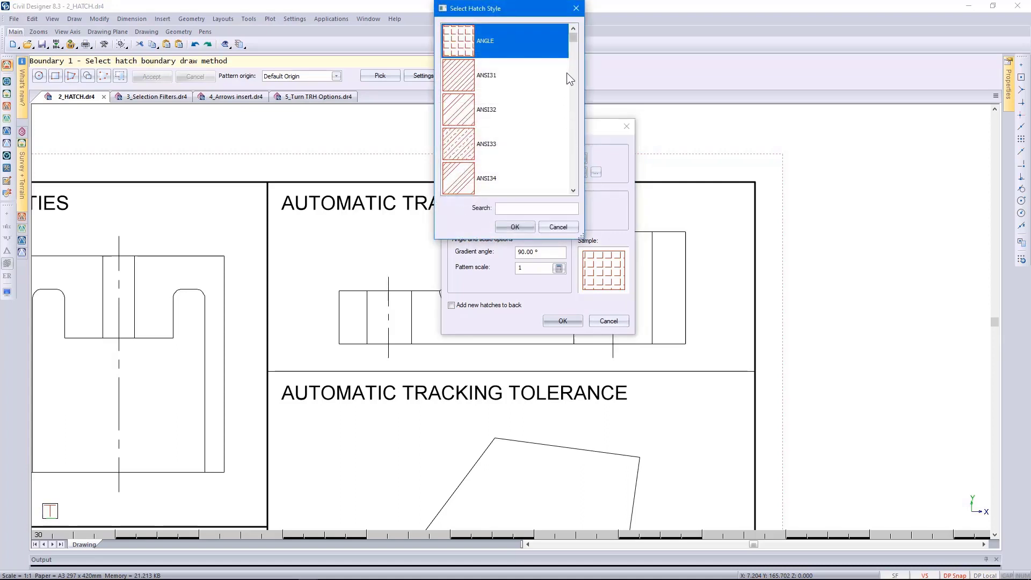
pyautogui.moveTo(572, 39)
pyautogui.mouseDown()
pyautogui.moveTo(583, 98)
pyautogui.moveTo(577, 186)
pyautogui.mouseUp()
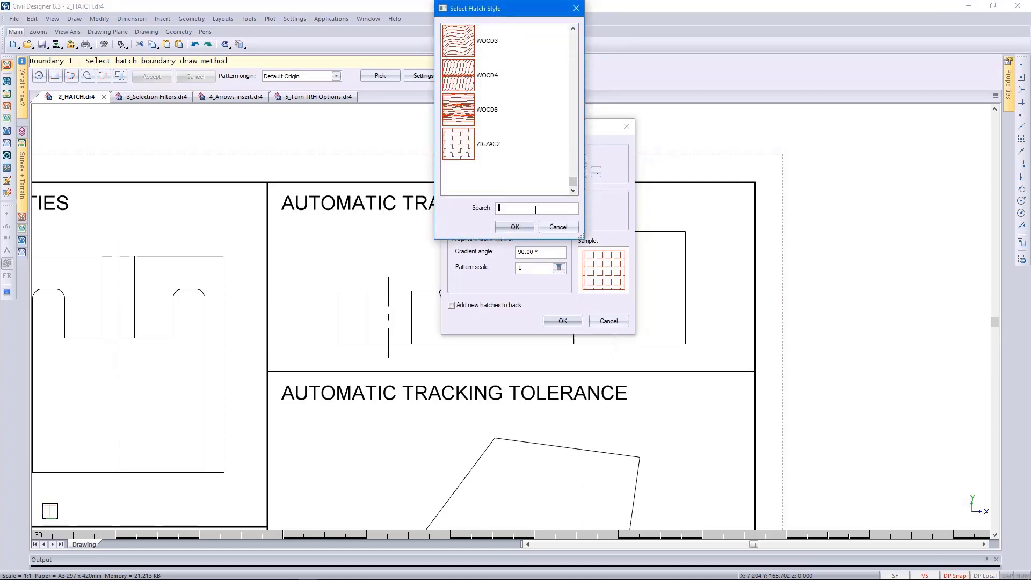
pyautogui.write('b')
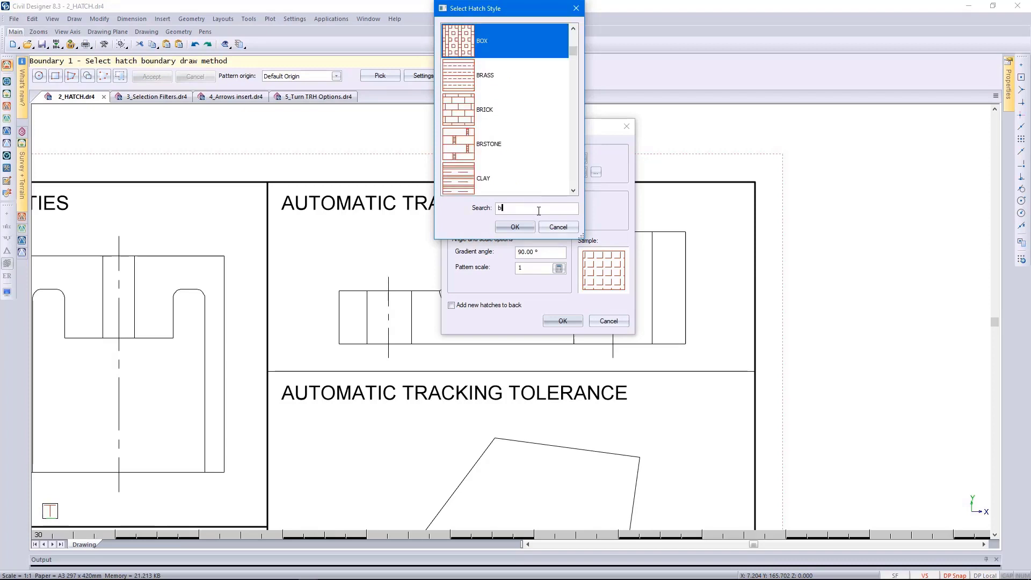
pyautogui.write('ric')
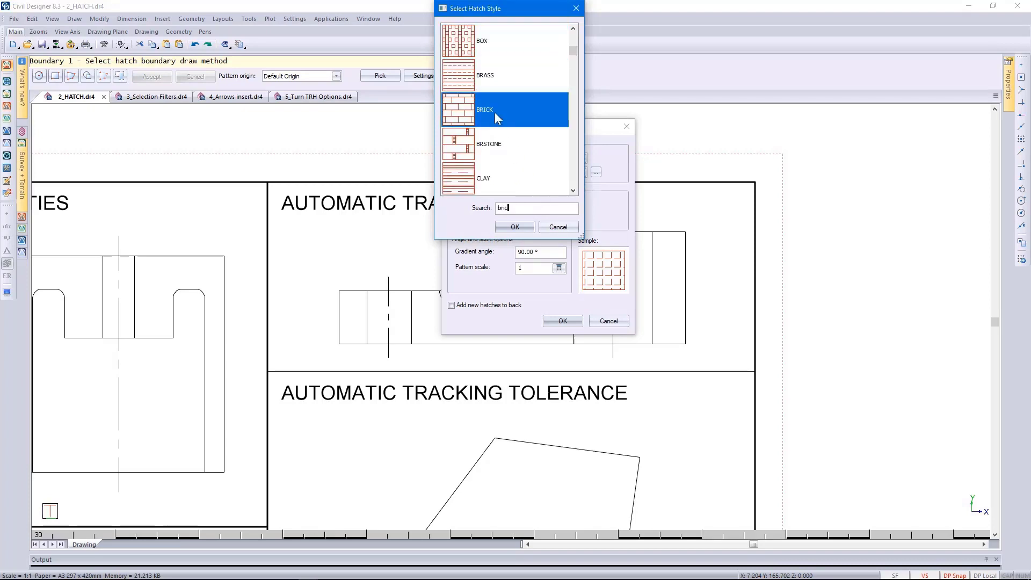
pyautogui.click(522, 228)
# Set the hatch angle to 0° and apply the hatch settings.
pyautogui.click(528, 219)
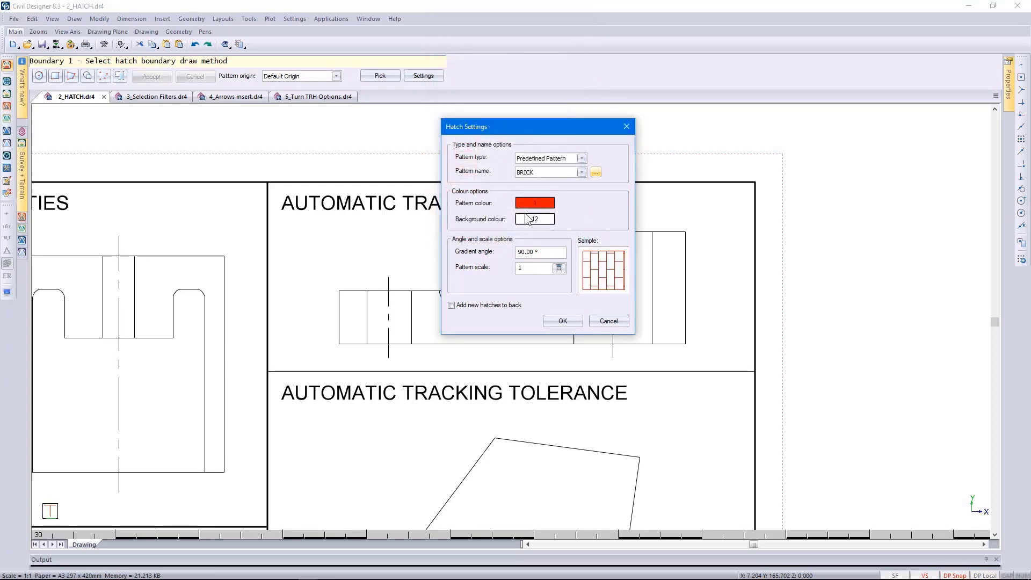
pyautogui.doubleClick(544, 249)
pyautogui.write('0')
pyautogui.click(529, 267)
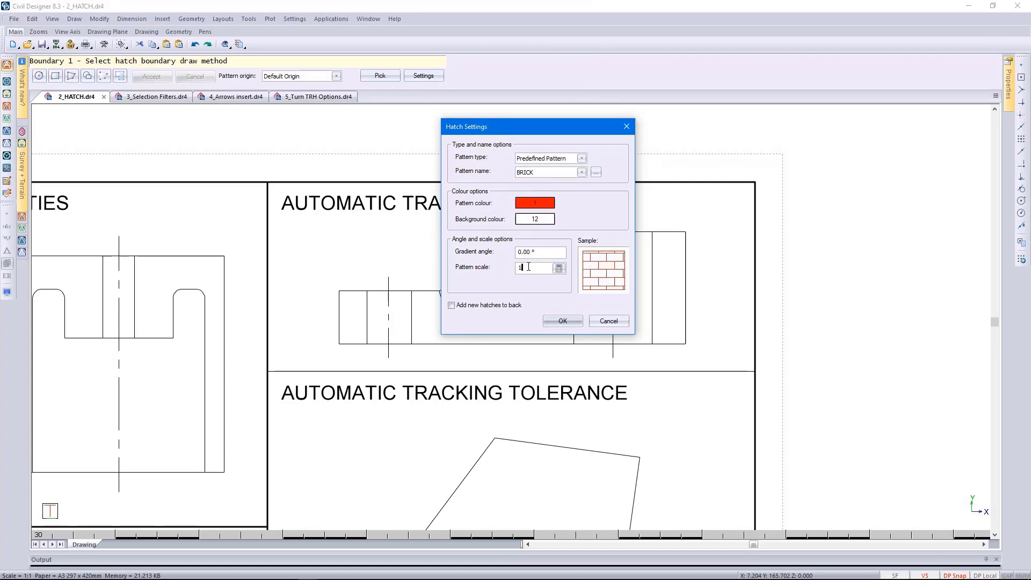
pyautogui.click(560, 322)
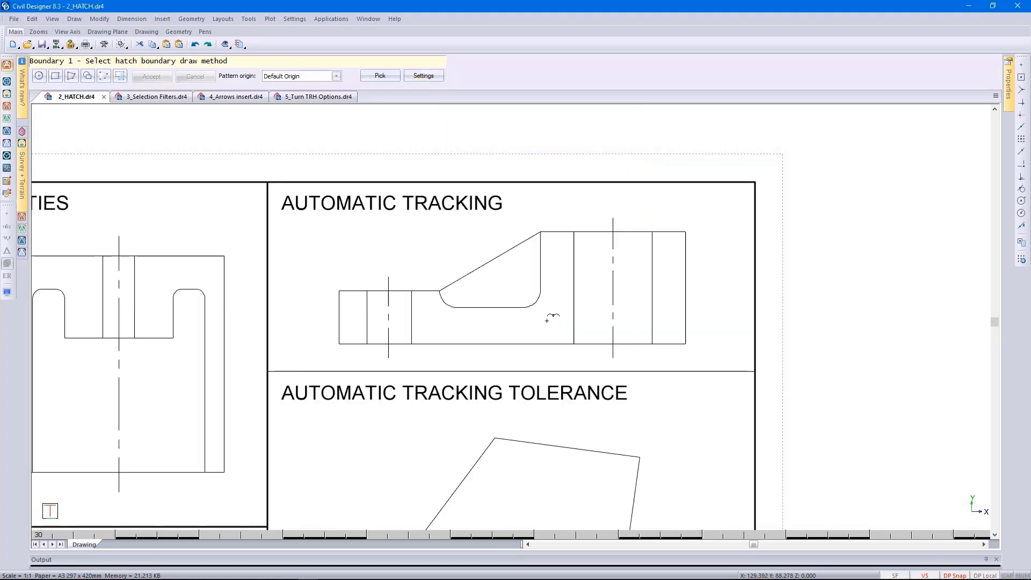
# Hatch the three solid regions of the AUTOMATIC TRACKING figure by automatic boundary tracking, leaving the two centre-lined holes empty, and accept.
pyautogui.click(120, 76)
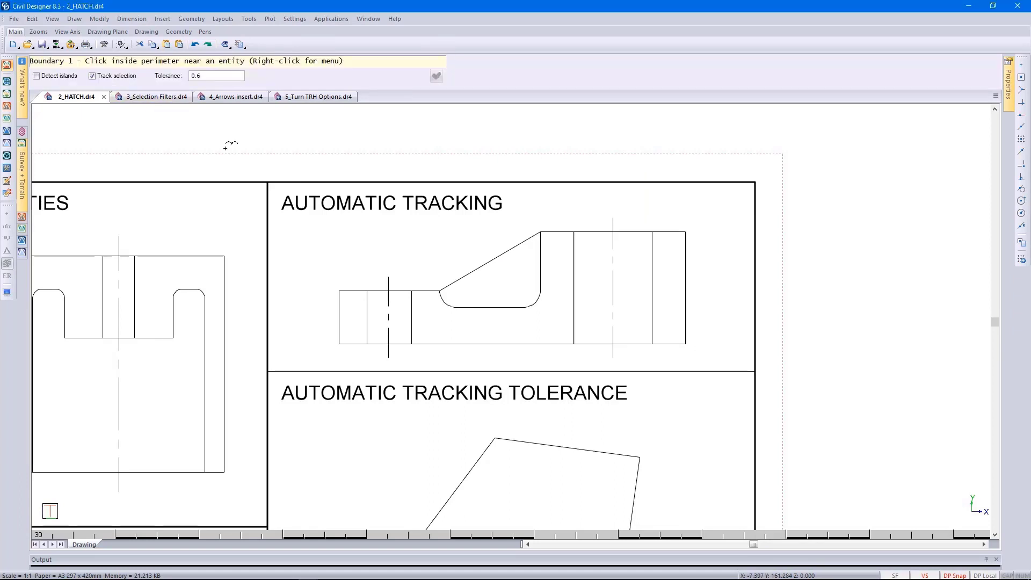
pyautogui.click(344, 313)
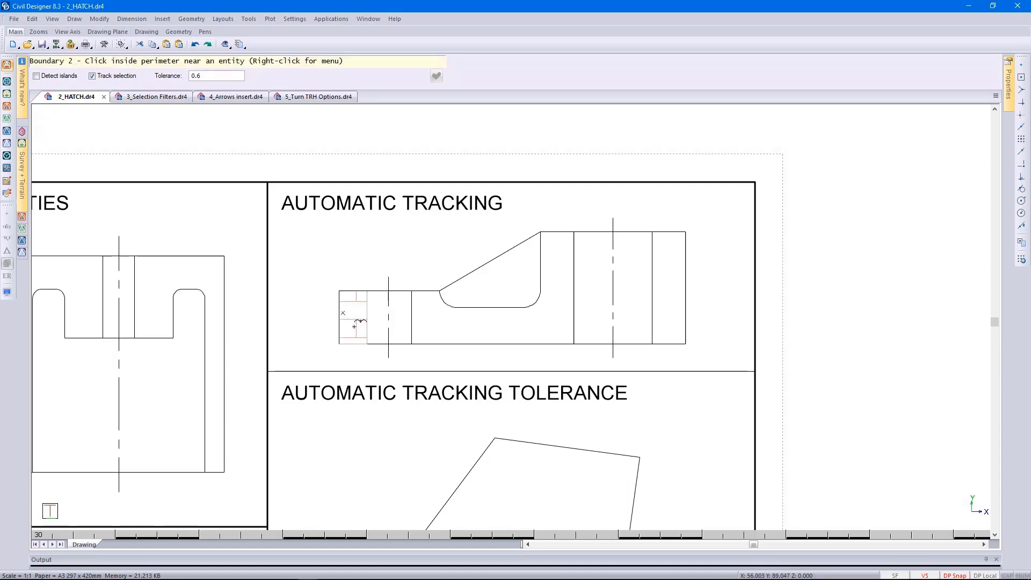
pyautogui.click(416, 330)
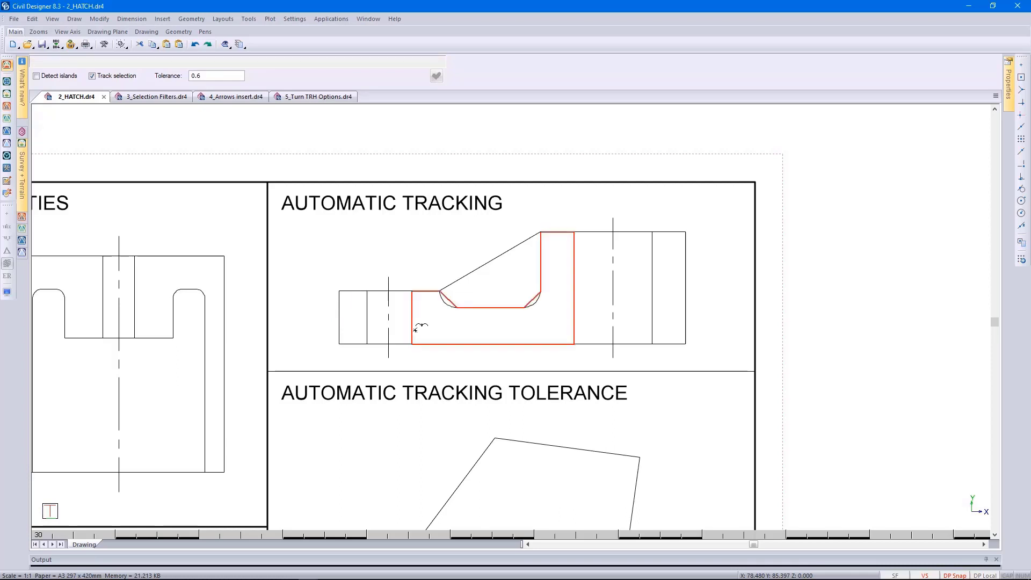
pyautogui.click(661, 334)
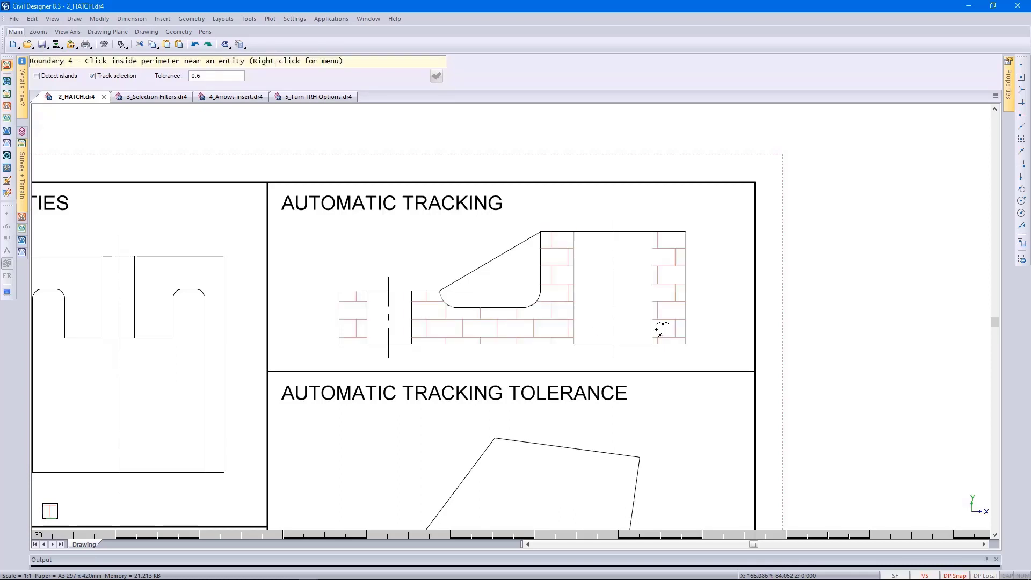
pyautogui.rightClick(641, 319)
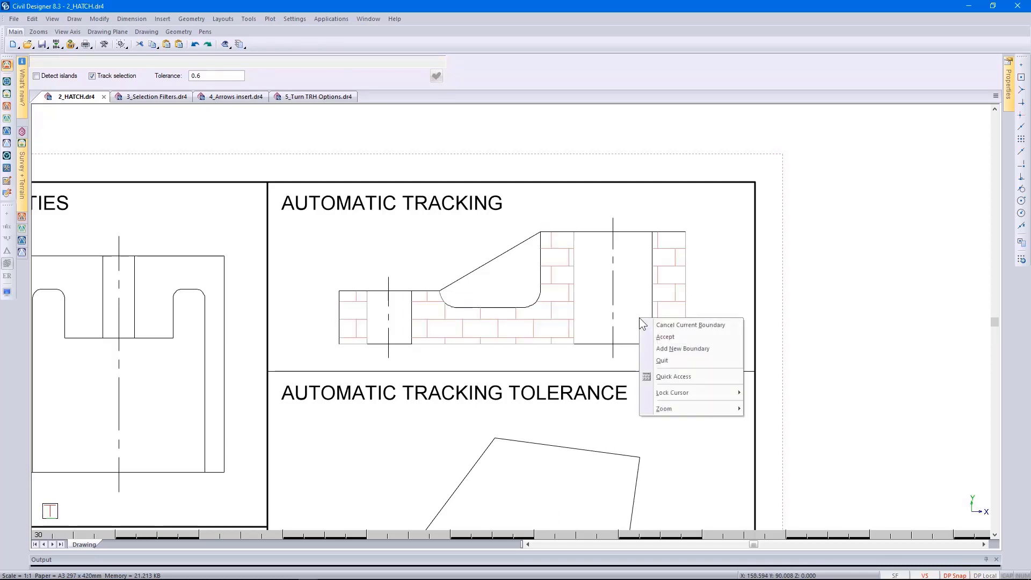
pyautogui.click(664, 337)
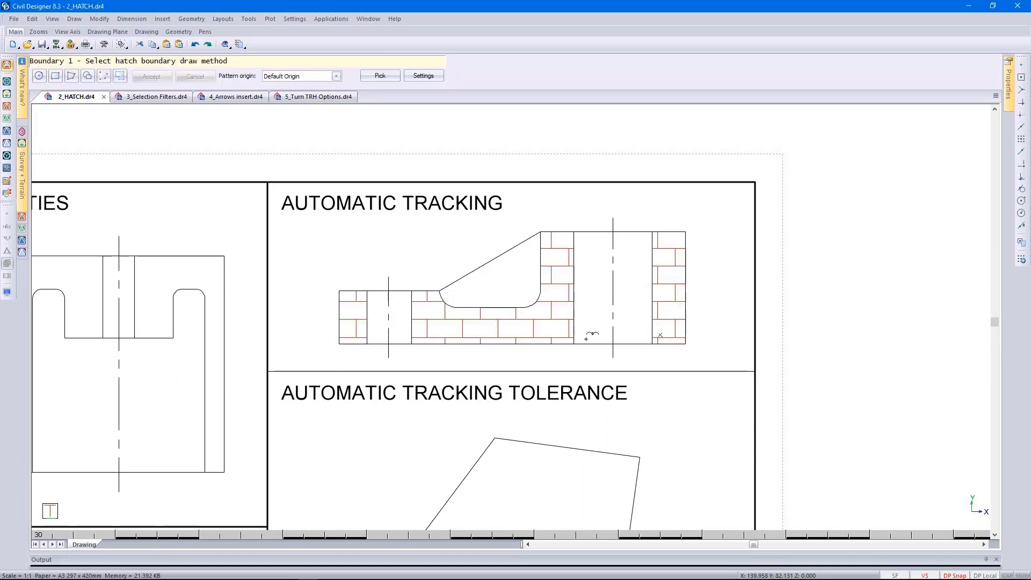
# Track the large rectangle in the DETECT ISLANDS AND TRACK SELECTION figure as a hatch boundary, with Detect islands on and Track selection off.
pyautogui.scroll(-2, 591, 335)
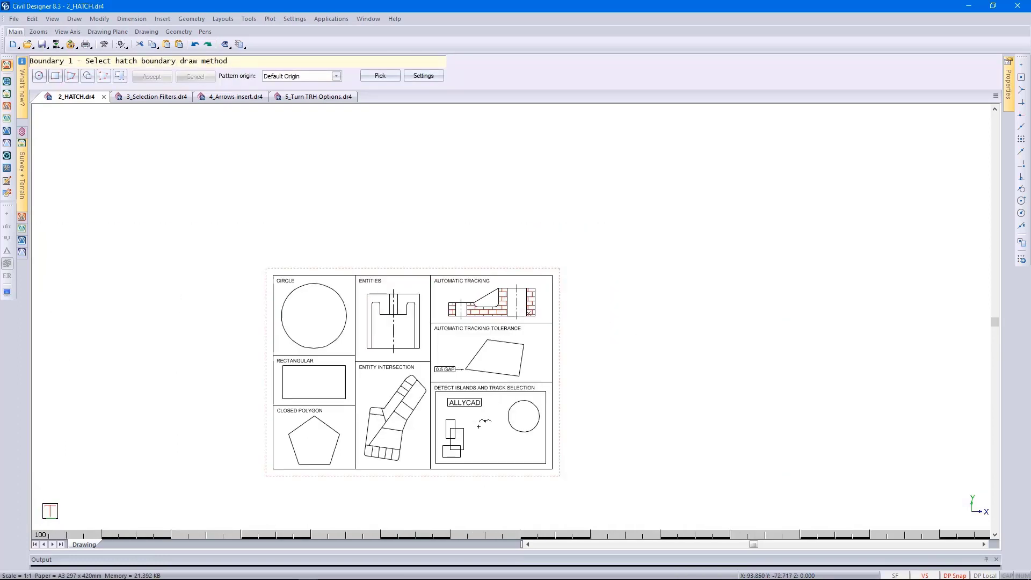
pyautogui.scroll(1, 484, 424)
pyautogui.scroll(2, 517, 312)
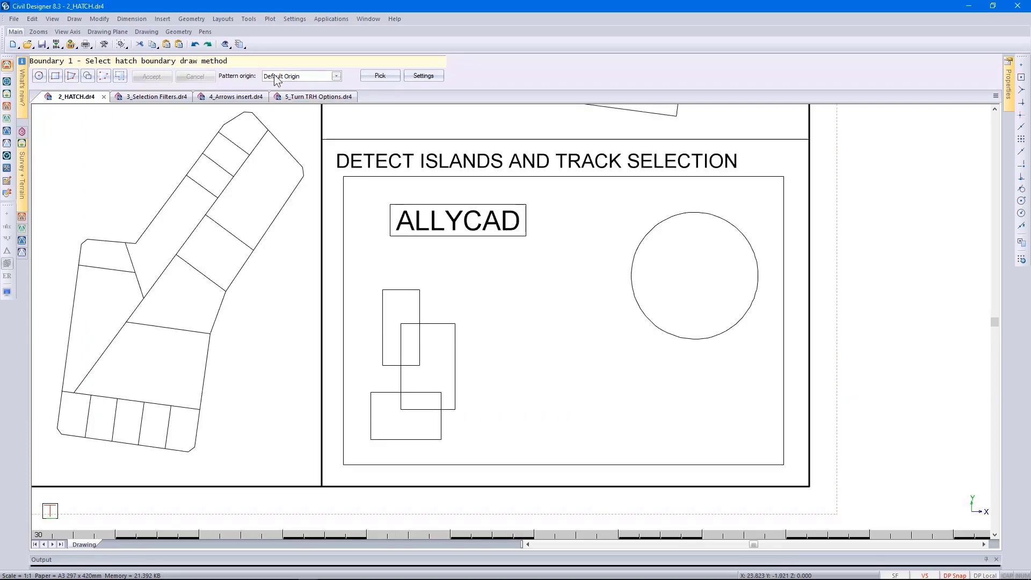
pyautogui.click(120, 76)
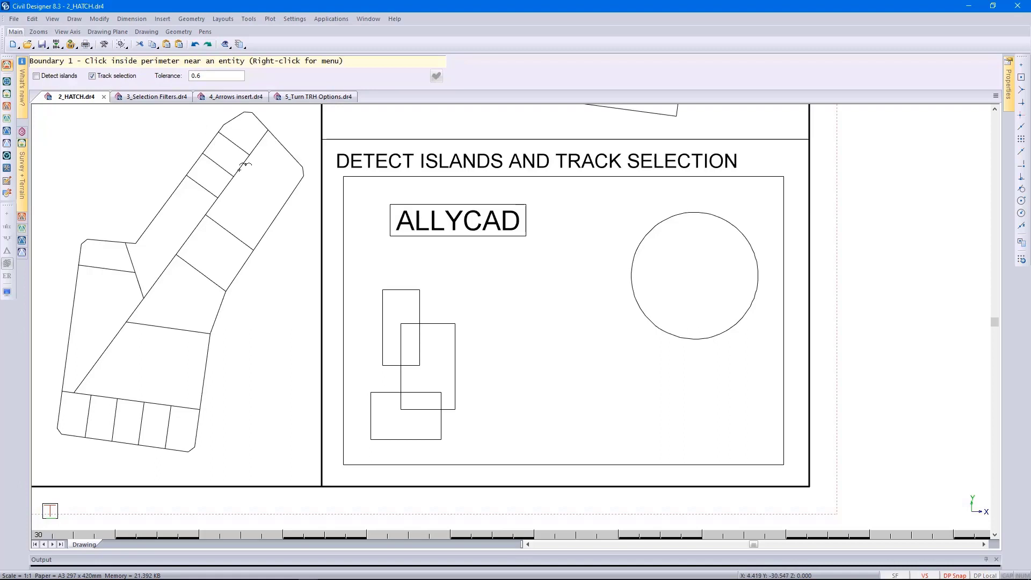
pyautogui.click(94, 77)
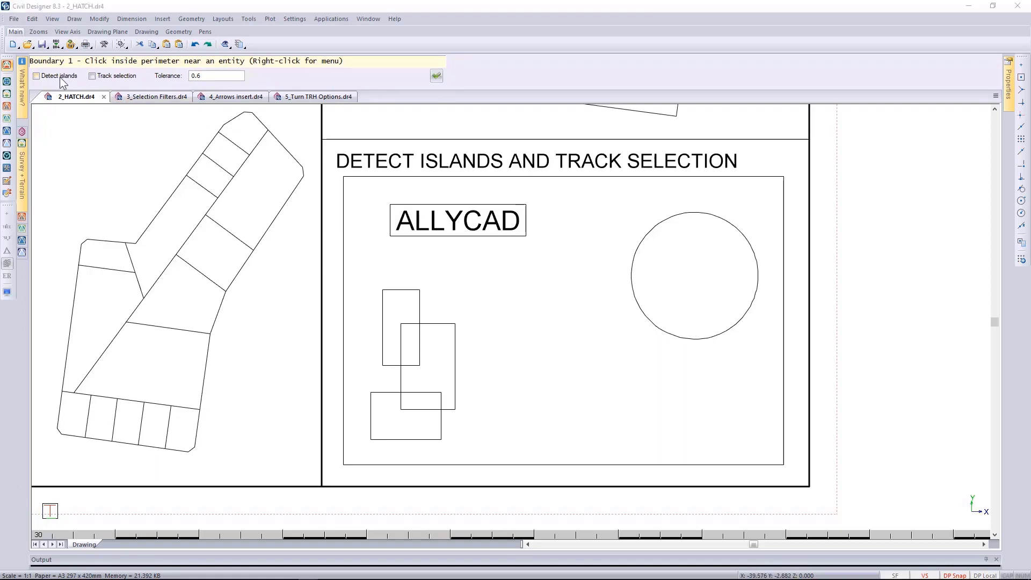
pyautogui.click(60, 76)
pyautogui.click(591, 462)
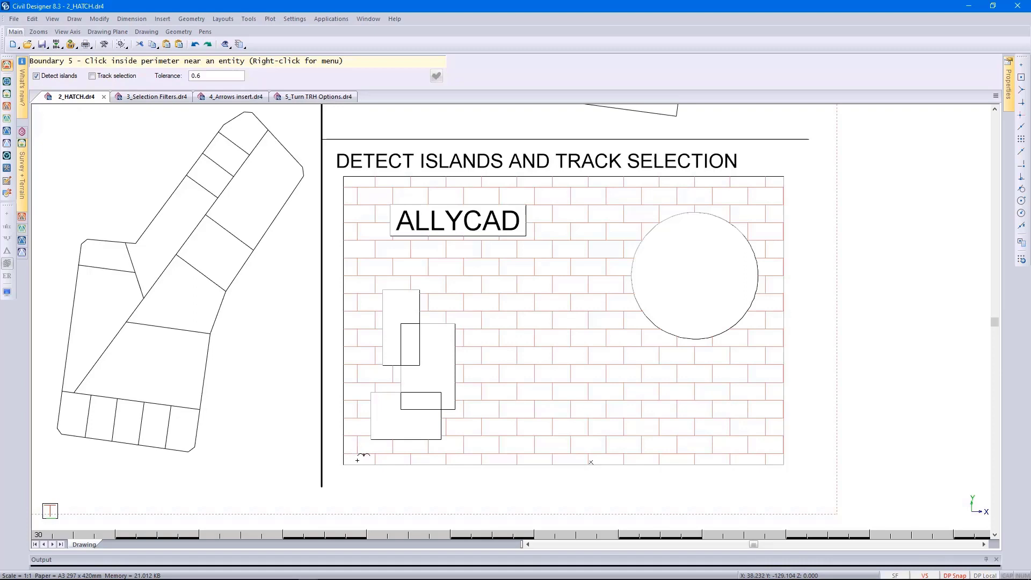
# Cancel the current hatch boundary with its islands and return to choosing a boundary draw method.
pyautogui.rightClick(557, 361)
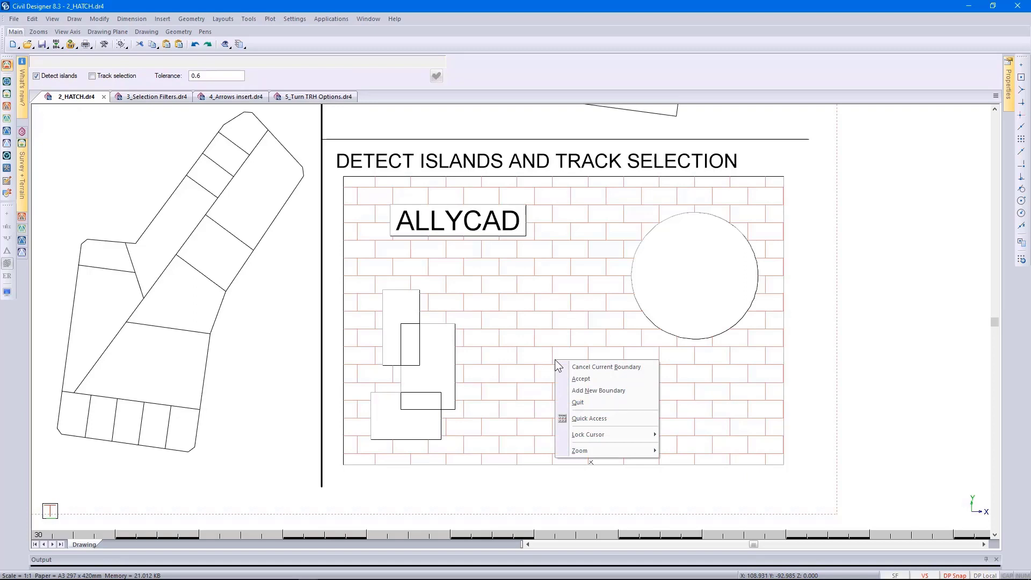
pyautogui.click(574, 366)
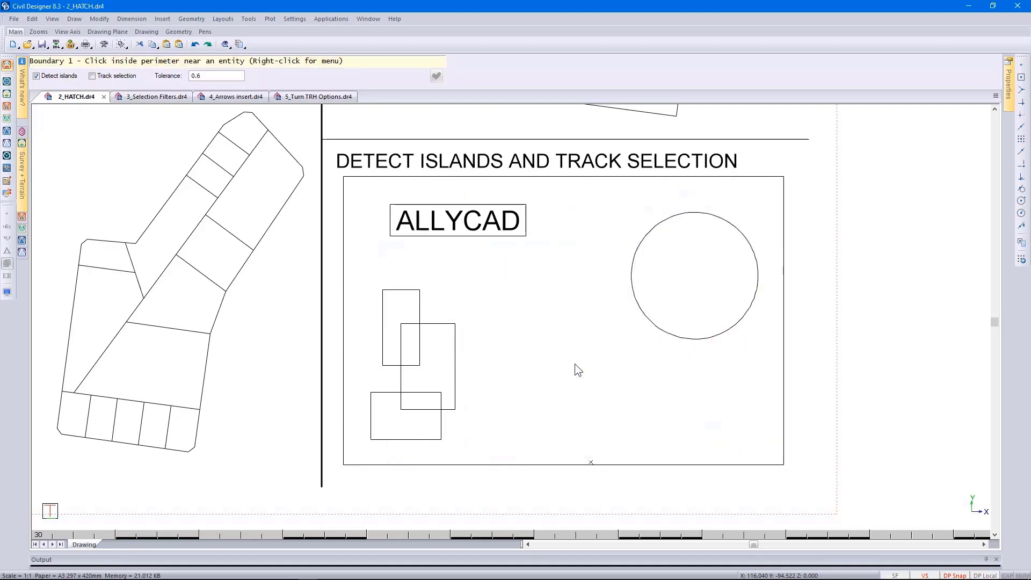
pyautogui.rightClick(573, 354)
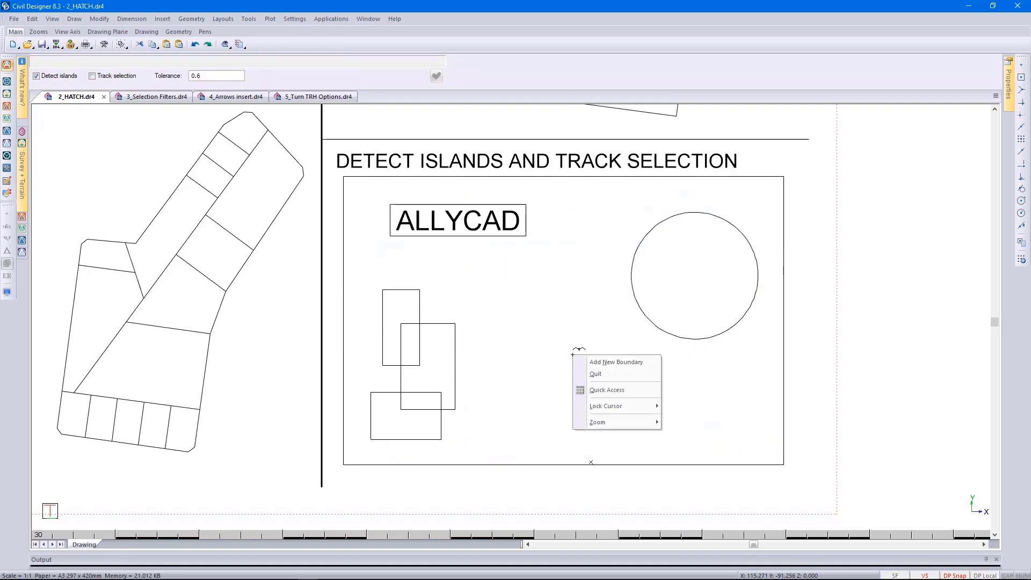
pyautogui.click(624, 362)
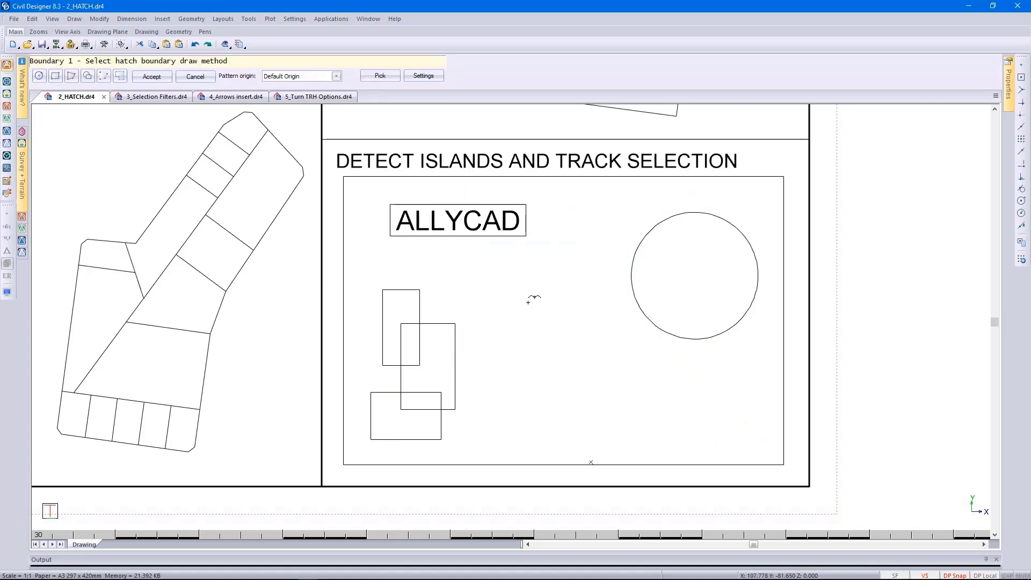
# Set the pattern origin to Bottom Left and restart automatic tracking with Detect islands off and Track selection on.
pyautogui.click(336, 76)
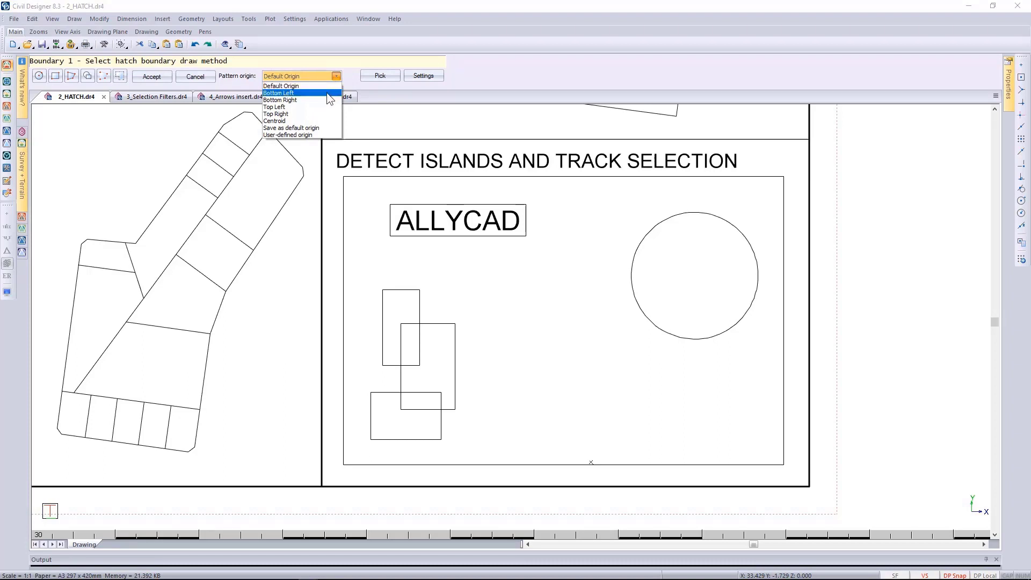
pyautogui.click(330, 94)
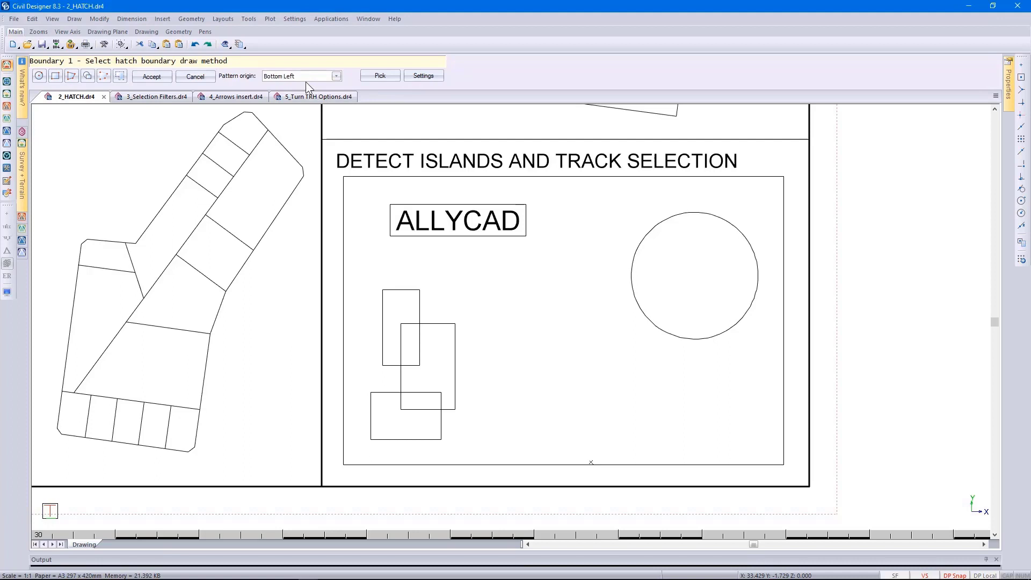
pyautogui.click(119, 77)
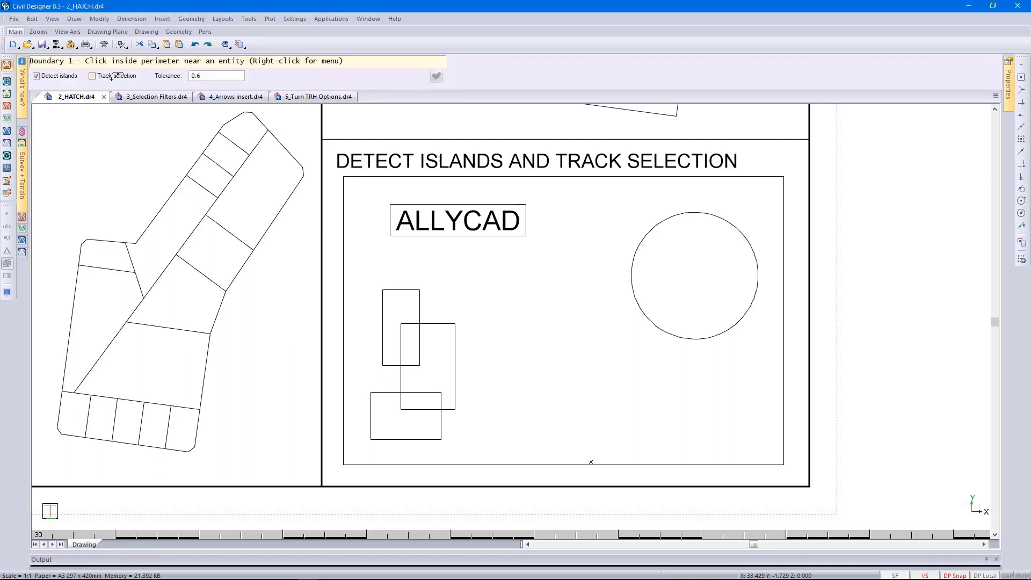
pyautogui.click(62, 77)
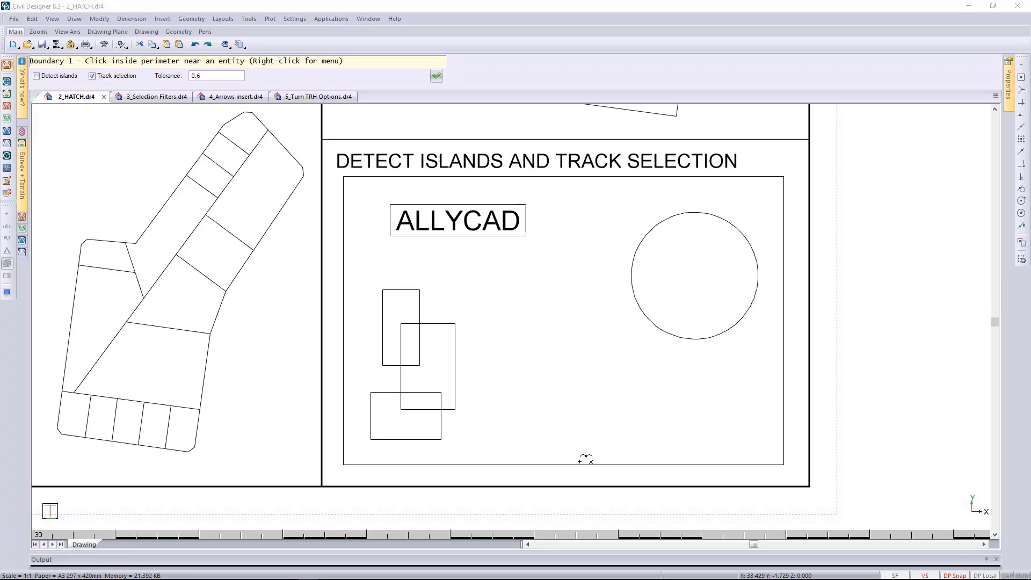
# Hatch the large rectangle by track selection, excluding the circle, the ALLYCAD text box and the three overlapping rectangles, and accept.
pyautogui.click(580, 460)
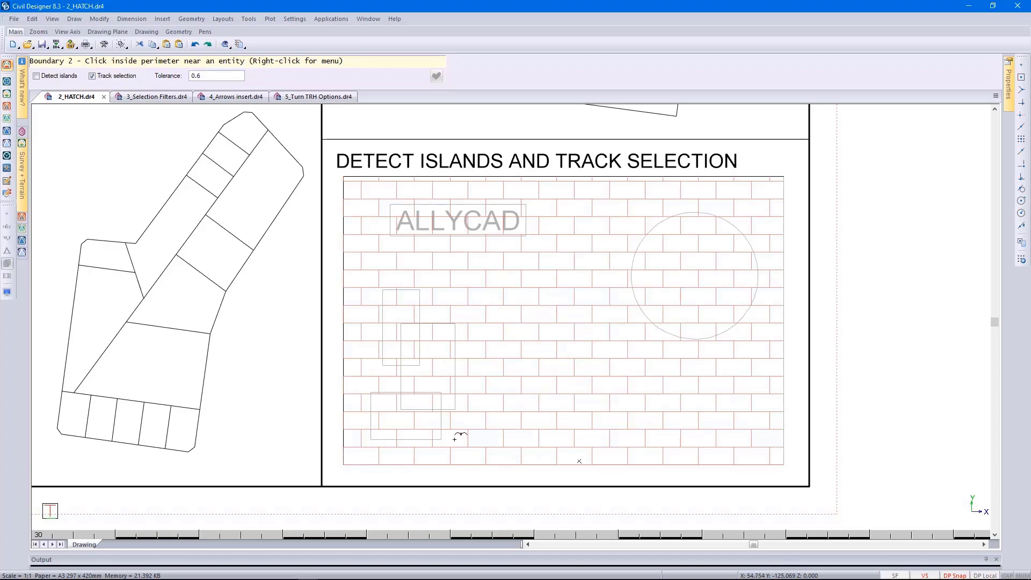
pyautogui.click(655, 319)
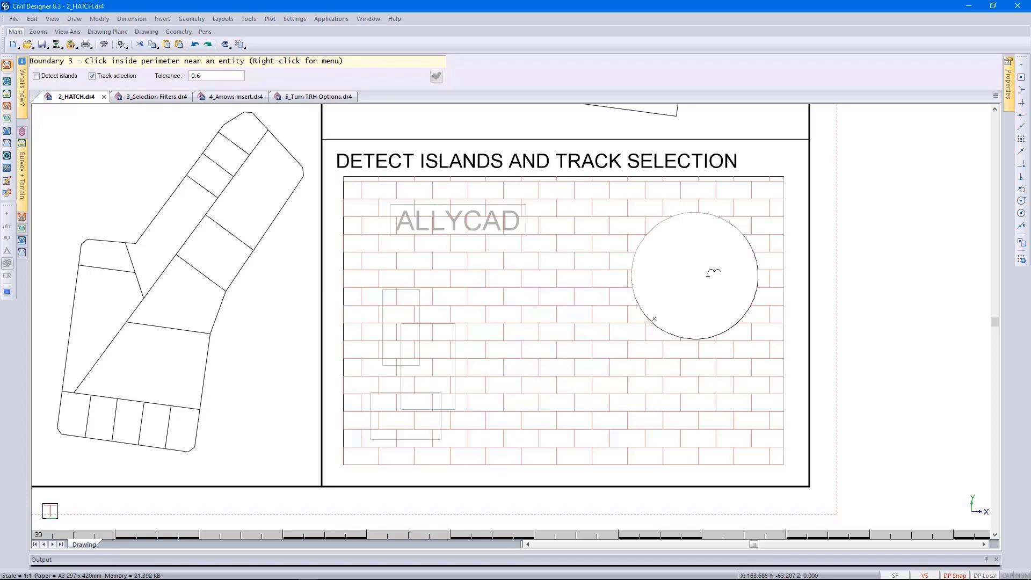
pyautogui.click(521, 228)
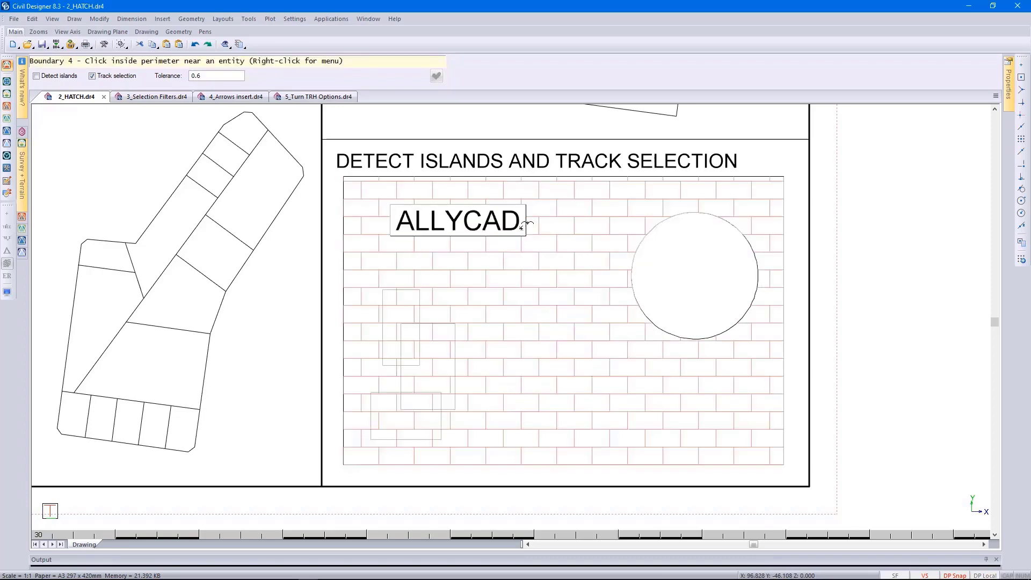
pyautogui.click(447, 329)
pyautogui.click(389, 434)
pyautogui.click(392, 326)
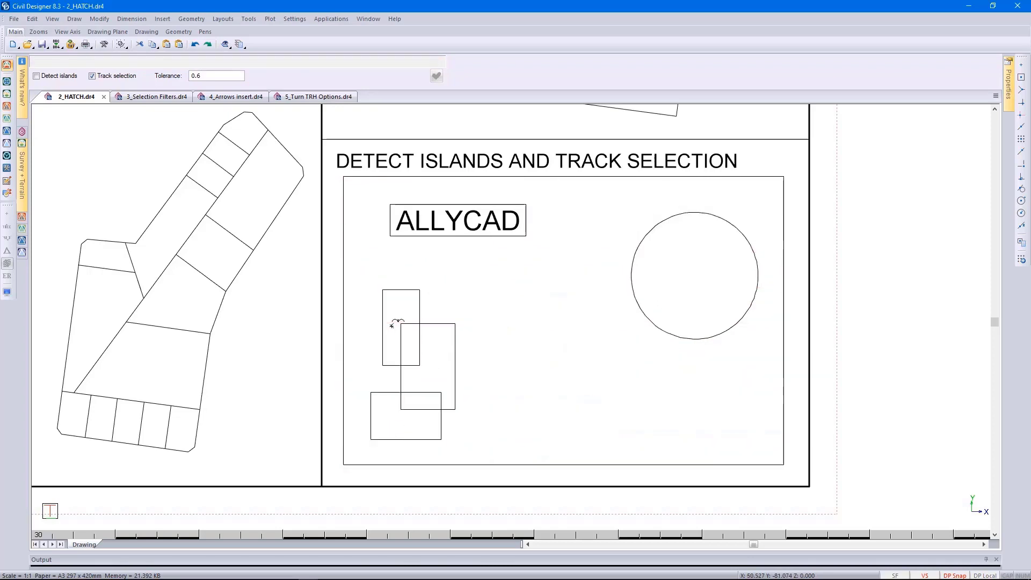
pyautogui.rightClick(565, 307)
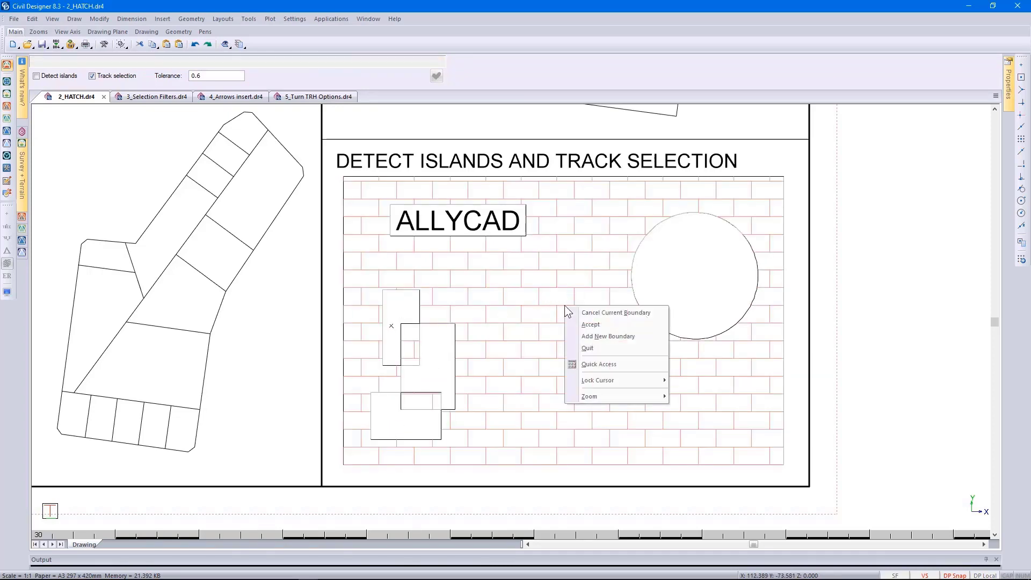
pyautogui.click(591, 325)
pyautogui.rightClick(593, 323)
pyautogui.click(601, 329)
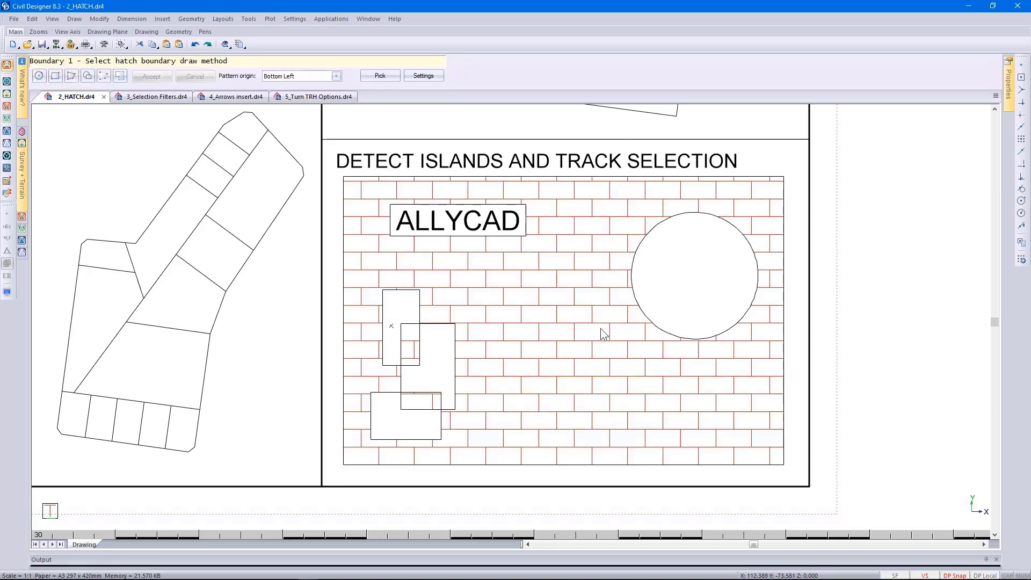
# Close 2_HATCH.dr4 without saving and clear the line selection in 3_Selection Filters.dr4.
pyautogui.click(104, 97)
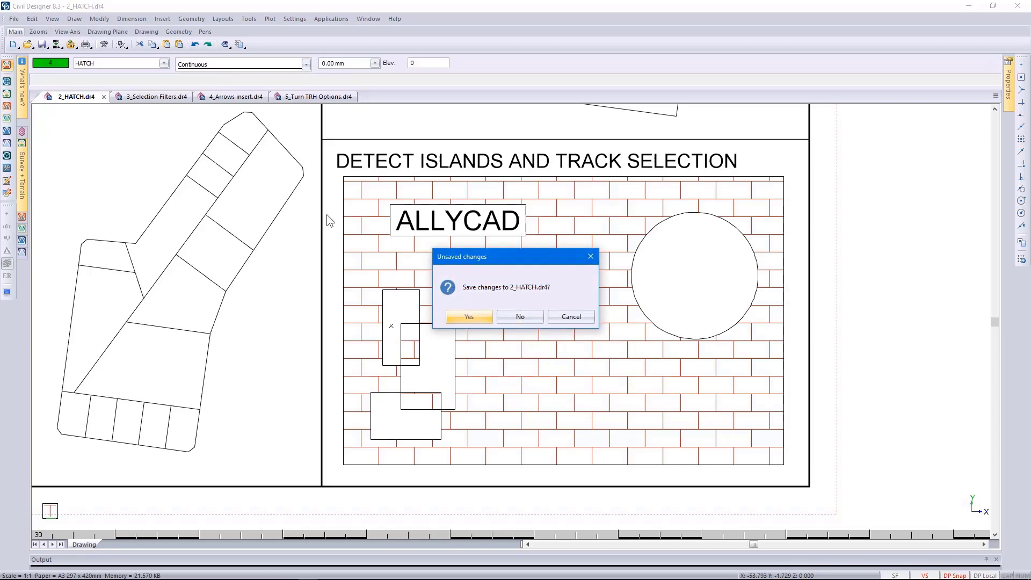
pyautogui.click(517, 317)
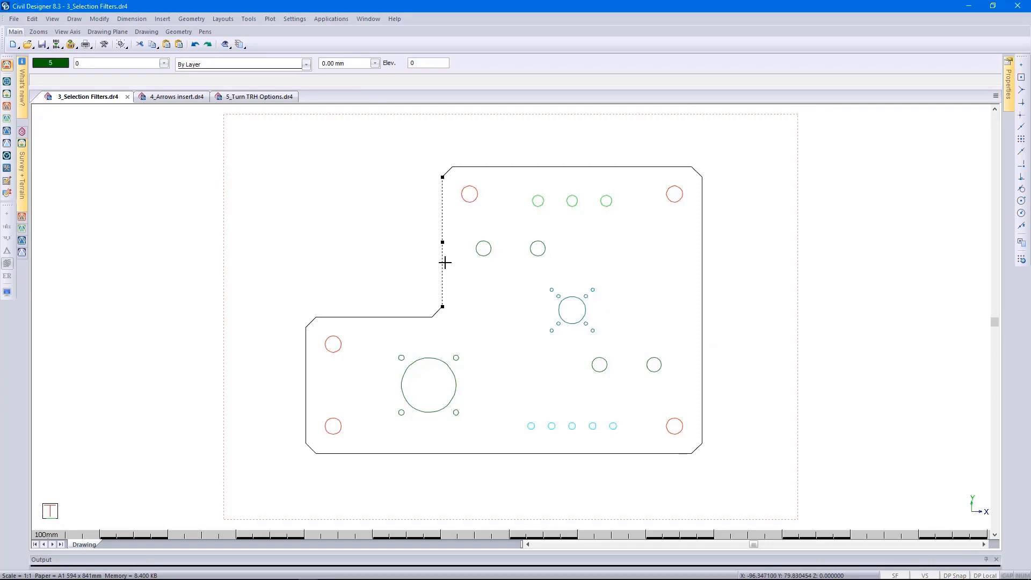
pyautogui.click(32, 19)
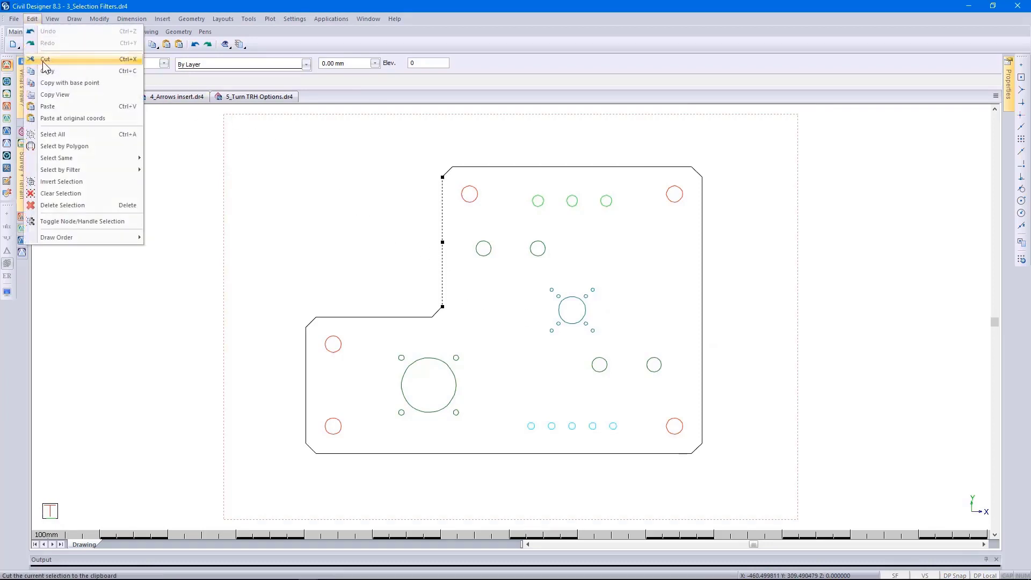
pyautogui.moveTo(70, 157)
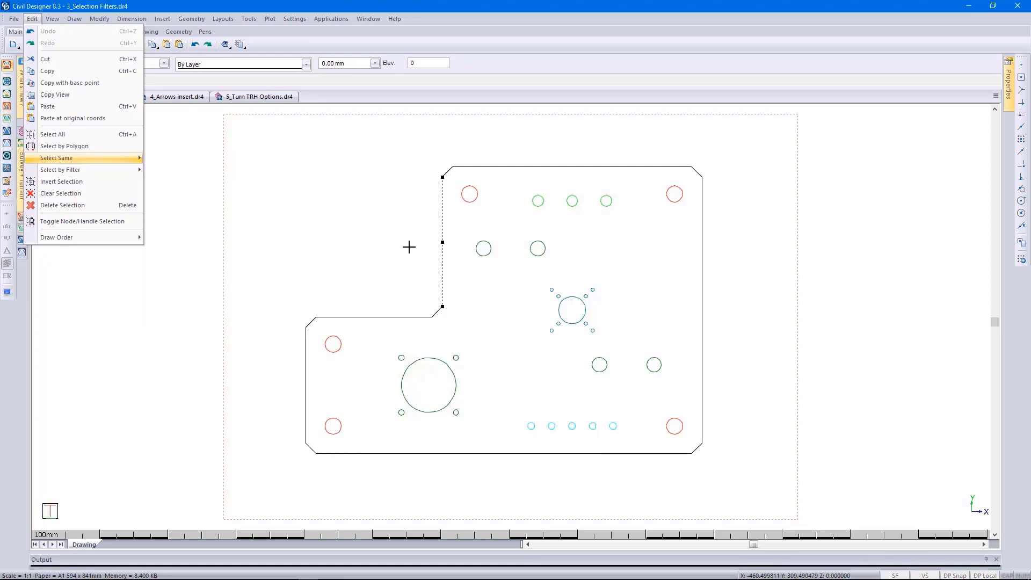
pyautogui.click(409, 247)
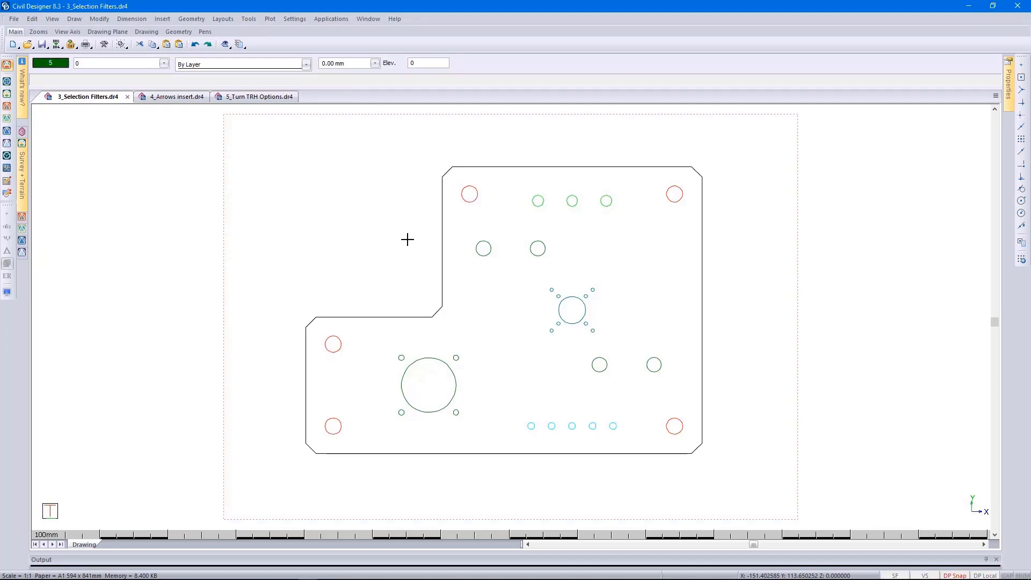
# Add a condition to the advanced selection filter for Circle entities with Radius > 1.
pyautogui.click(34, 19)
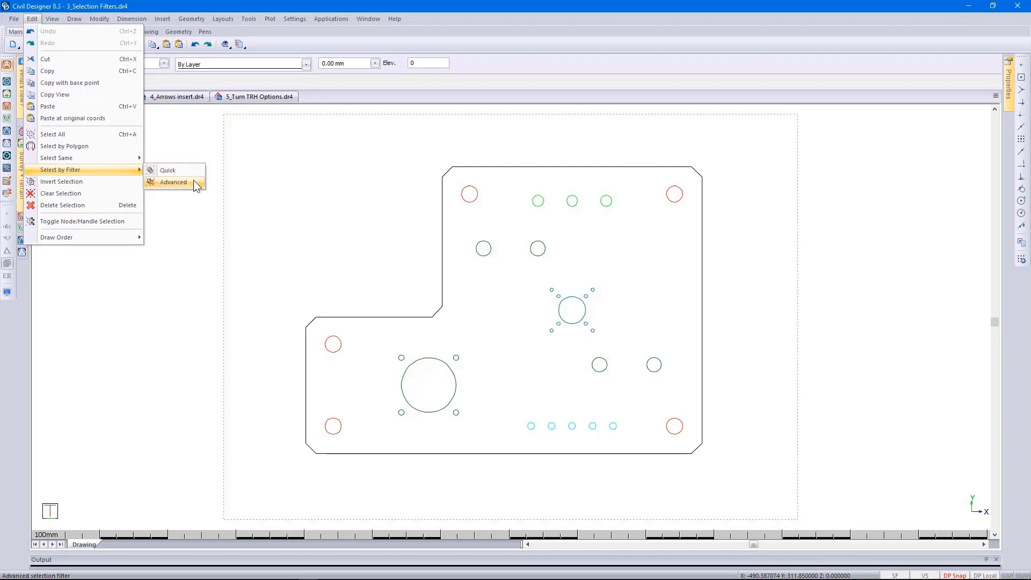
pyautogui.click(194, 182)
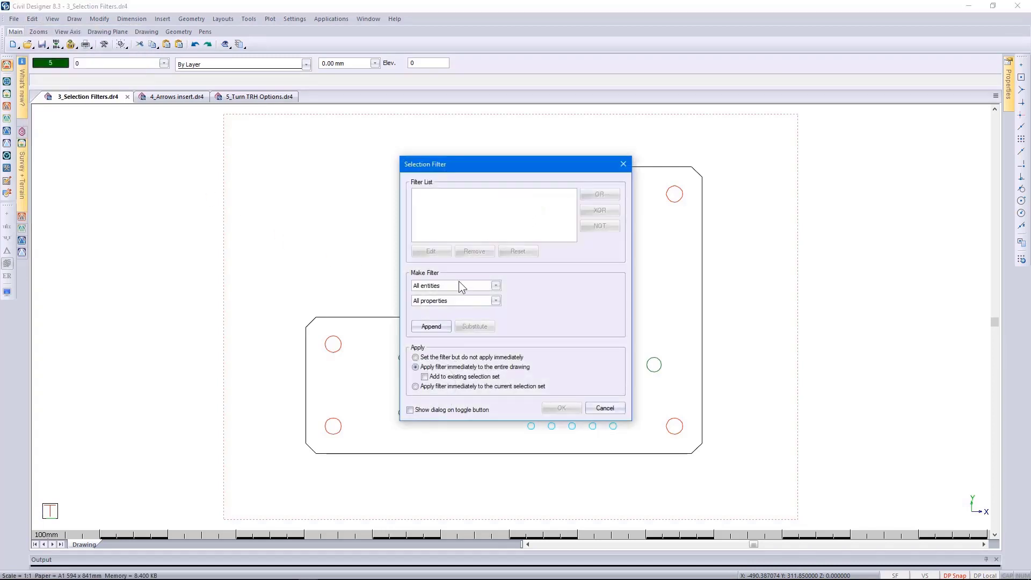
pyautogui.click(466, 285)
pyautogui.click(465, 310)
pyautogui.click(455, 300)
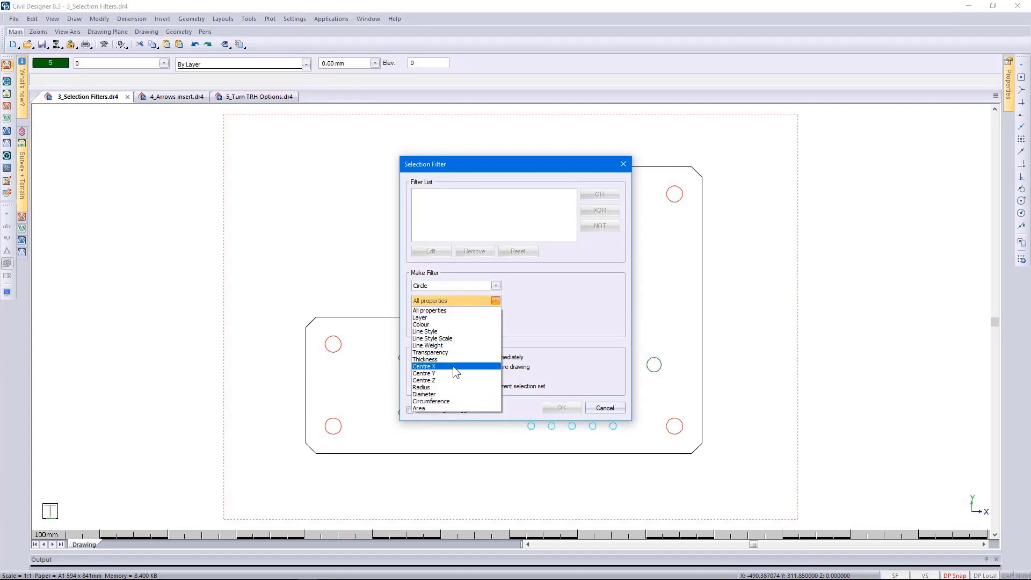
pyautogui.click(452, 387)
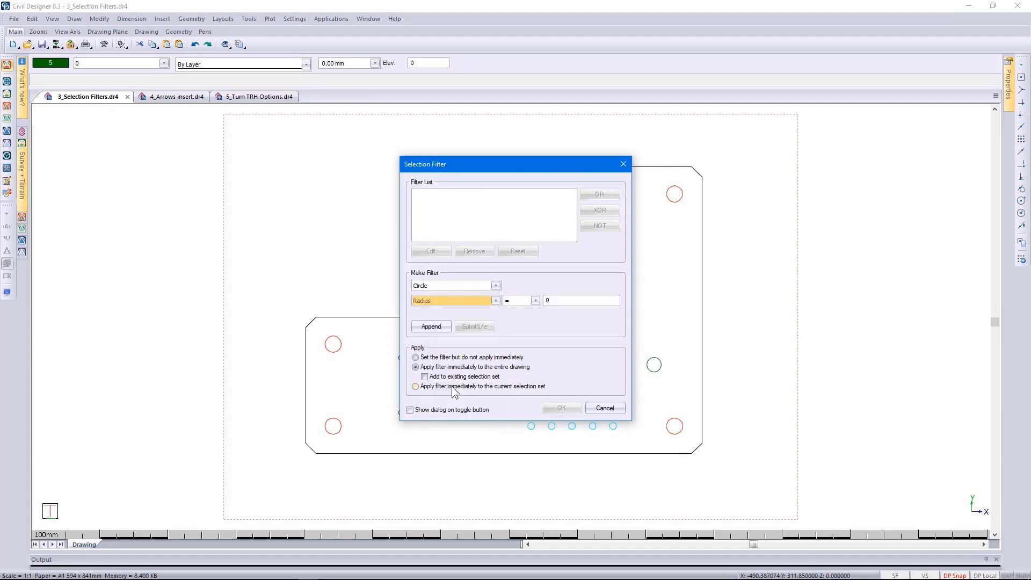
pyautogui.click(534, 304)
pyautogui.click(531, 318)
pyautogui.click(556, 300)
pyautogui.write('1')
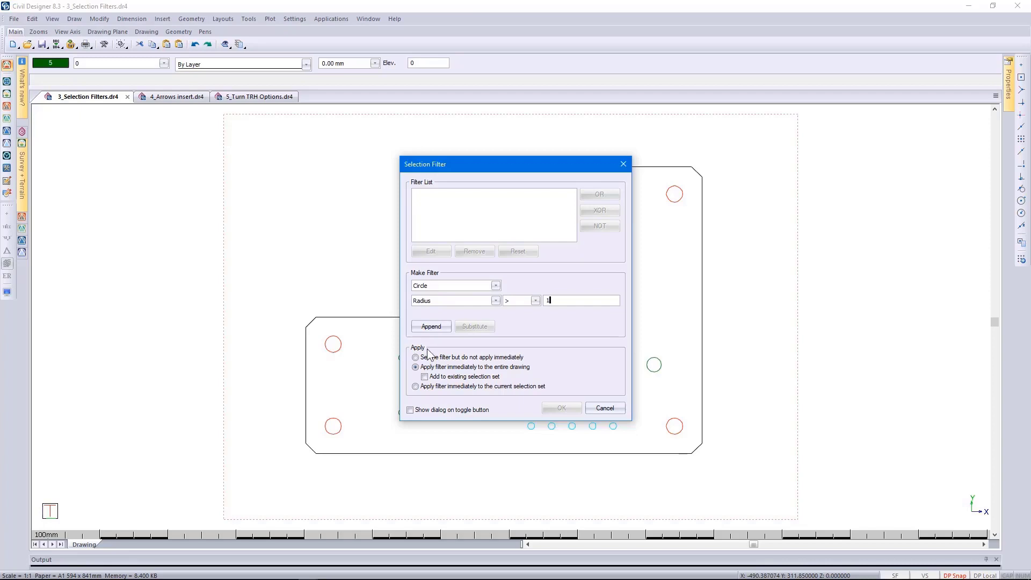
pyautogui.click(429, 326)
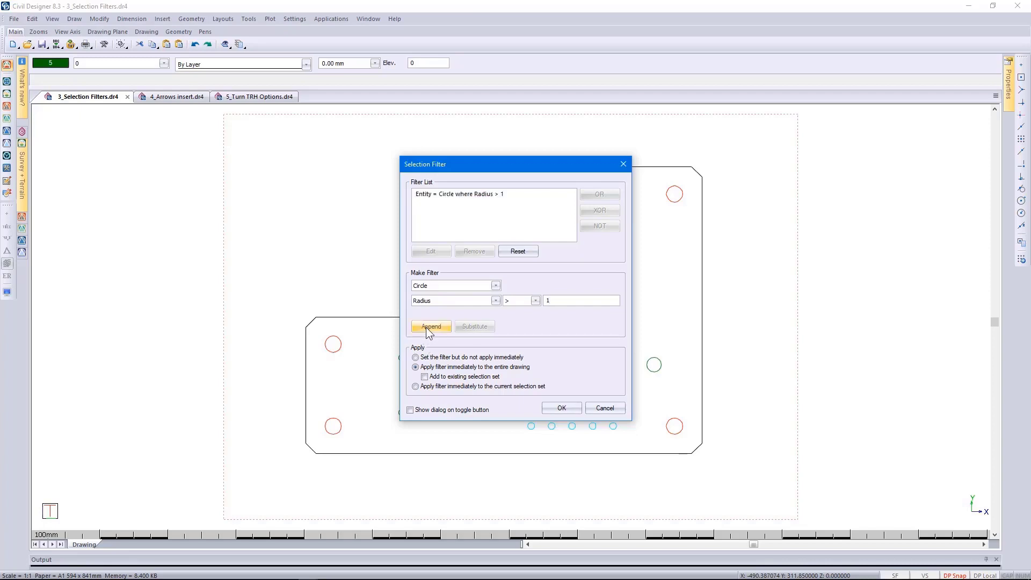
# Append a second filter condition for circles with Radius < 12 and apply the filter immediately to the entire drawing.
pyautogui.click(536, 301)
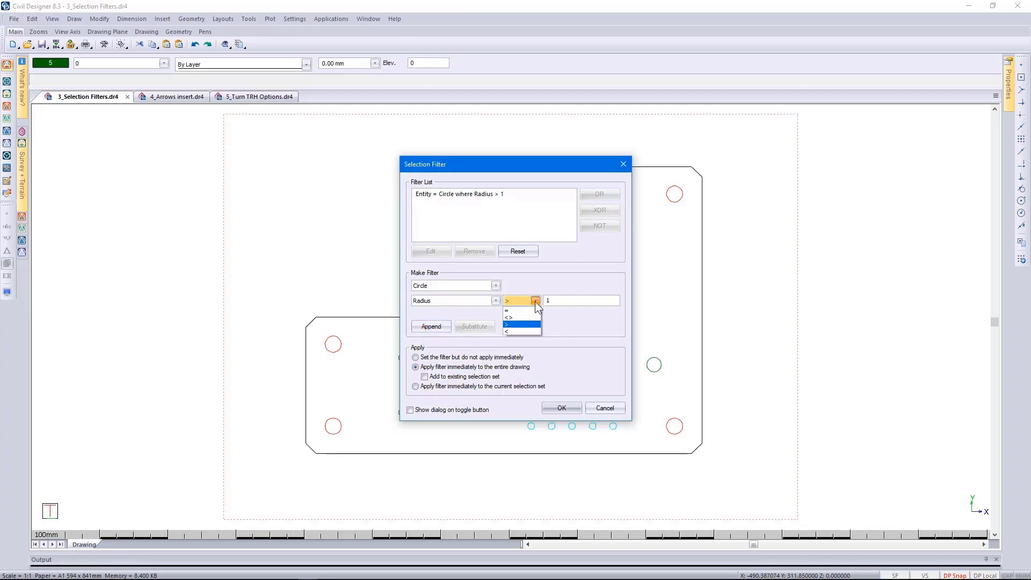
pyautogui.click(535, 333)
pyautogui.doubleClick(556, 302)
pyautogui.doubleClick(556, 303)
pyautogui.write('12')
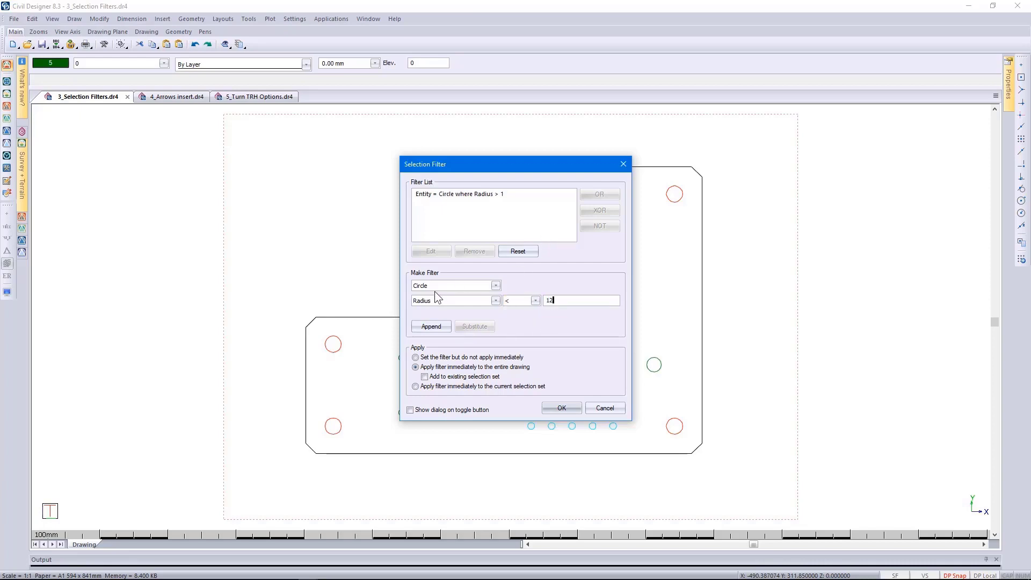
pyautogui.click(427, 326)
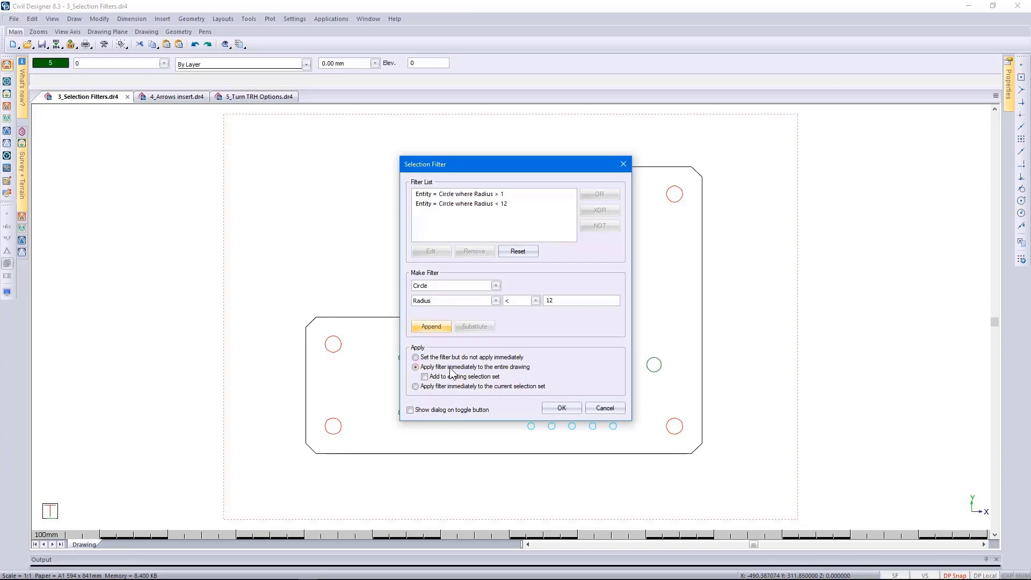
pyautogui.click(562, 409)
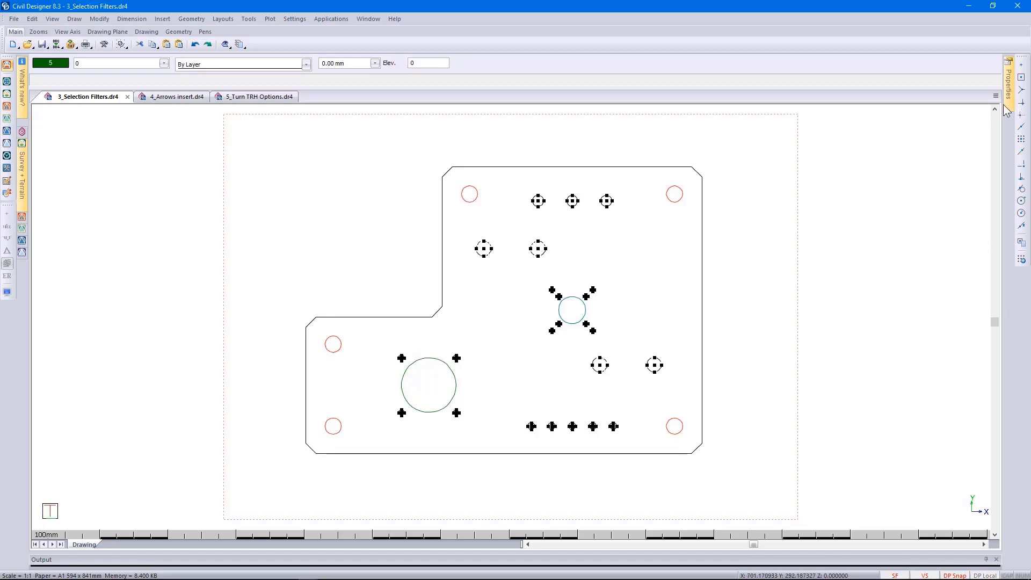
# Change the colour of all filtered circles to black pen 14 and clear the selection.
pyautogui.moveTo(1009, 94)
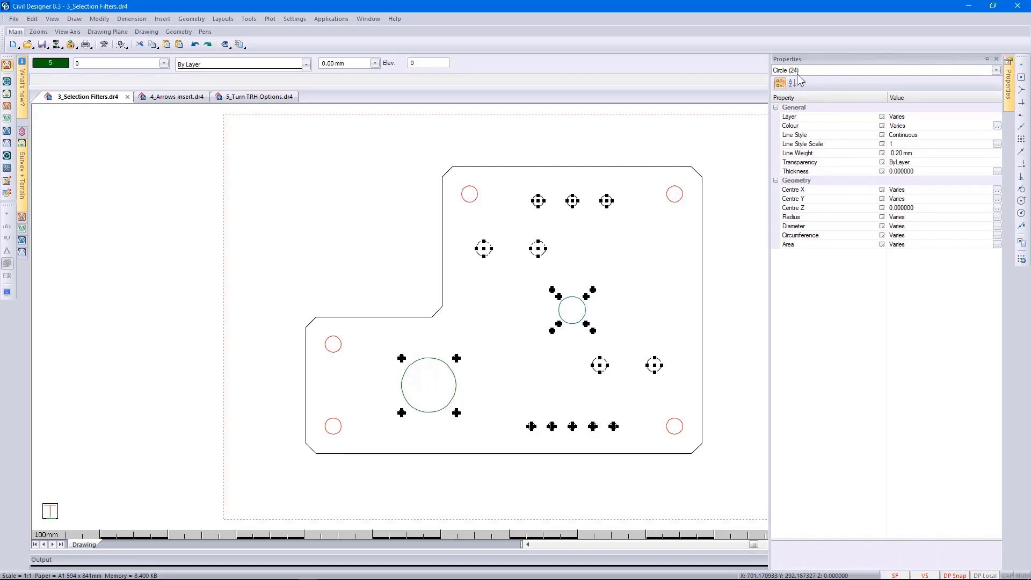
pyautogui.click(936, 124)
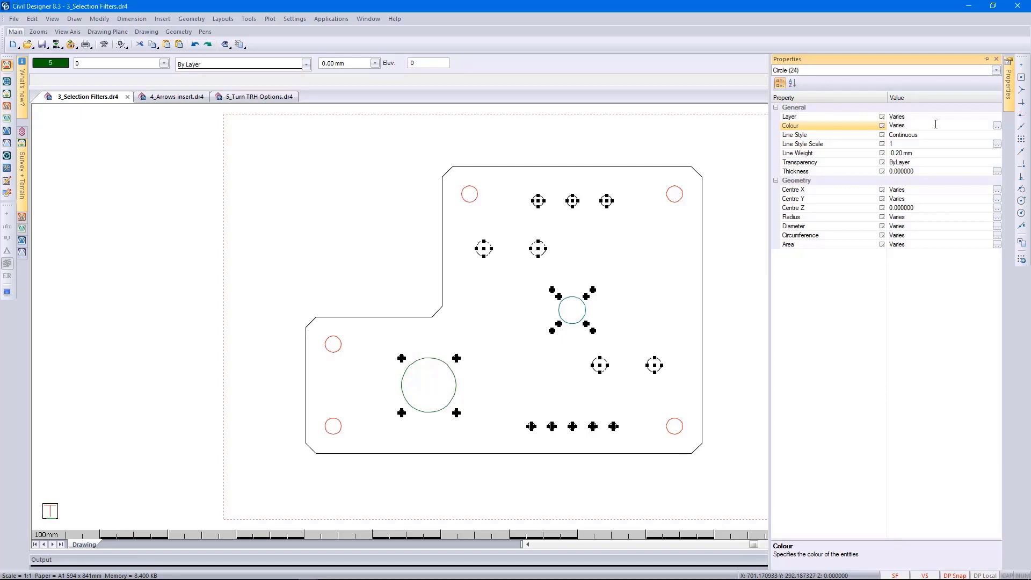
pyautogui.click(997, 125)
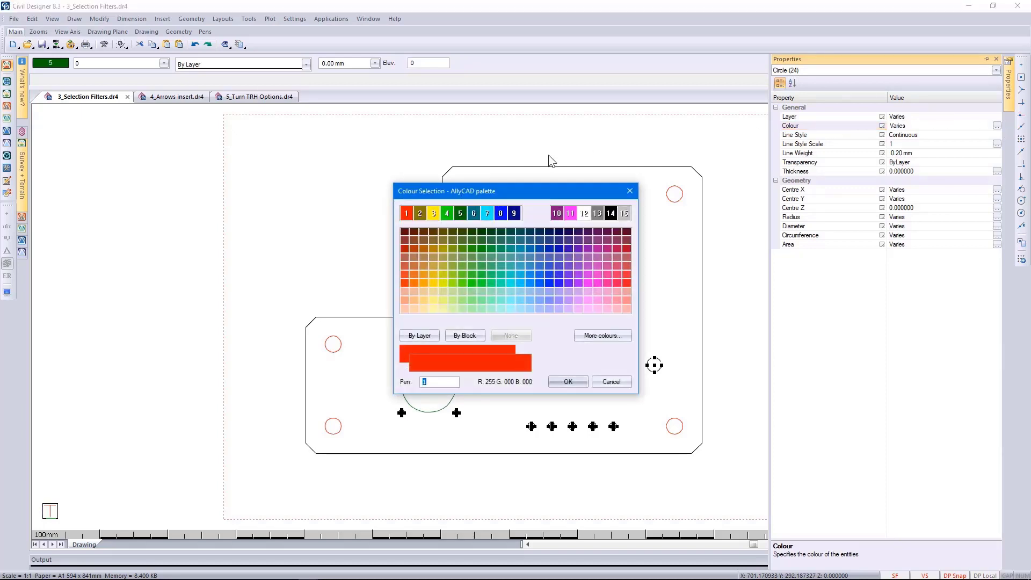
pyautogui.click(610, 213)
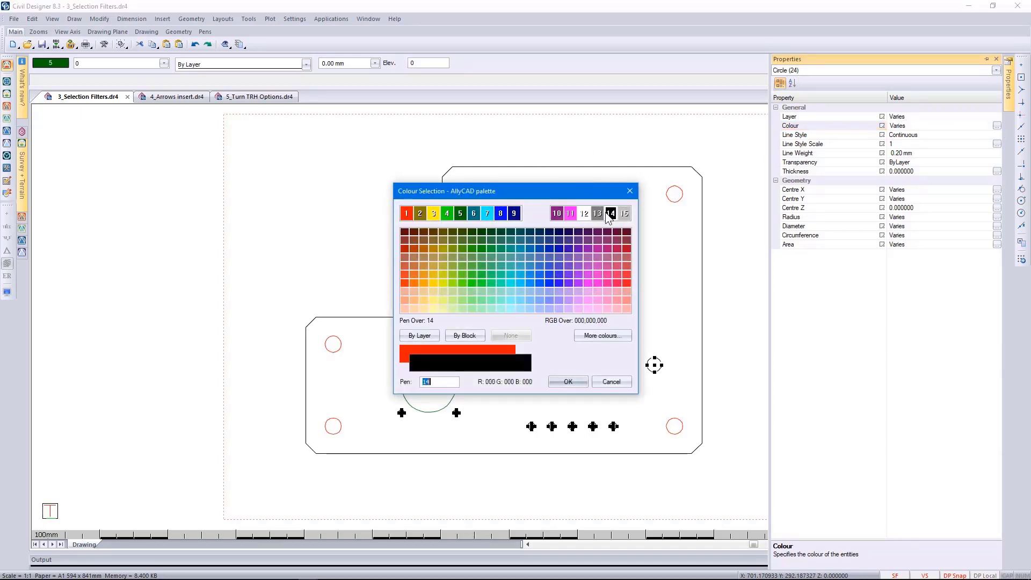
pyautogui.click(568, 381)
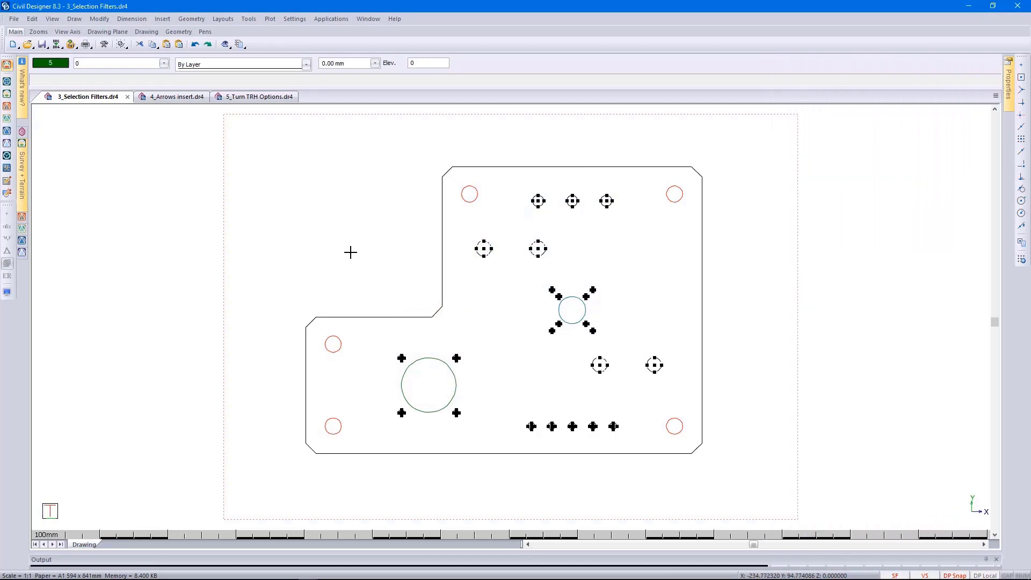
pyautogui.press('Escape')
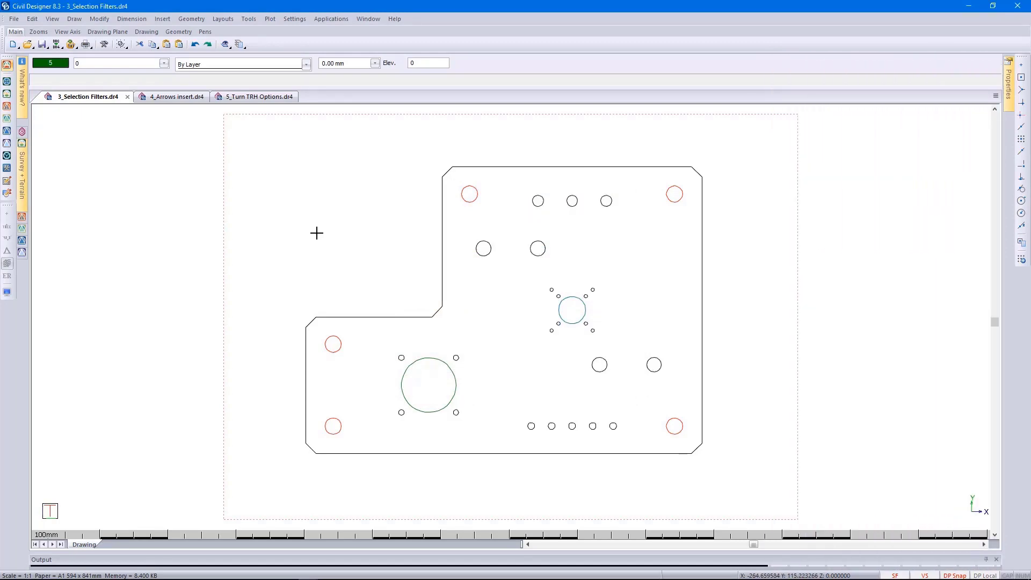
# Close 3_Selection Filters.dr4 without saving and delete the enlarged circular view above the DETAIL B label in 4_Arrows insert.dr4.
pyautogui.click(128, 98)
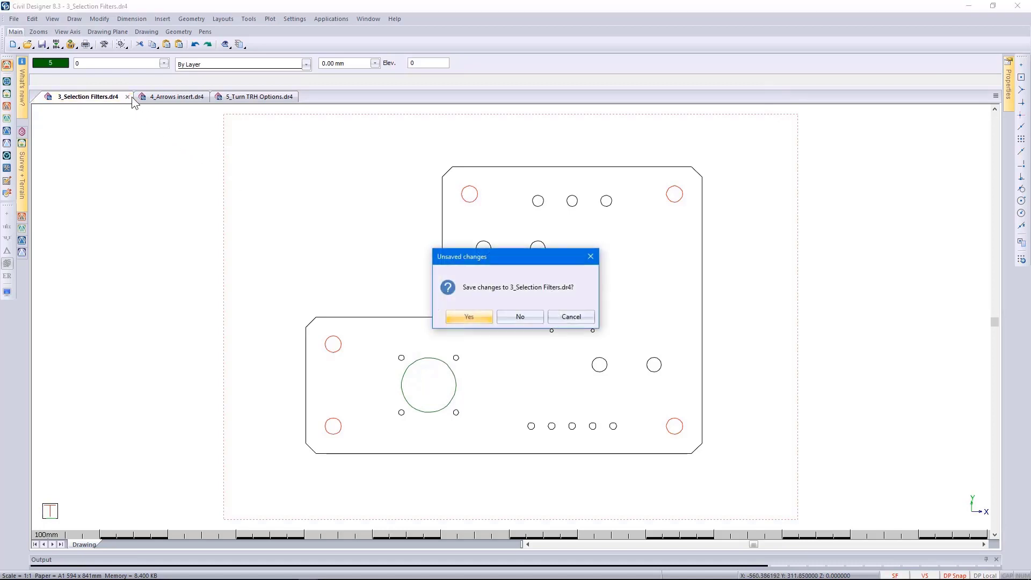
pyautogui.click(511, 314)
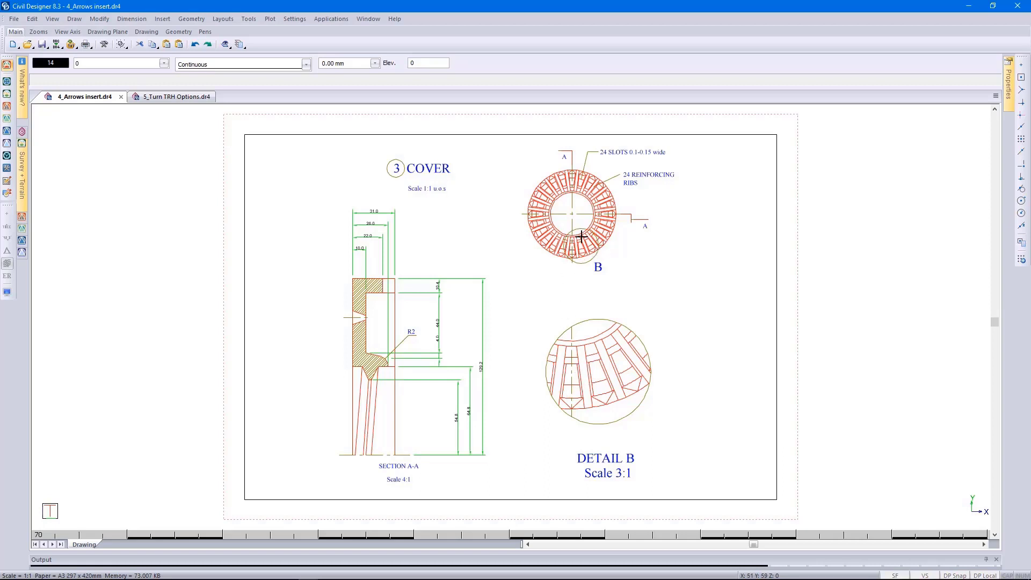
pyautogui.moveTo(528, 303); pyautogui.dragTo(700, 438)
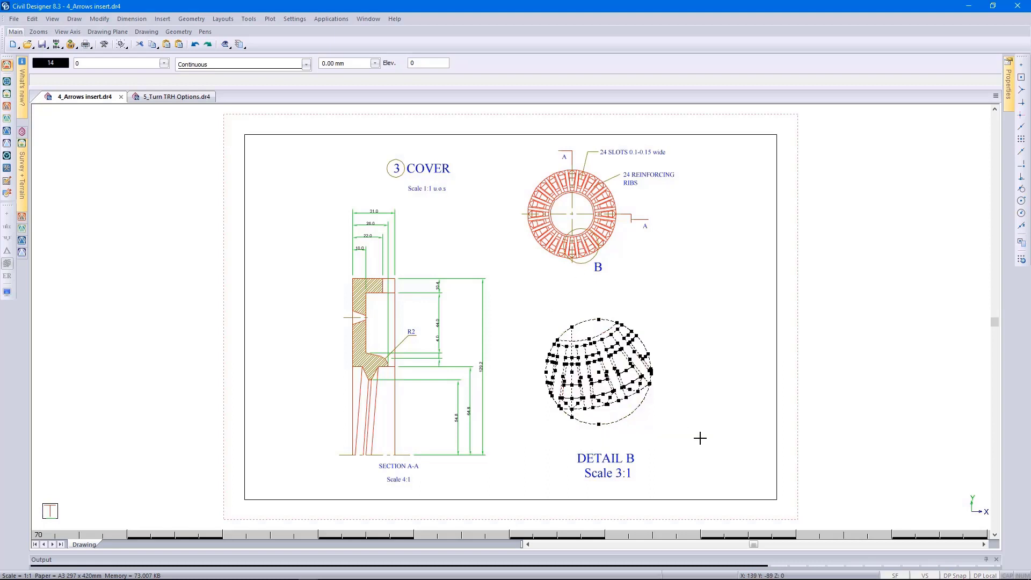
pyautogui.press('Delete')
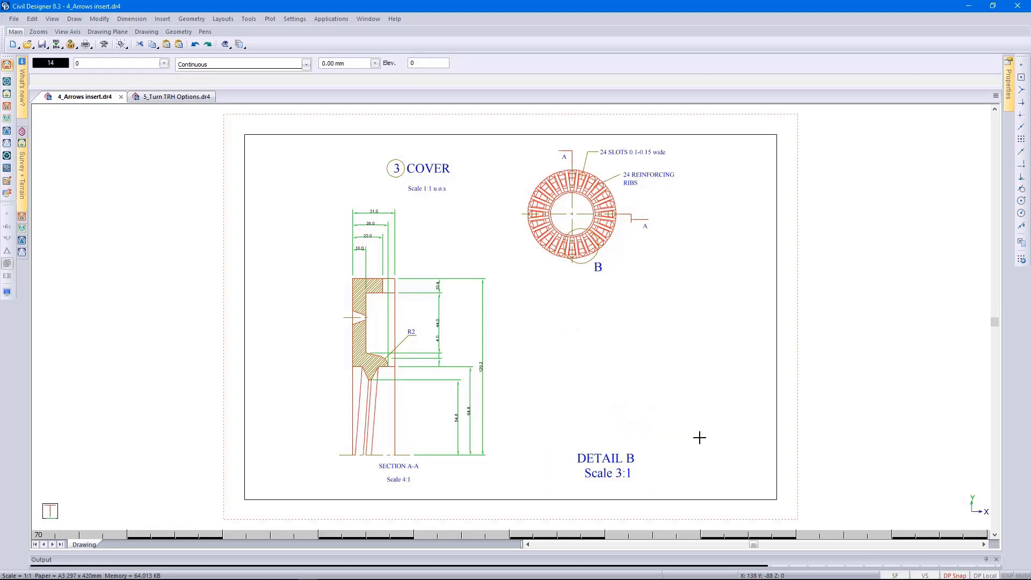
# Start Expand Details with a circular boundary, snapping its centre and radius to the existing circle marked B on the cover view.
pyautogui.click(249, 19)
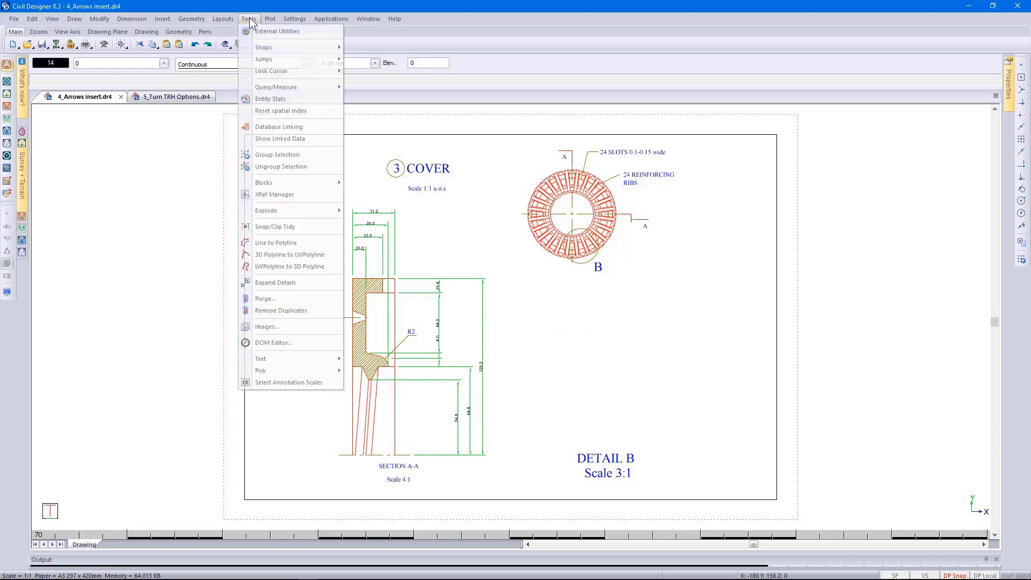
pyautogui.click(287, 283)
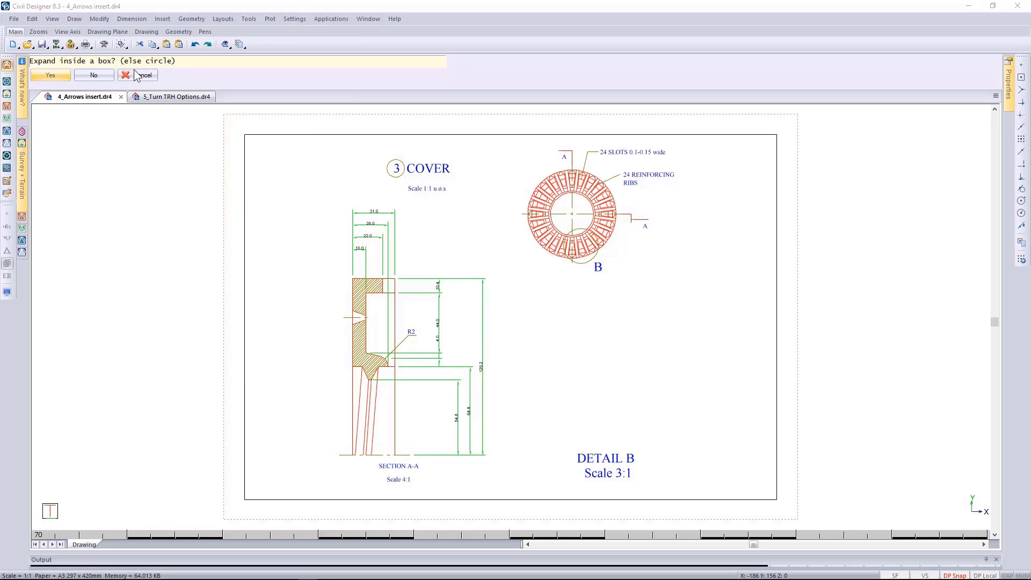
pyautogui.click(101, 73)
pyautogui.click(50, 75)
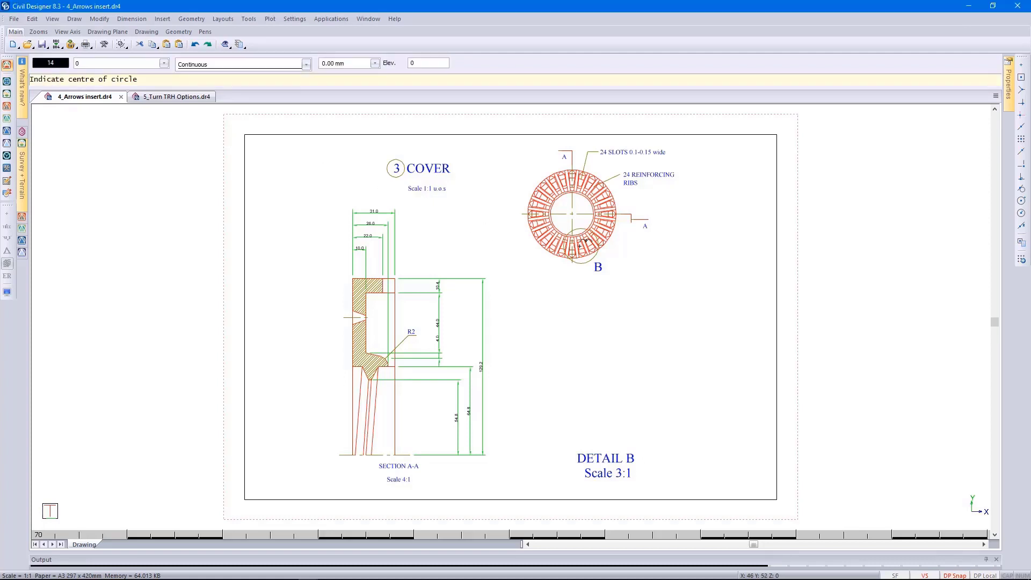
pyautogui.scroll(2, 586, 240)
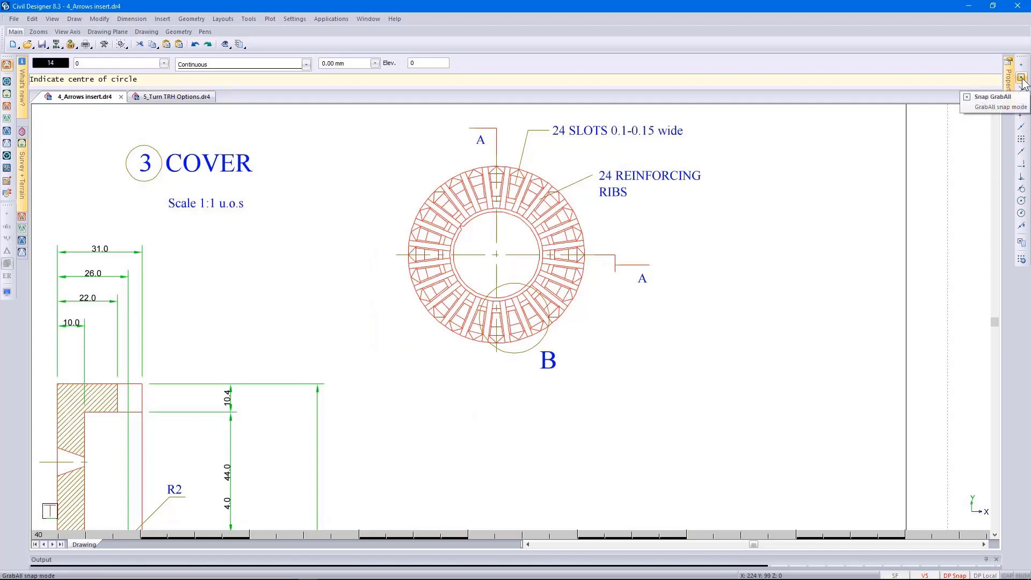
pyautogui.click(1023, 201)
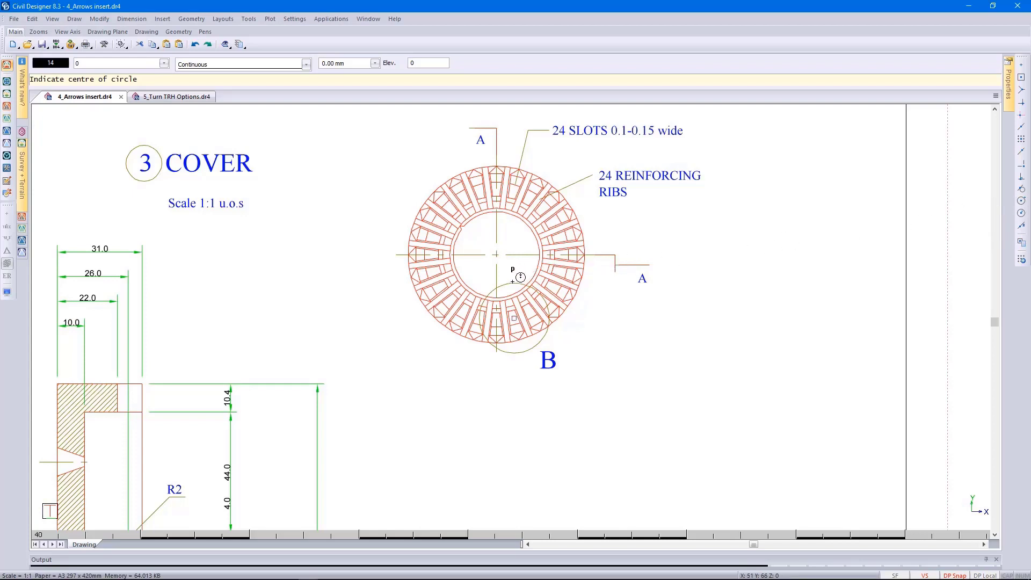
pyautogui.click(513, 280)
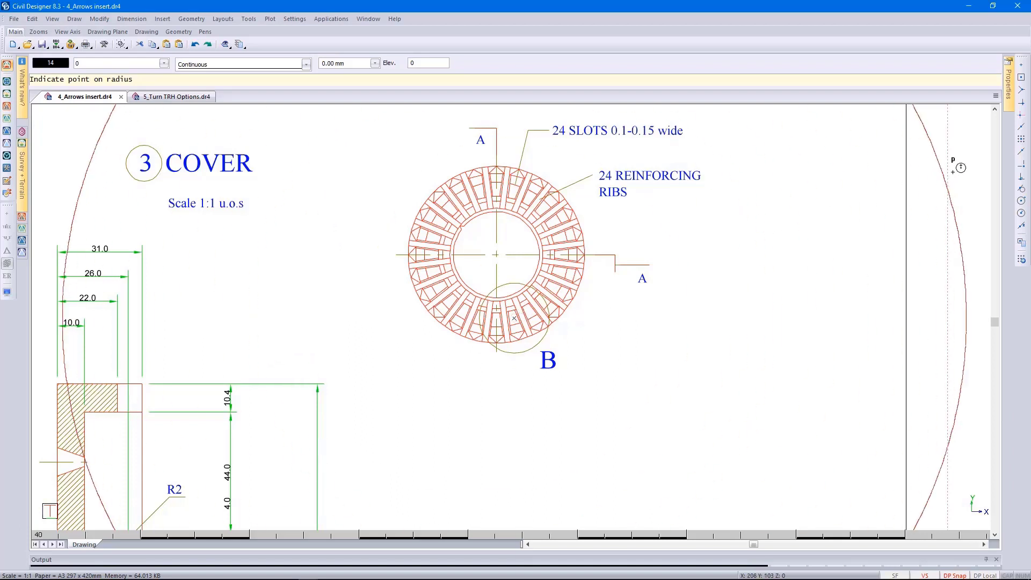
pyautogui.click(1022, 81)
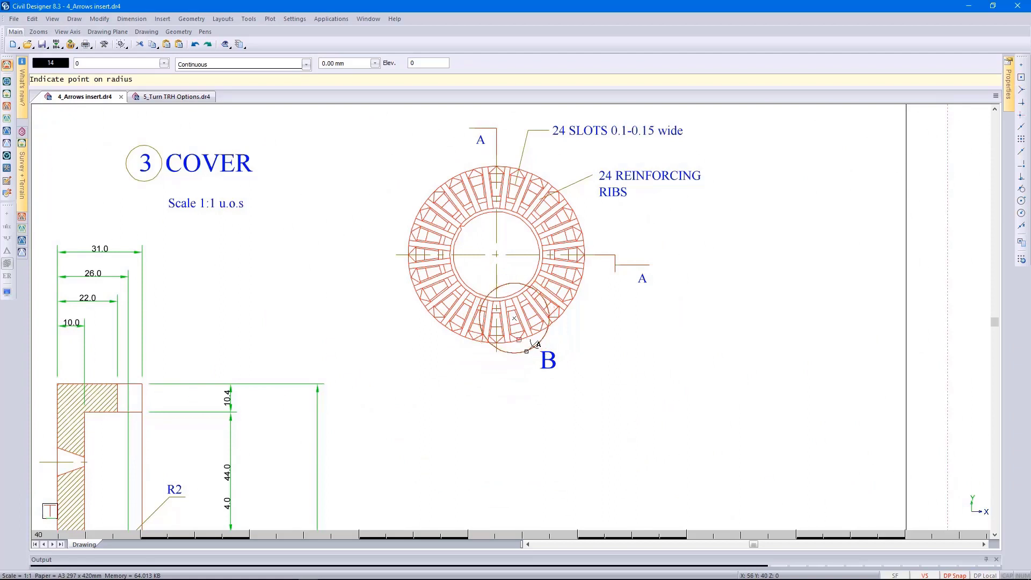
pyautogui.scroll(2, 520, 340)
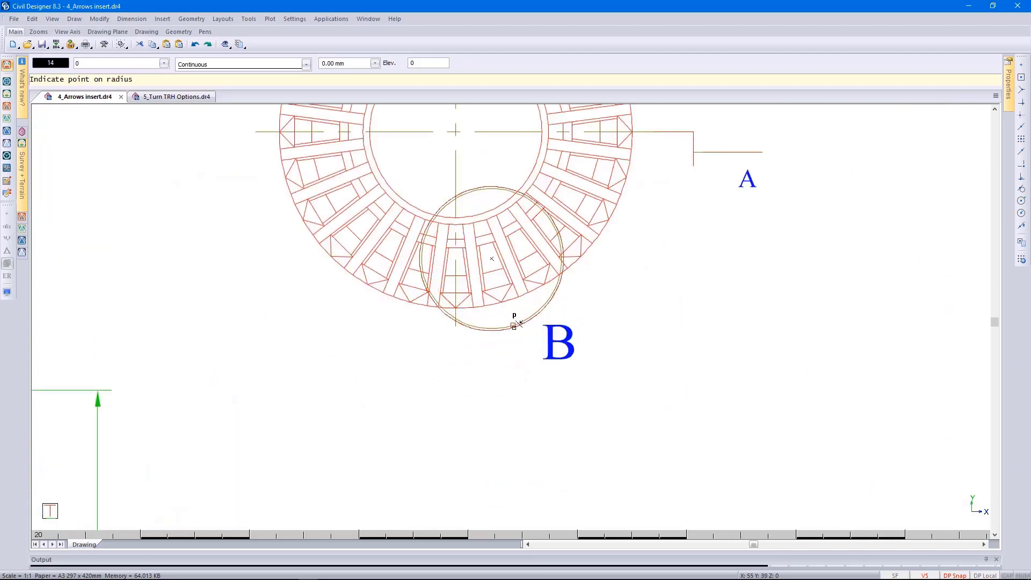
pyautogui.click(514, 326)
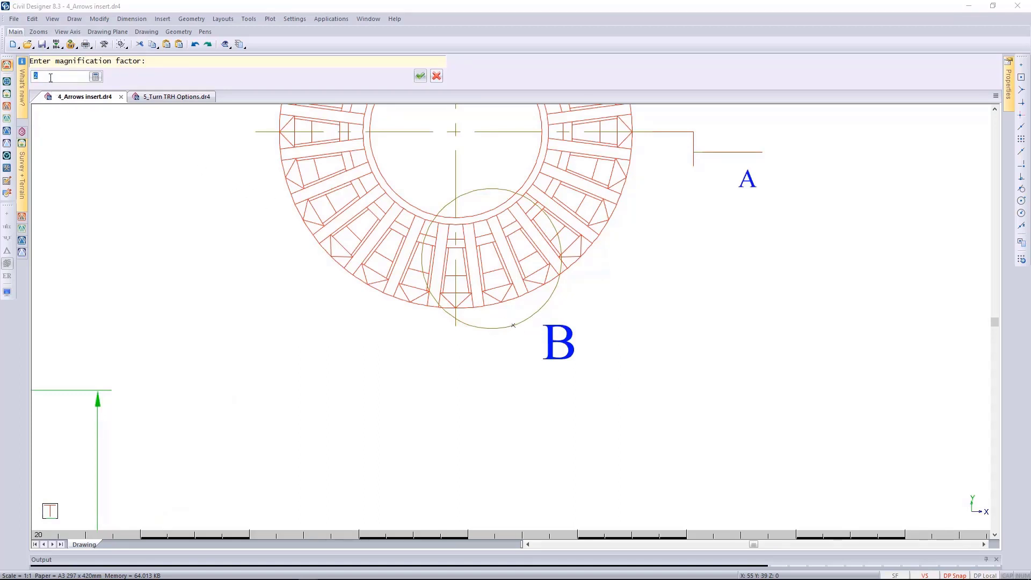
# Set the detail's magnification factor to 3 and include an arrow joining the two circles.
pyautogui.write('3')
pyautogui.click(420, 77)
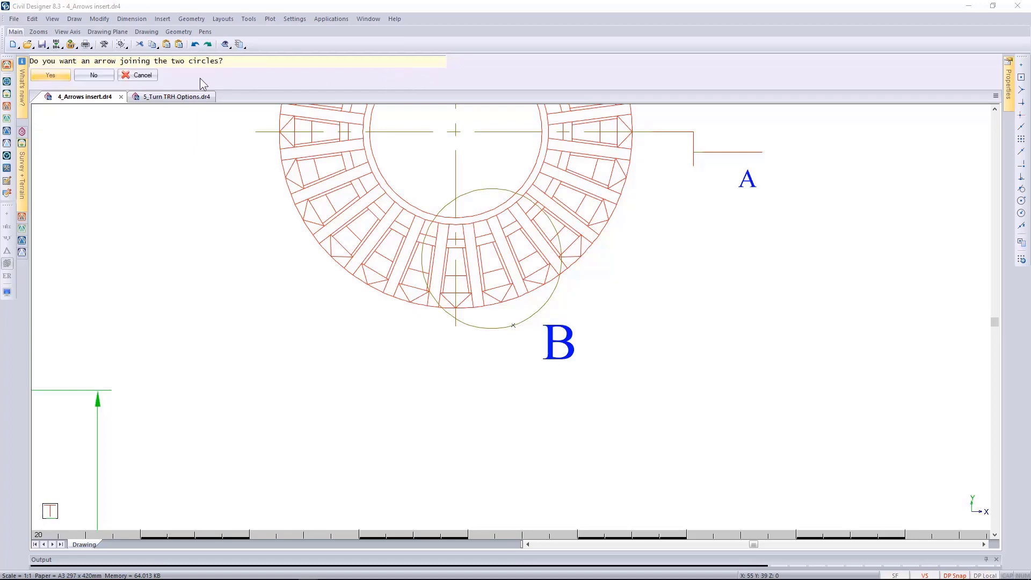
pyautogui.click(50, 75)
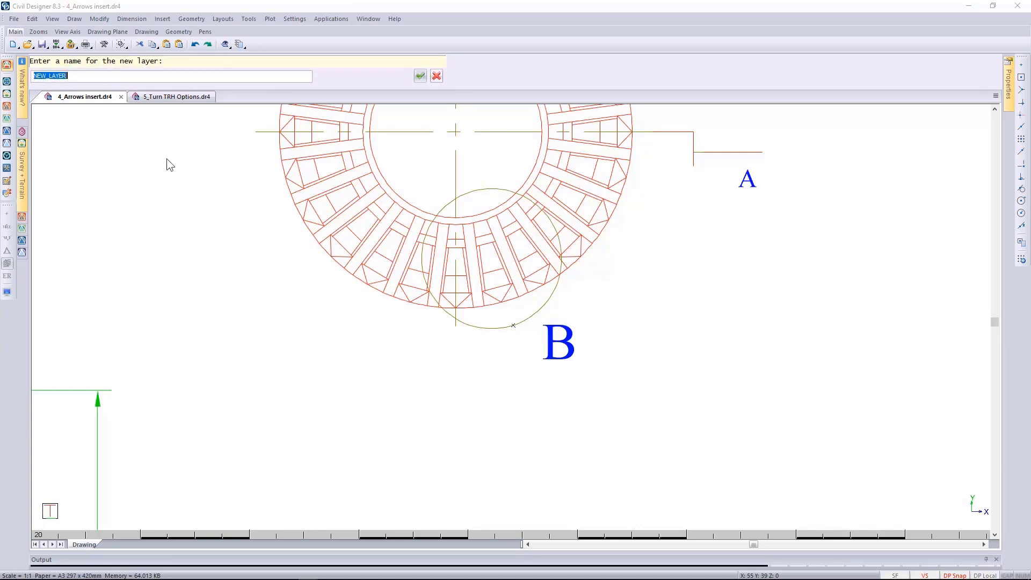
# Name the new layer WSP CAD and place the expanded detail just above the DETAIL B label.
pyautogui.write('WSP CAD')
pyautogui.click(420, 77)
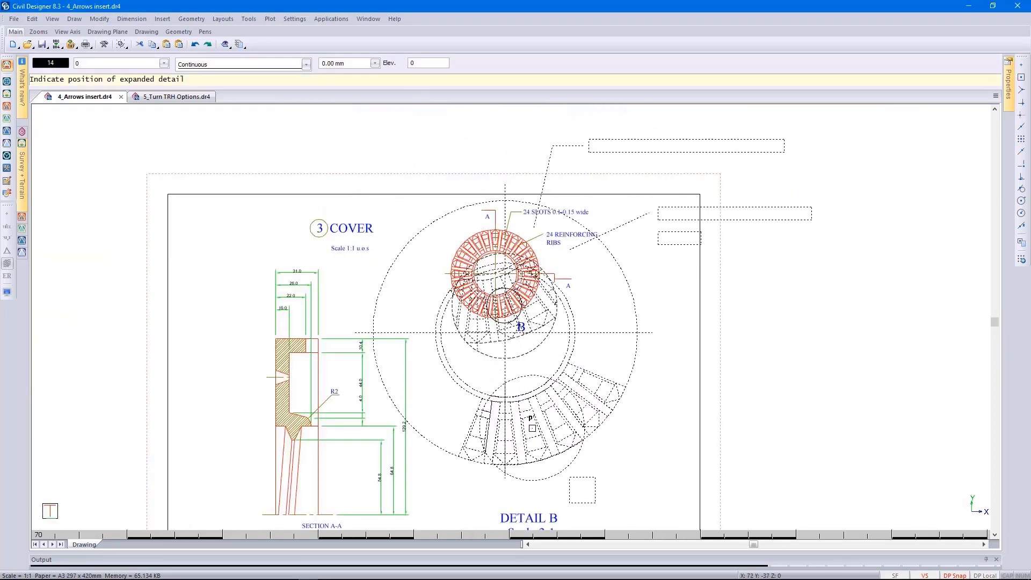
pyautogui.click(530, 441)
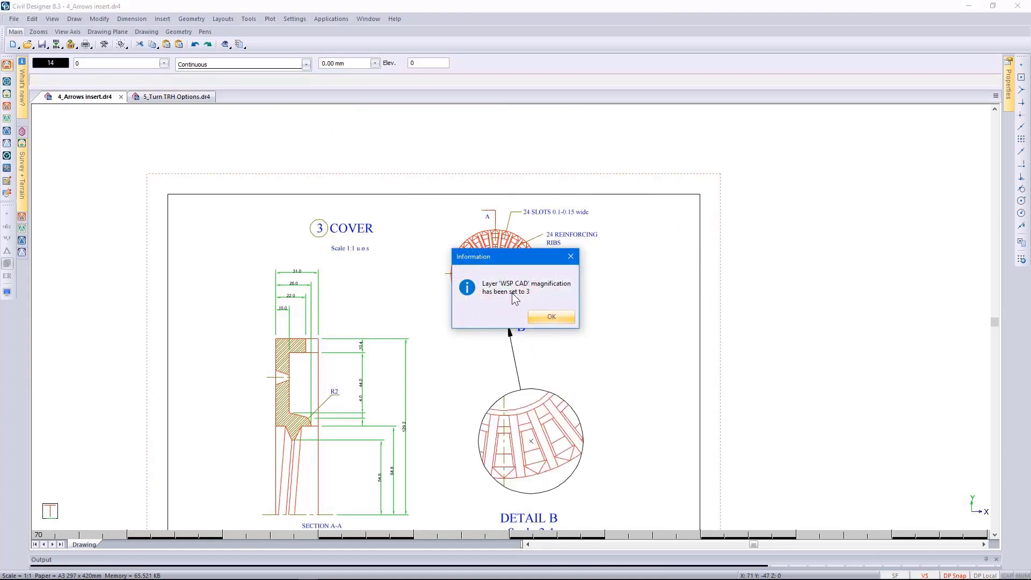
pyautogui.click(547, 317)
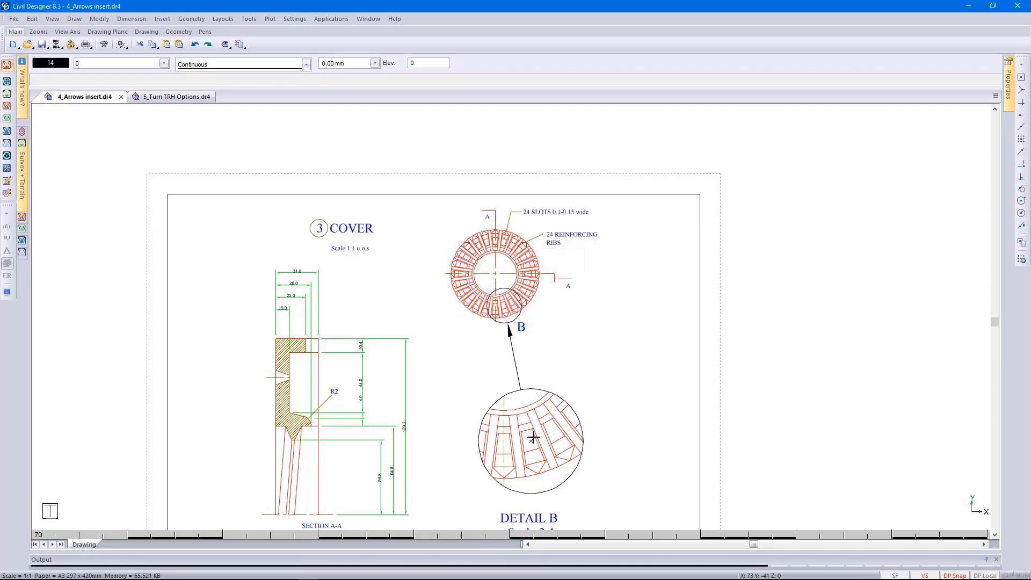
# Examine the expanded detail and the WSP CAD layer's magnification in the layer settings, leaving the settings unchanged.
pyautogui.scroll(2, 530, 453)
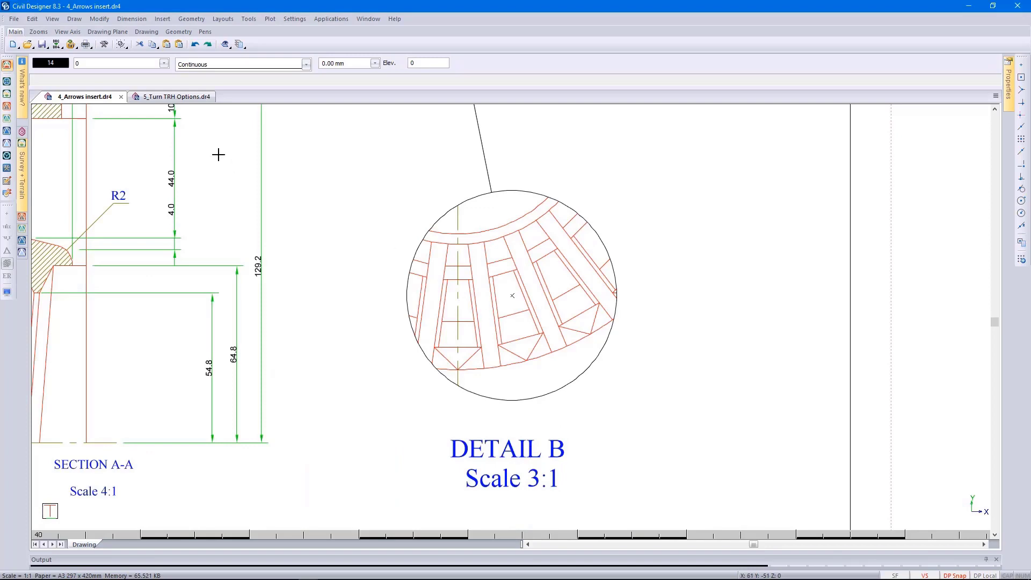
pyautogui.click(126, 63)
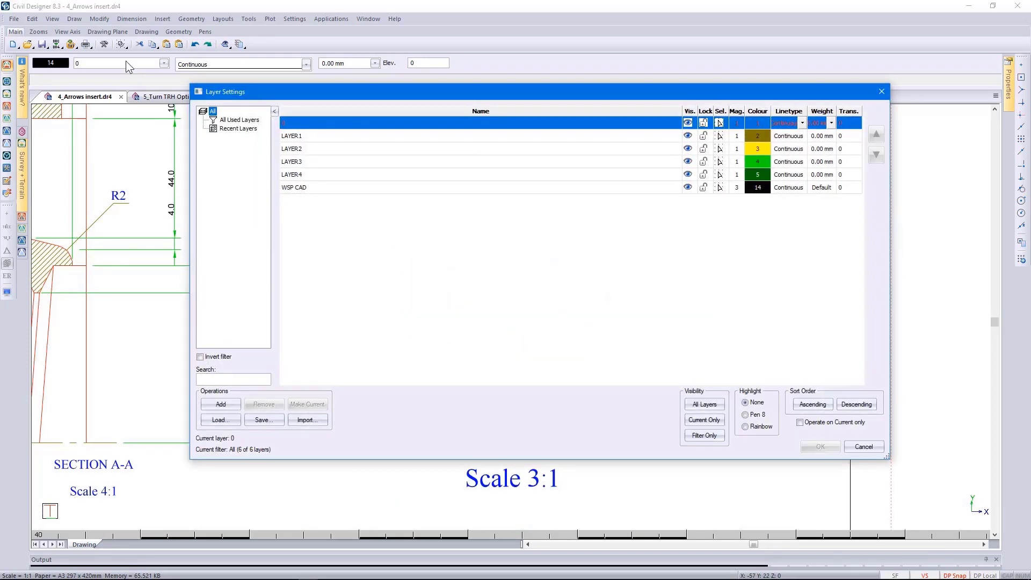
pyautogui.click(329, 188)
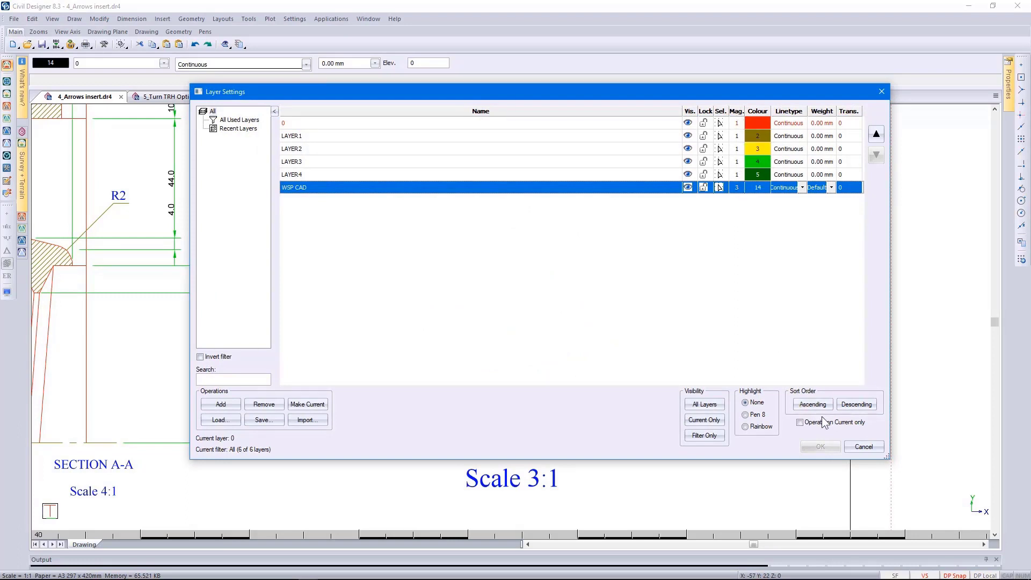
pyautogui.click(862, 448)
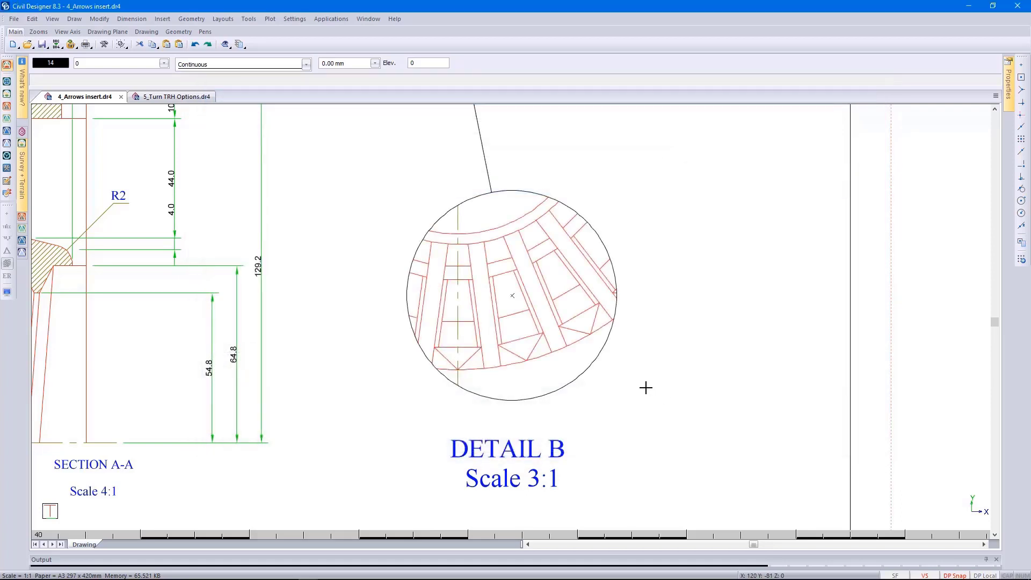